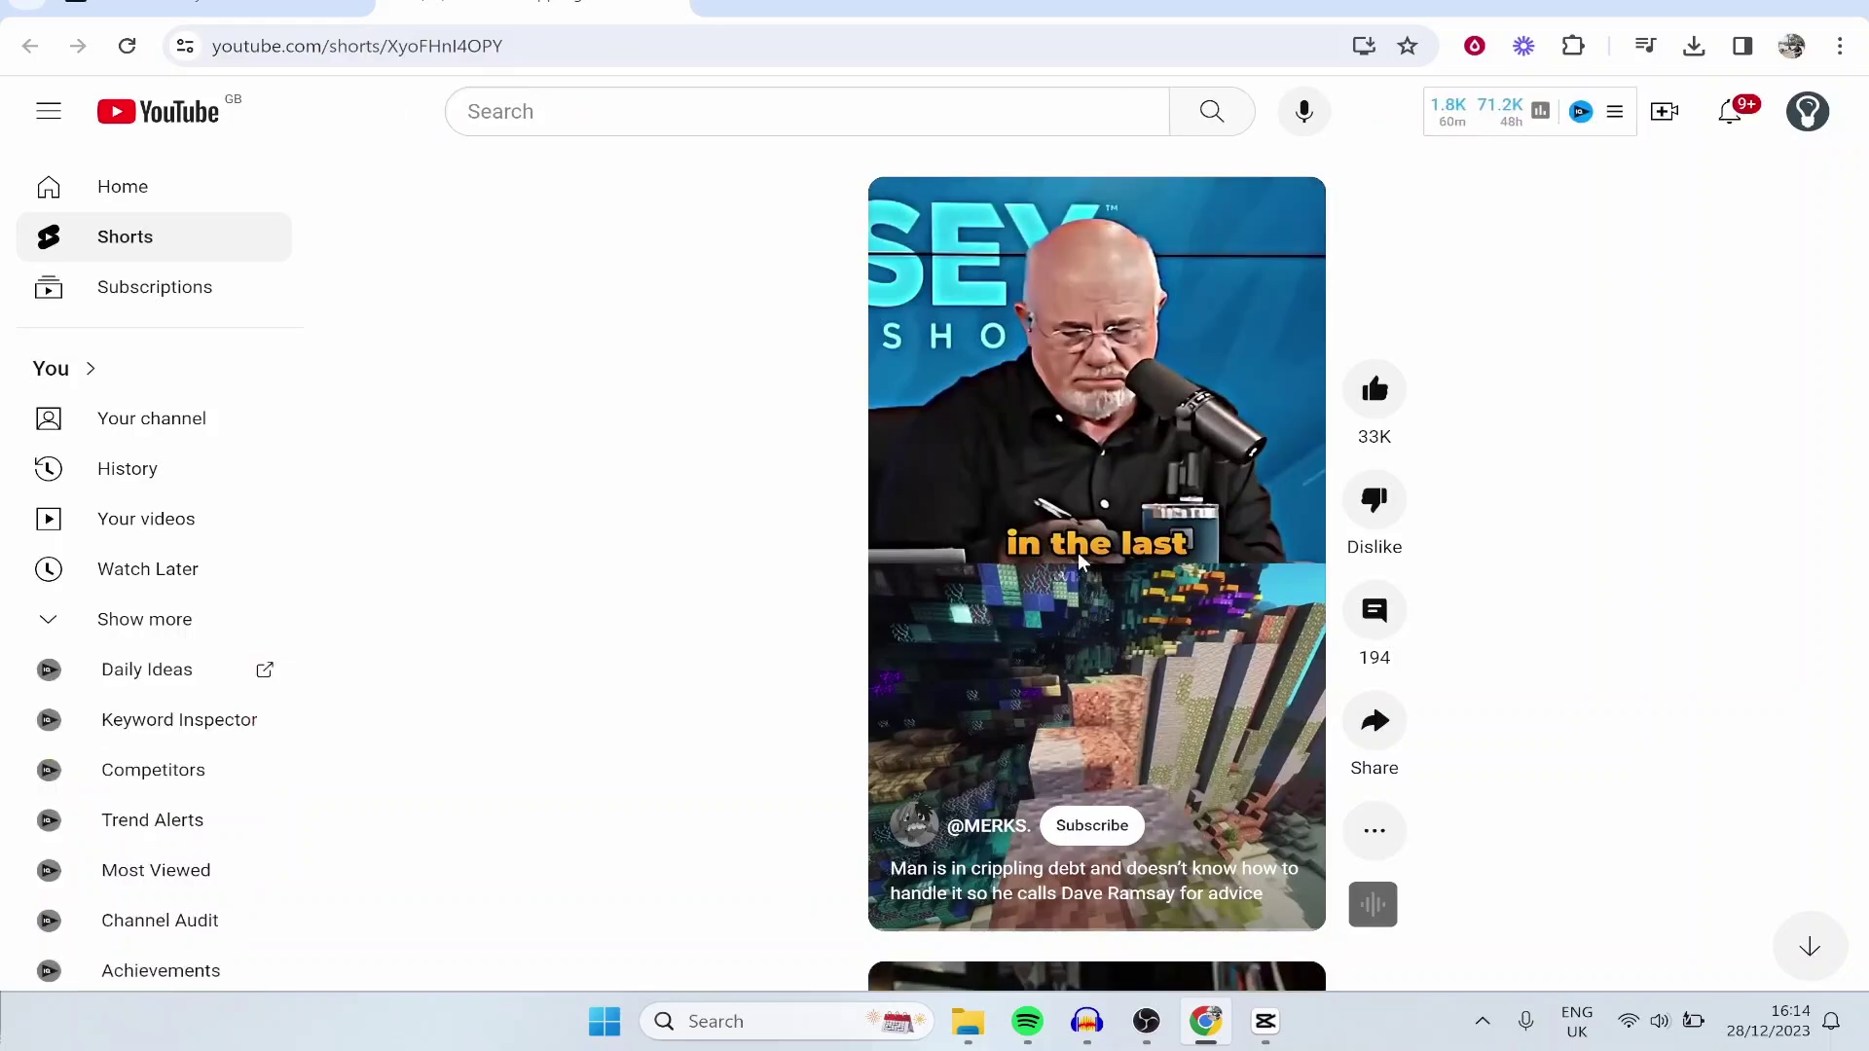
- Play the example Short with a talking head over gameplay, then pause it
{"action": "left_click", "coordinate": [1098, 543]}
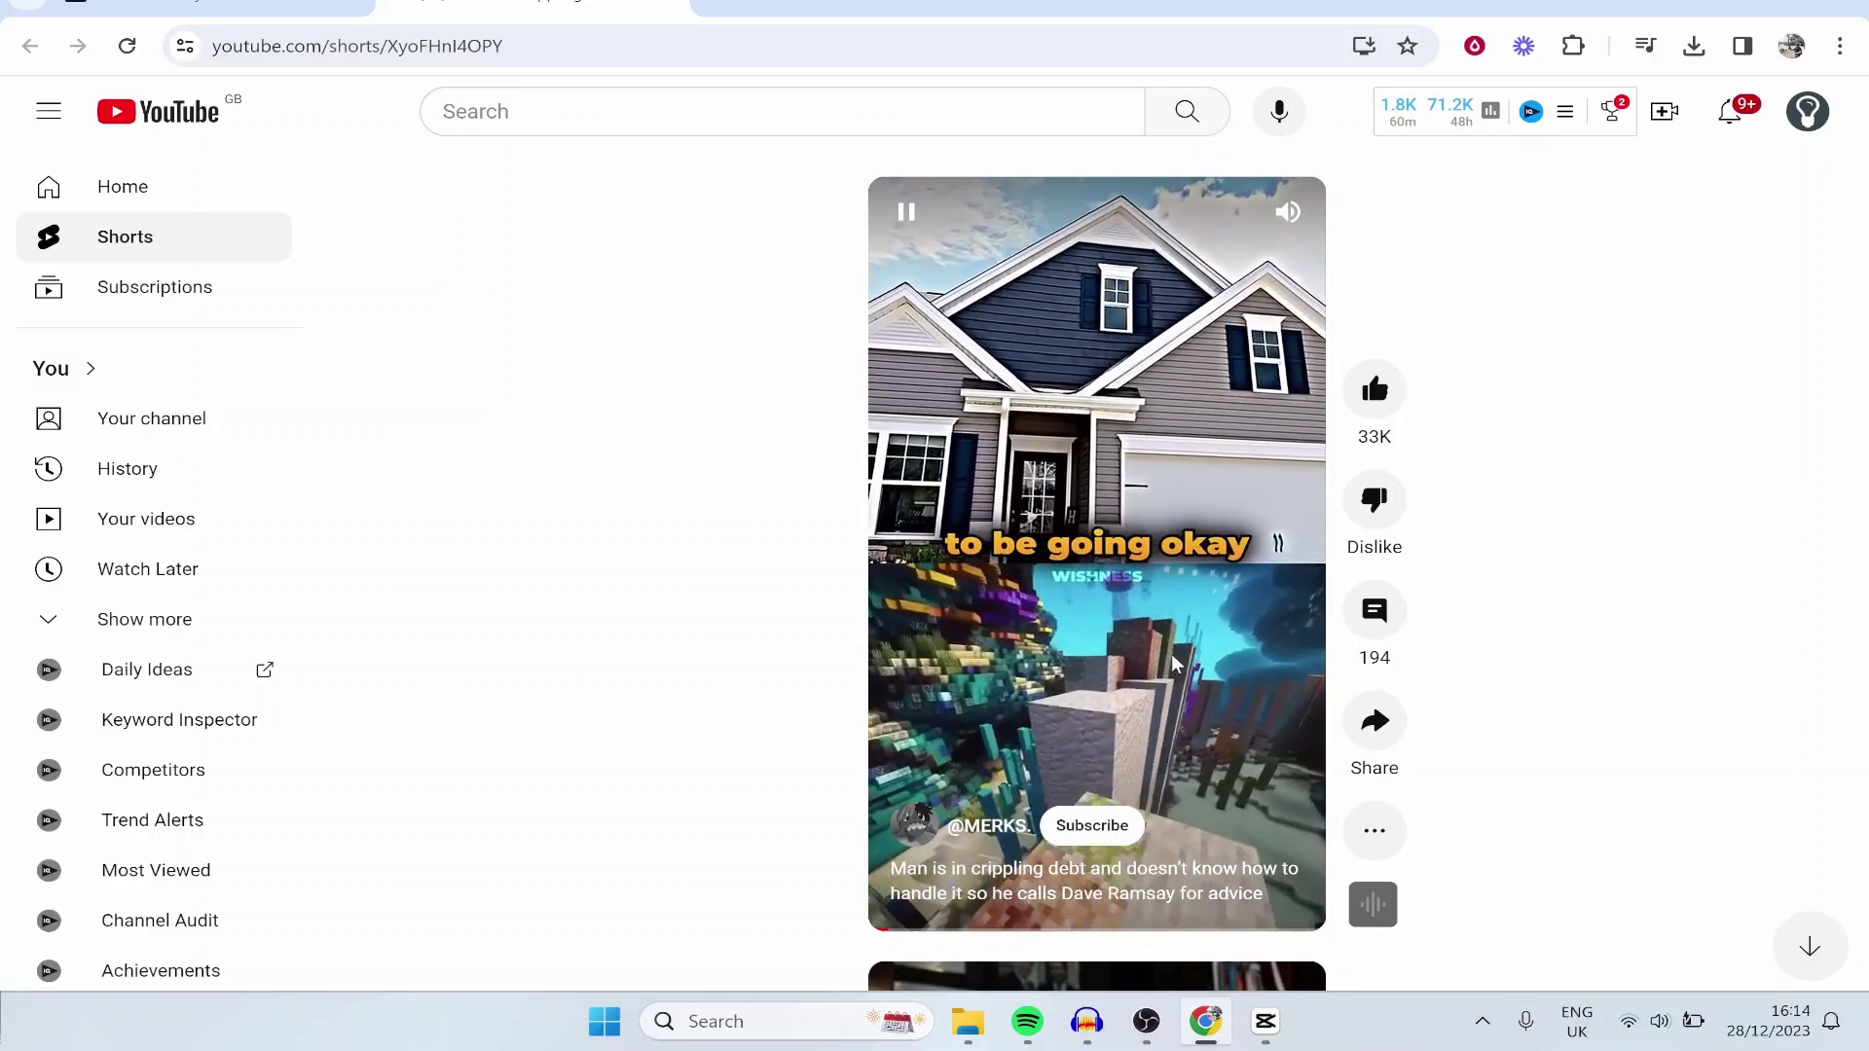
{"action": "left_click", "coordinate": [1174, 662]}
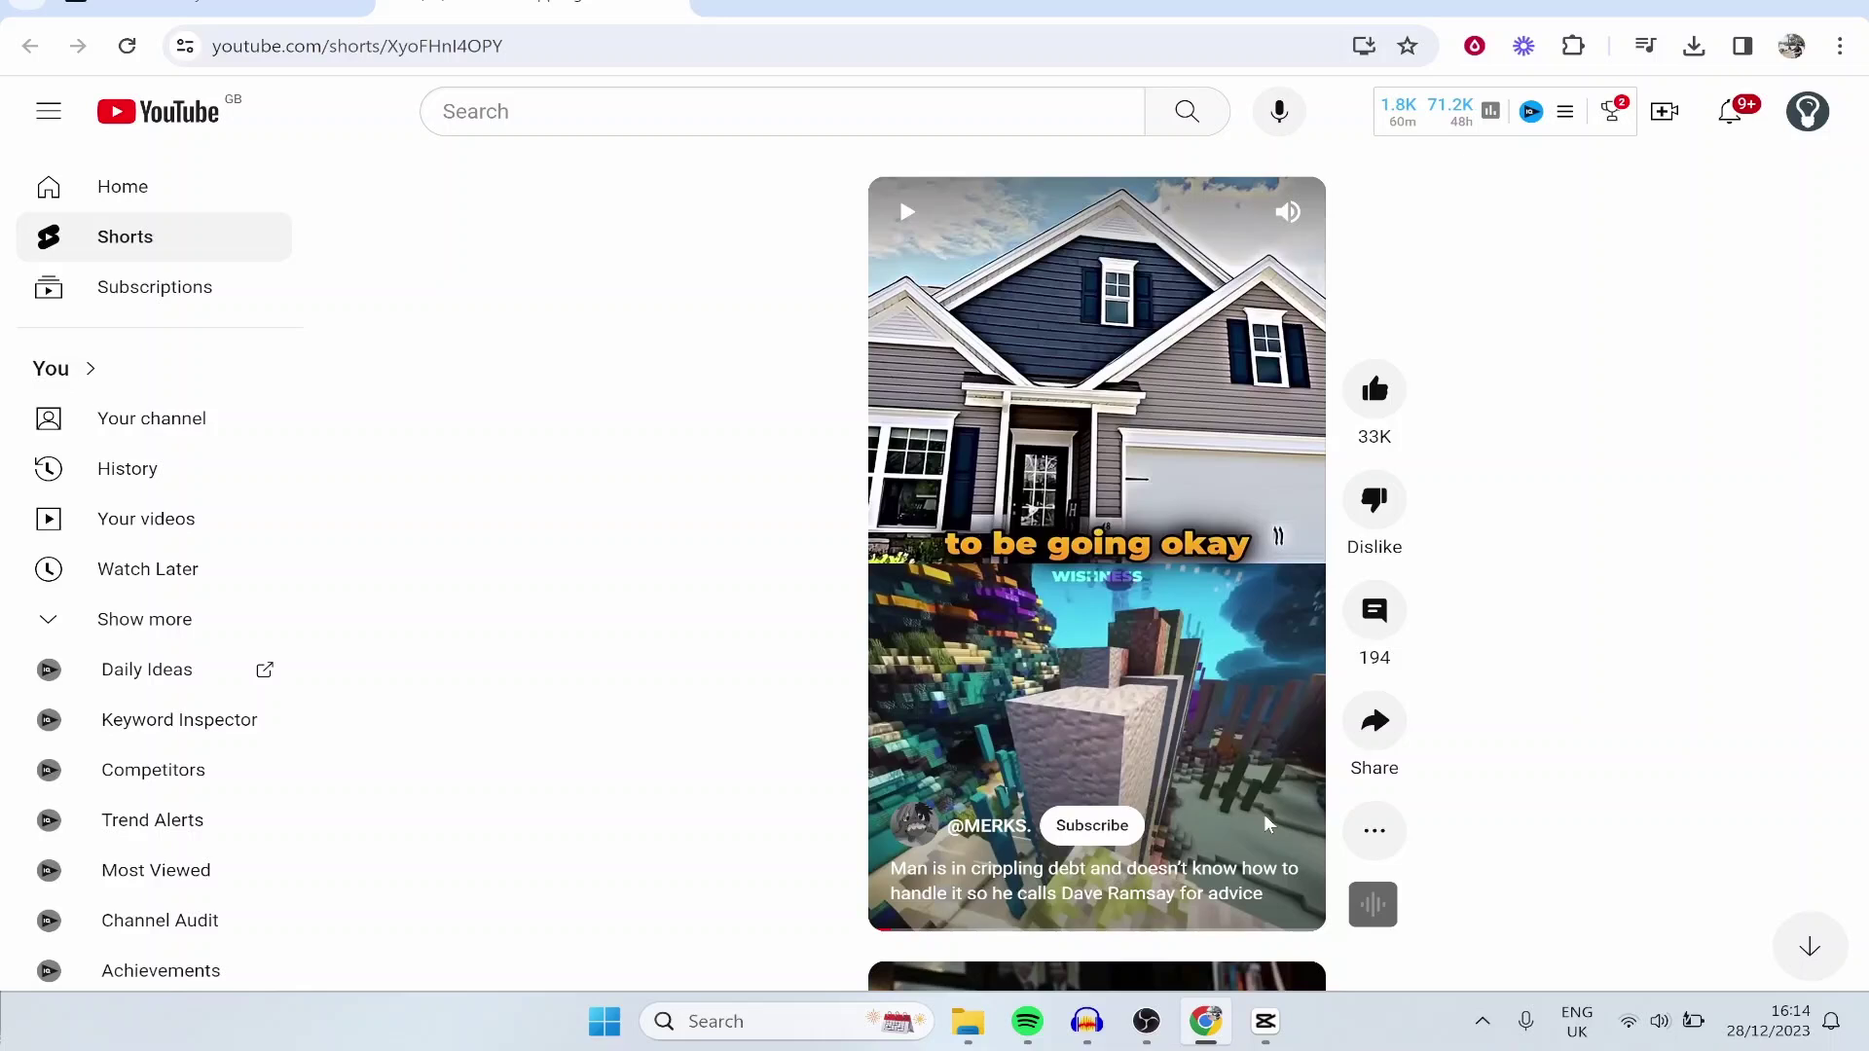
- Create a new CapCut project and import IMG_2404.MOV and the GTA 5 gameplay MP4
{"action": "left_click", "coordinate": [1258, 1018]}
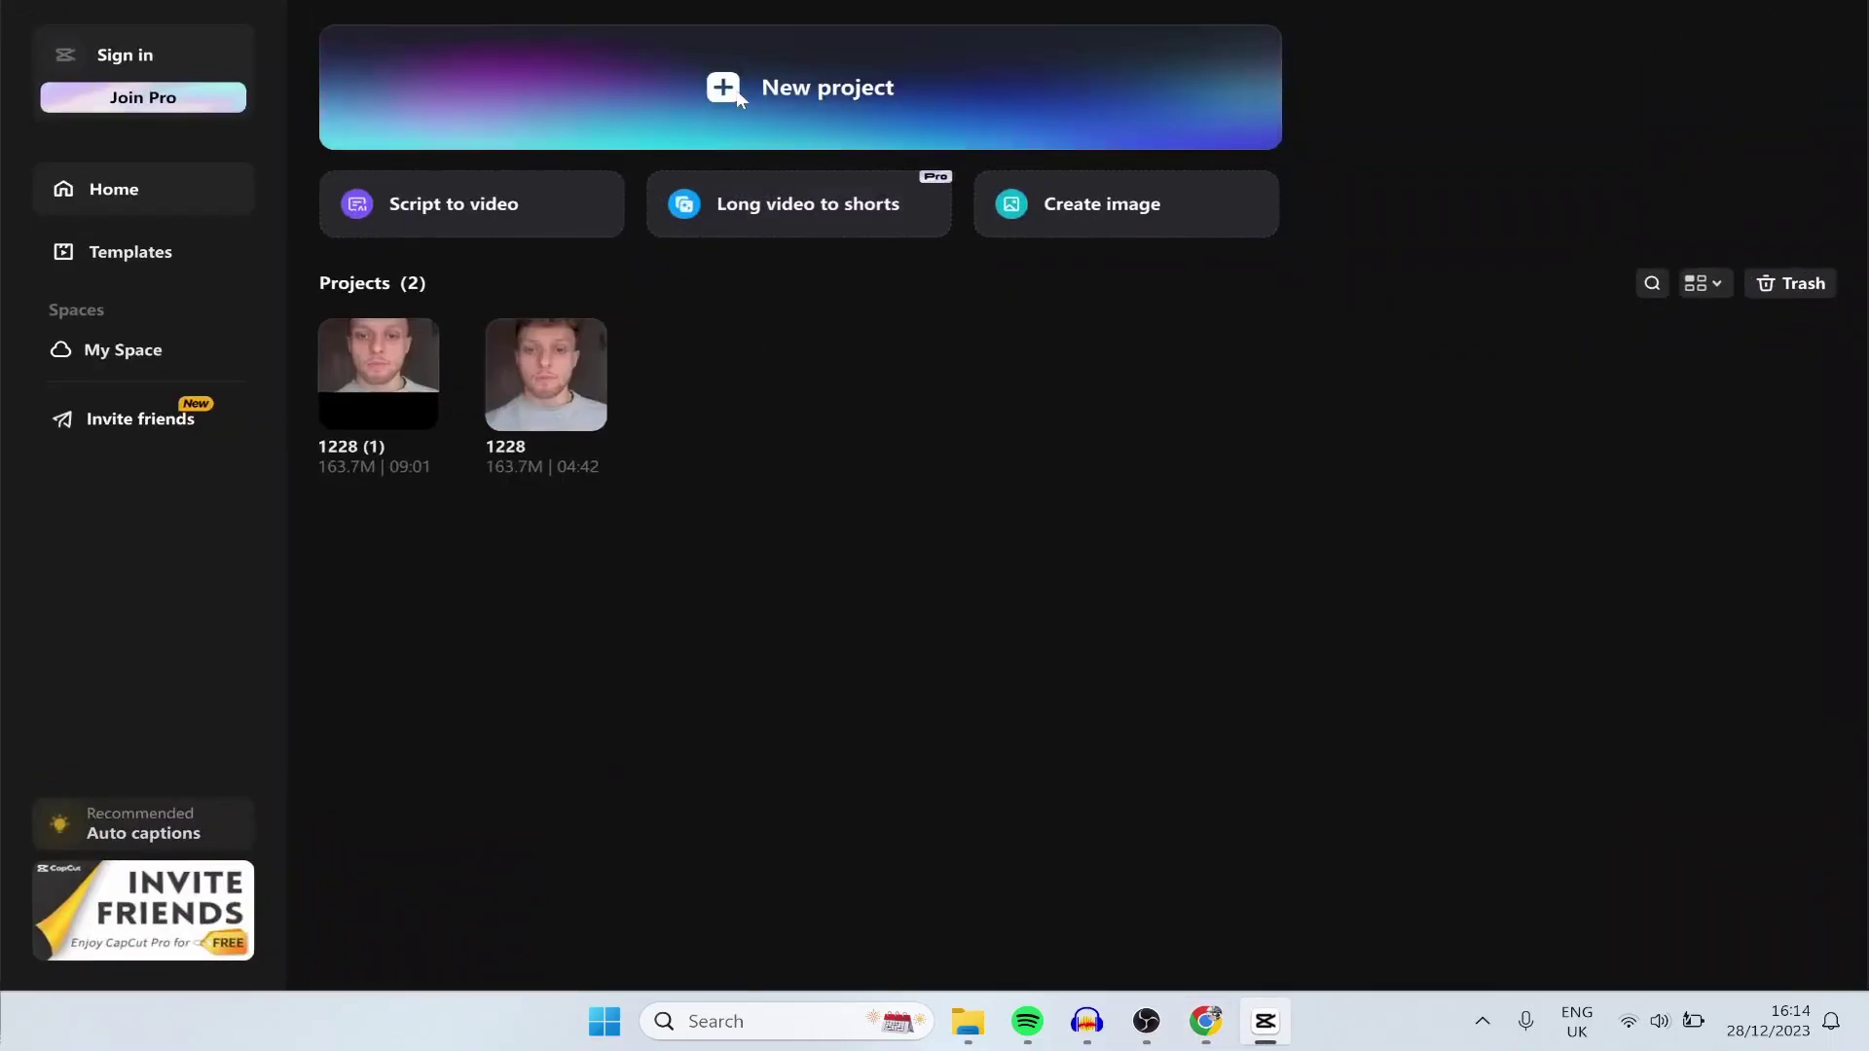
{"action": "left_click", "coordinate": [748, 99]}
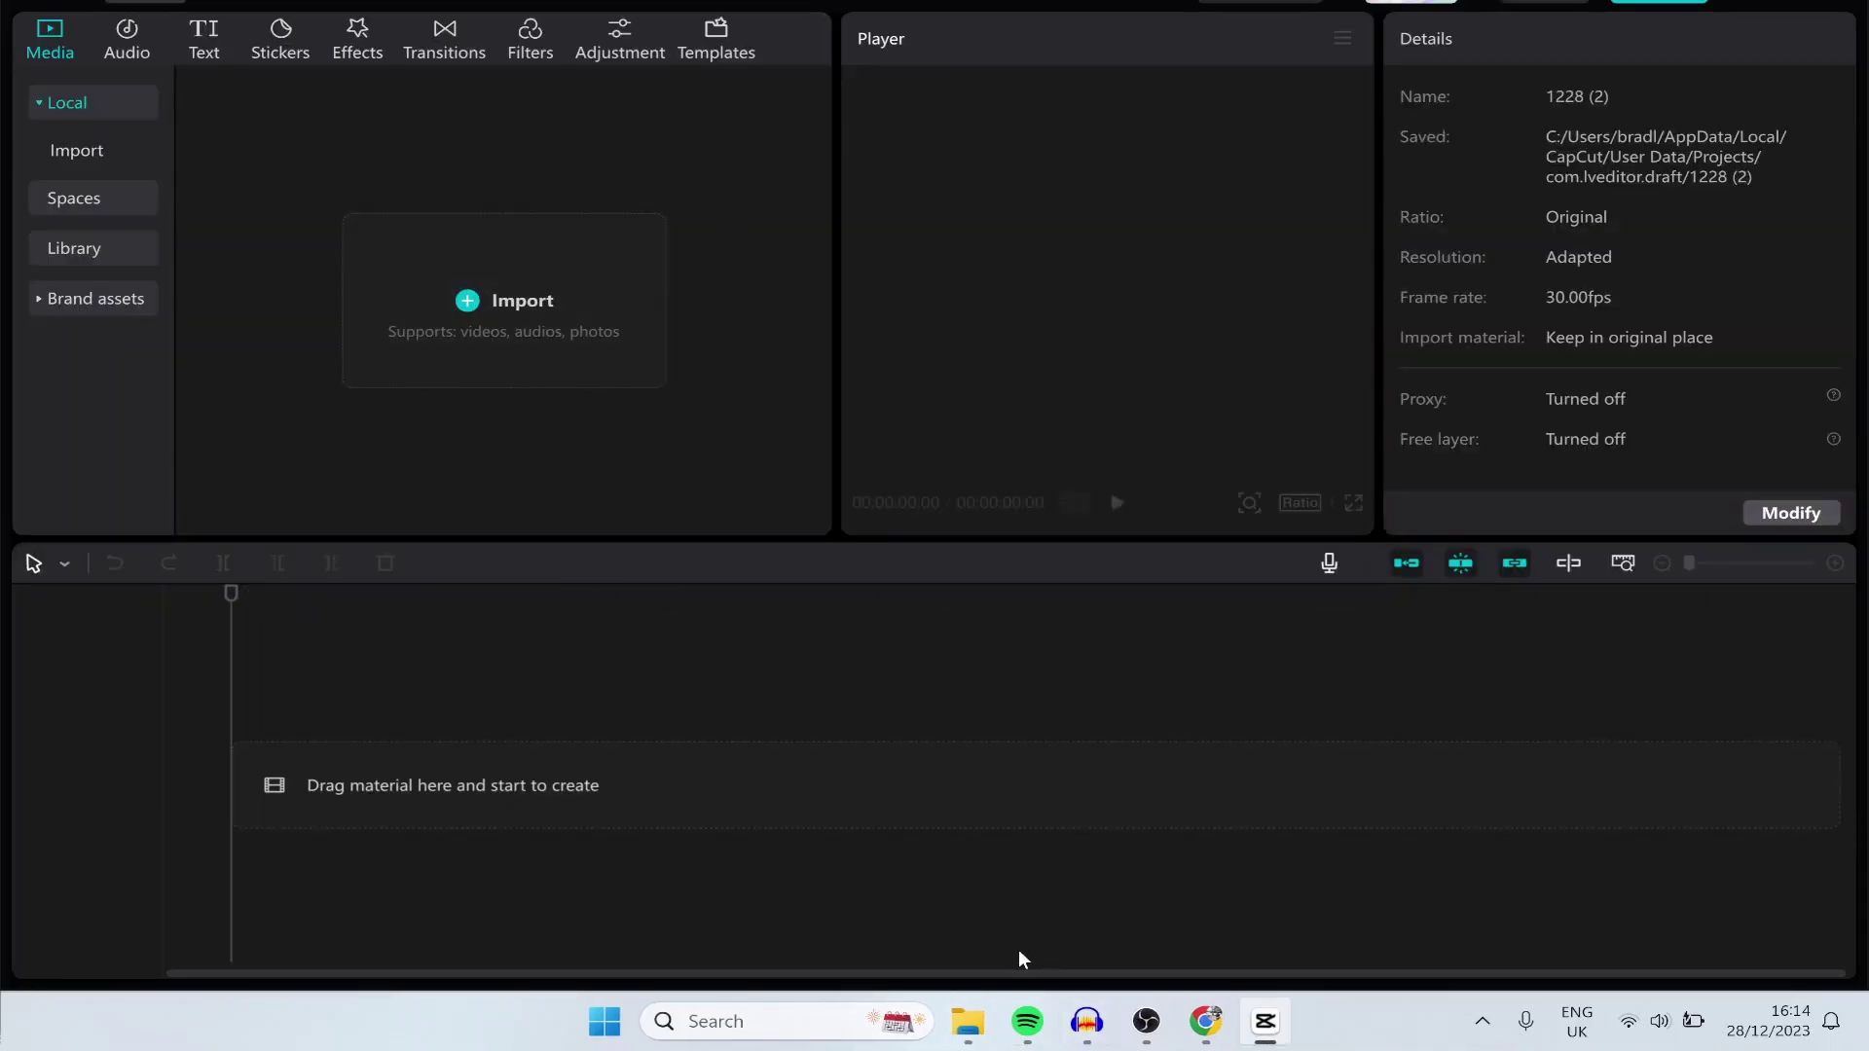
{"action": "mouse_move", "coordinate": [967, 1022]}
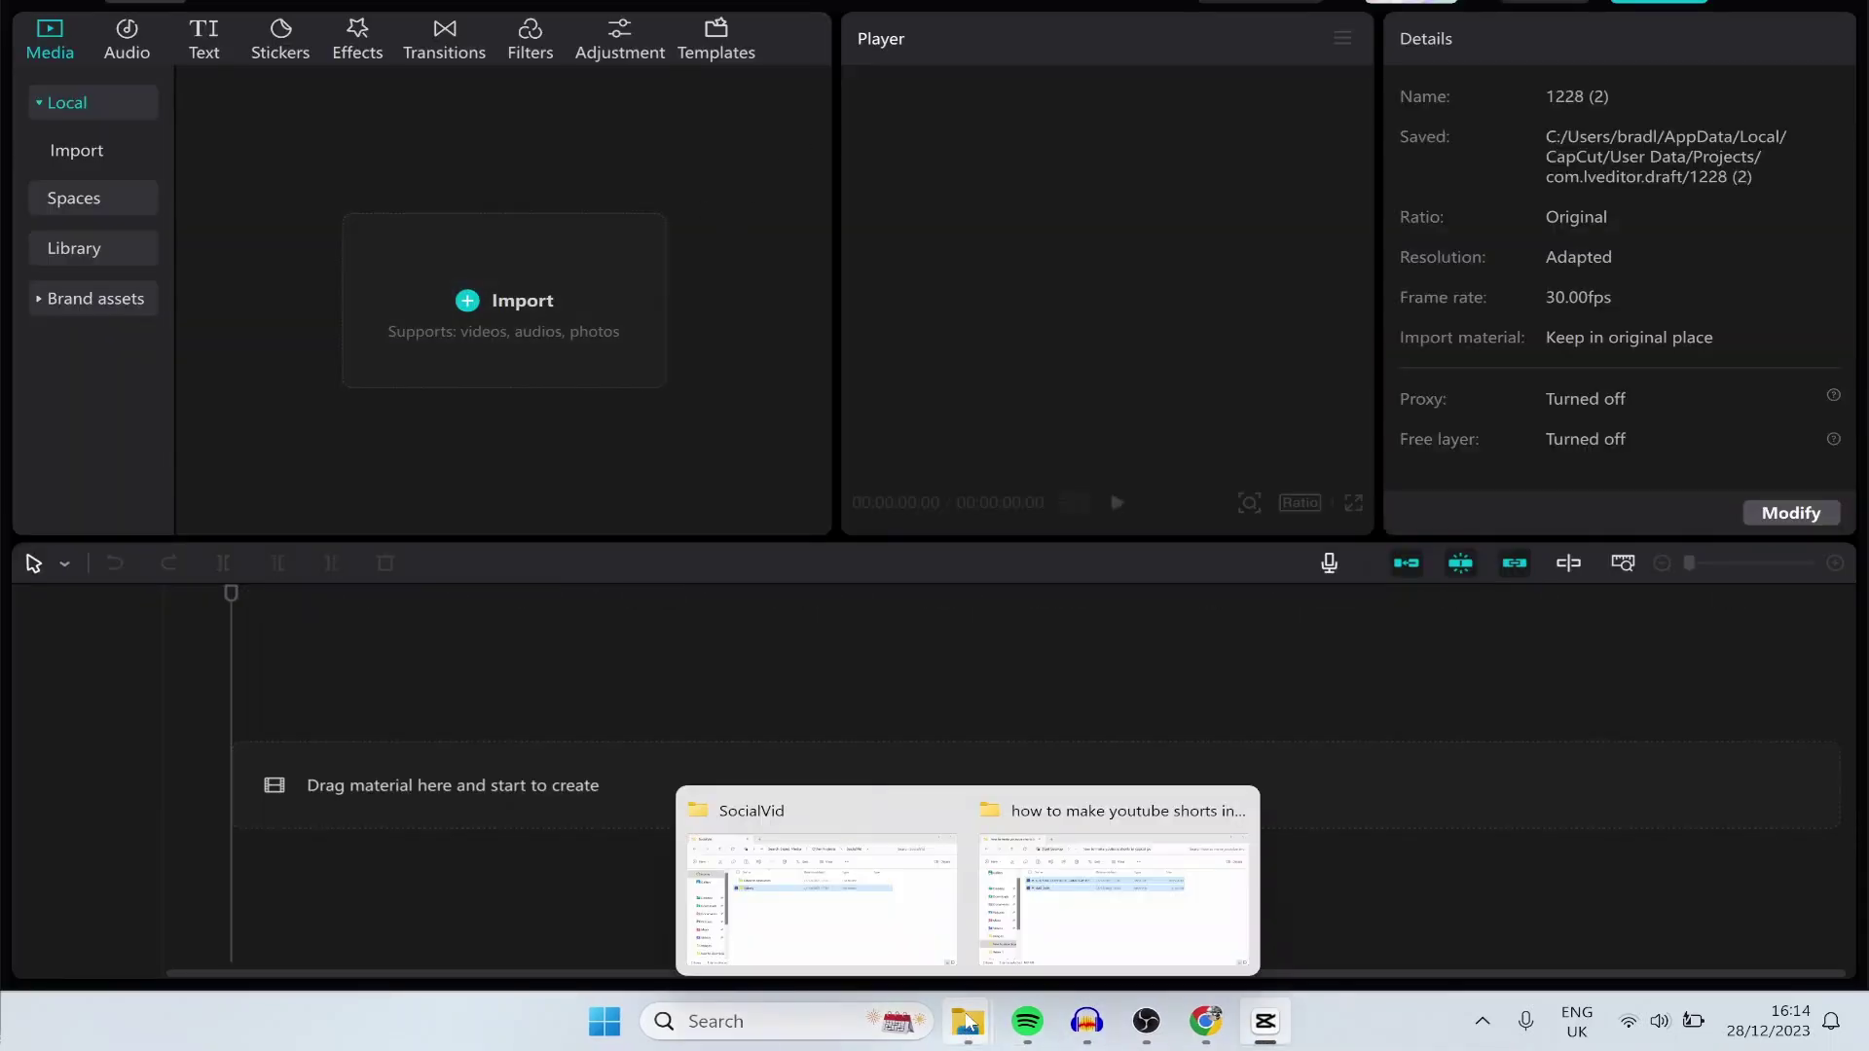
{"action": "left_click", "coordinate": [1105, 888]}
{"action": "left_click_drag", "start_coordinate": [905, 514], "coordinate": [465, 253]}
{"action": "left_click", "coordinate": [464, 253]}
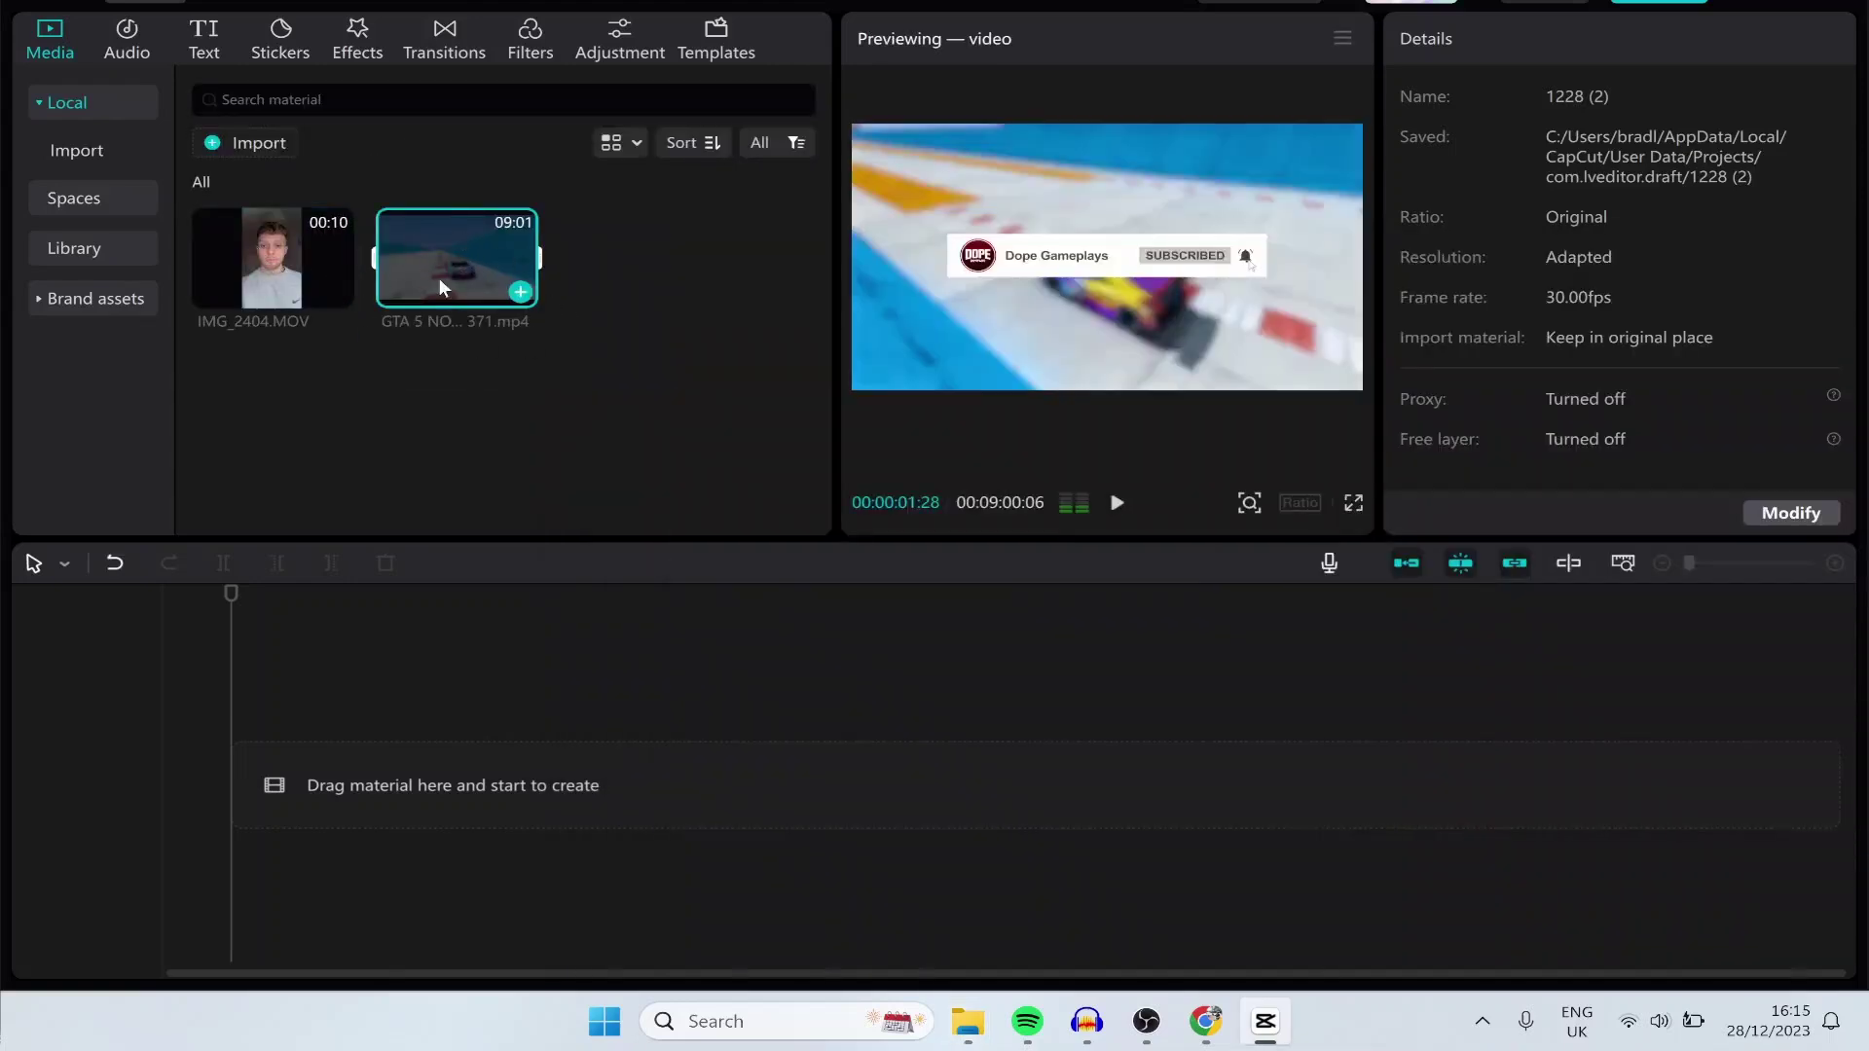
- Place IMG_2404.MOV on the timeline, dismiss the HDR warning, and stack the GTA clip above
{"action": "left_click_drag", "start_coordinate": [286, 272], "coordinate": [483, 752]}
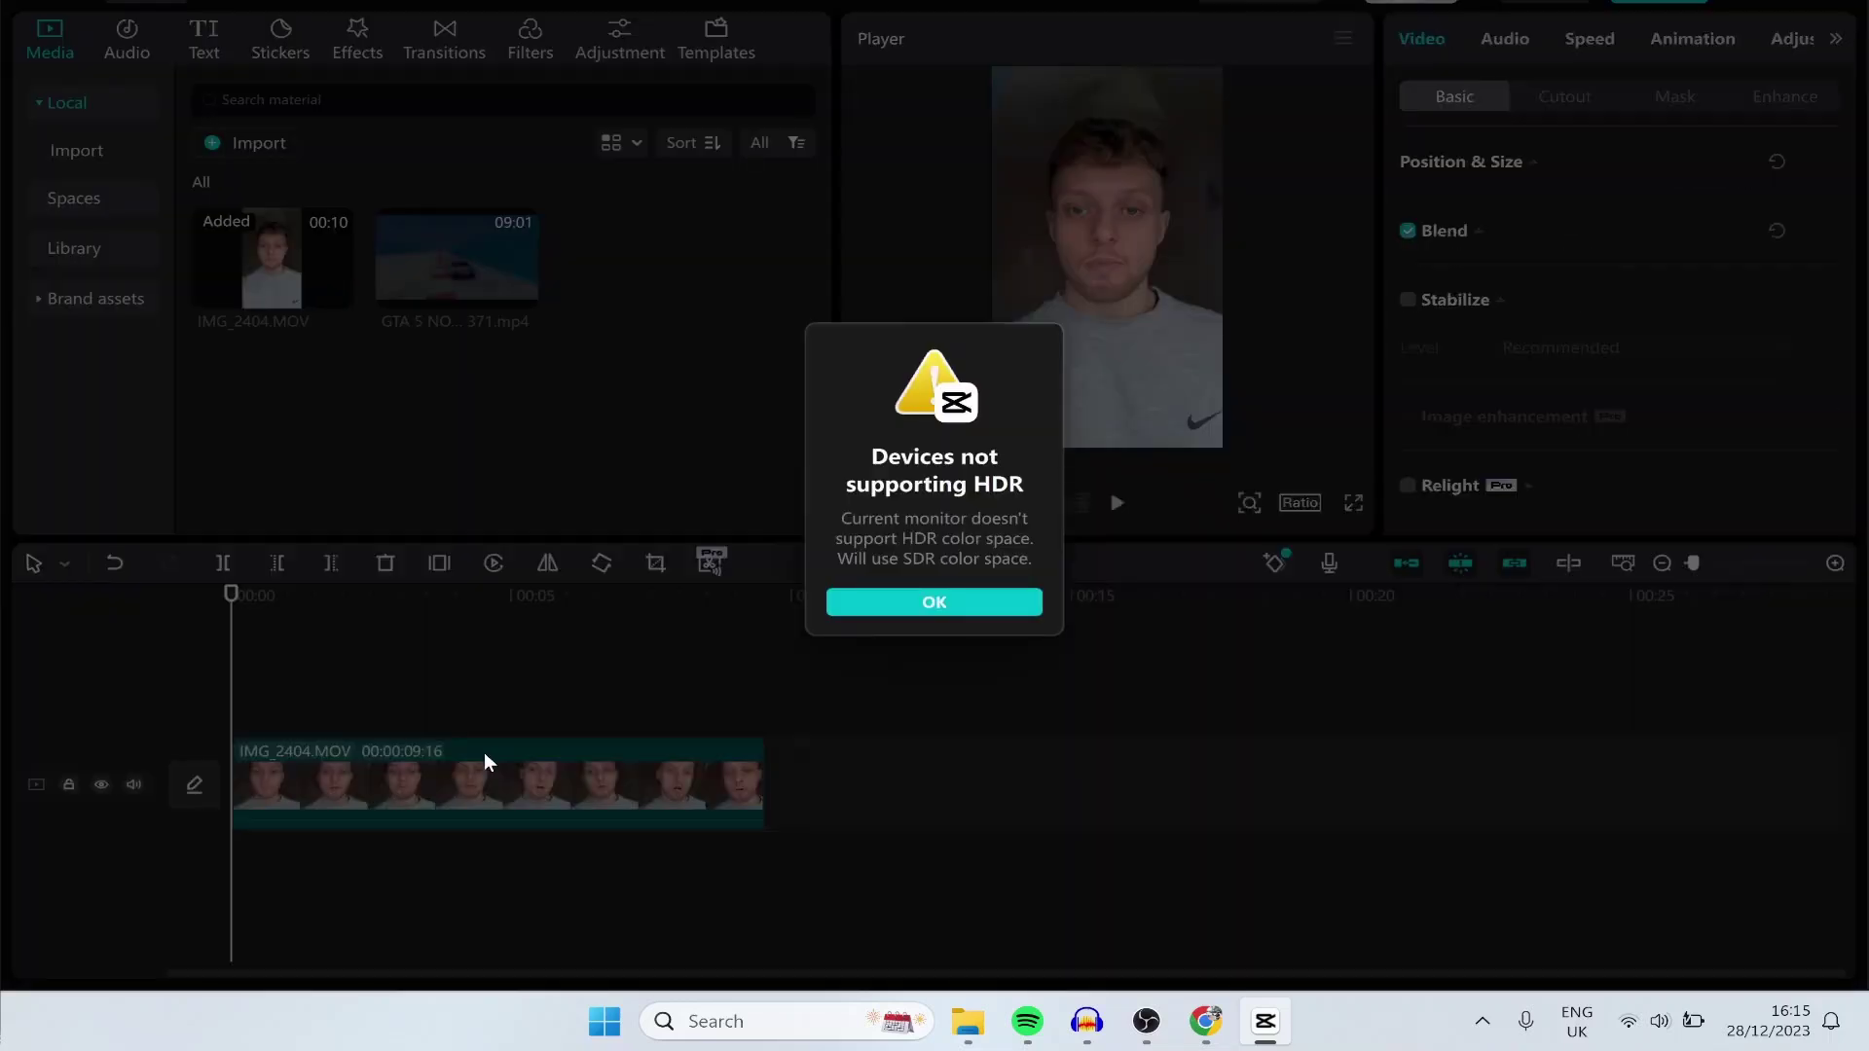
{"action": "left_click", "coordinate": [911, 596]}
{"action": "left_click", "coordinate": [487, 296]}
{"action": "left_click_drag", "start_coordinate": [435, 257], "coordinate": [238, 688]}
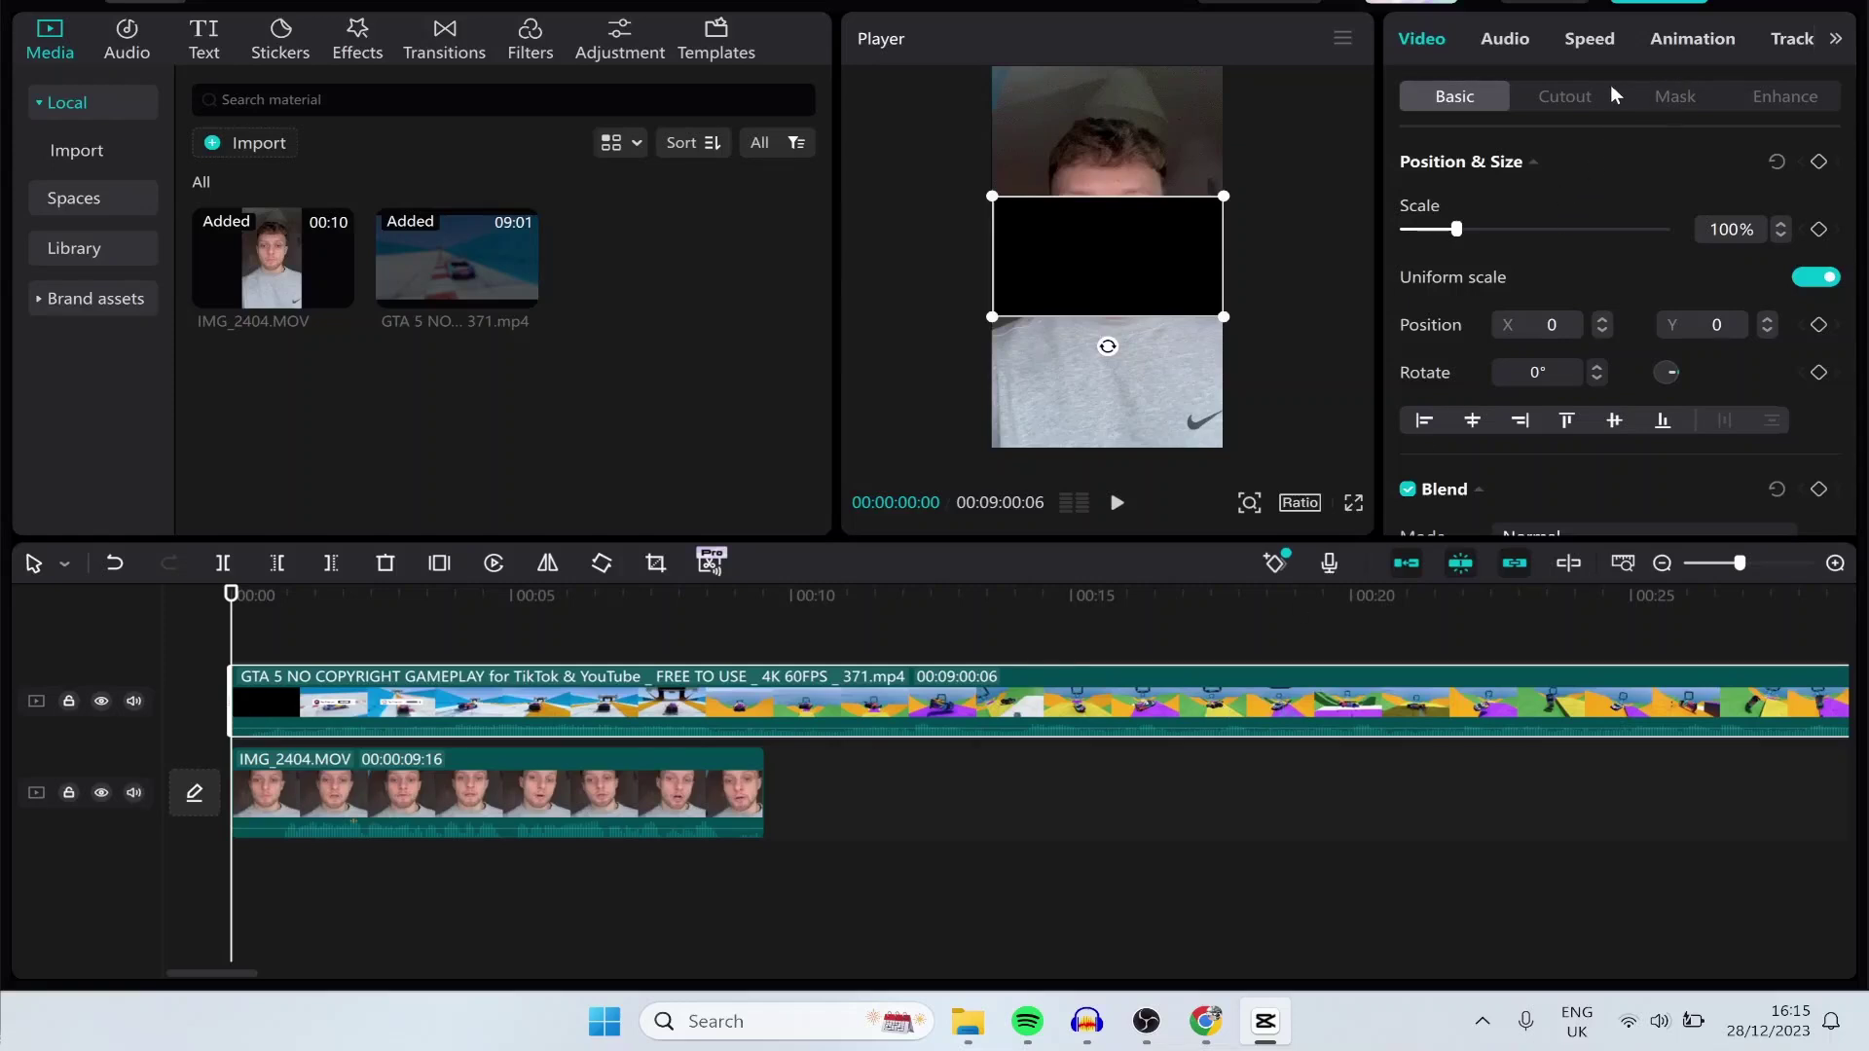
- Mute the gameplay clip by setting its volume to -∞dB
{"action": "left_click", "coordinate": [1544, 54]}
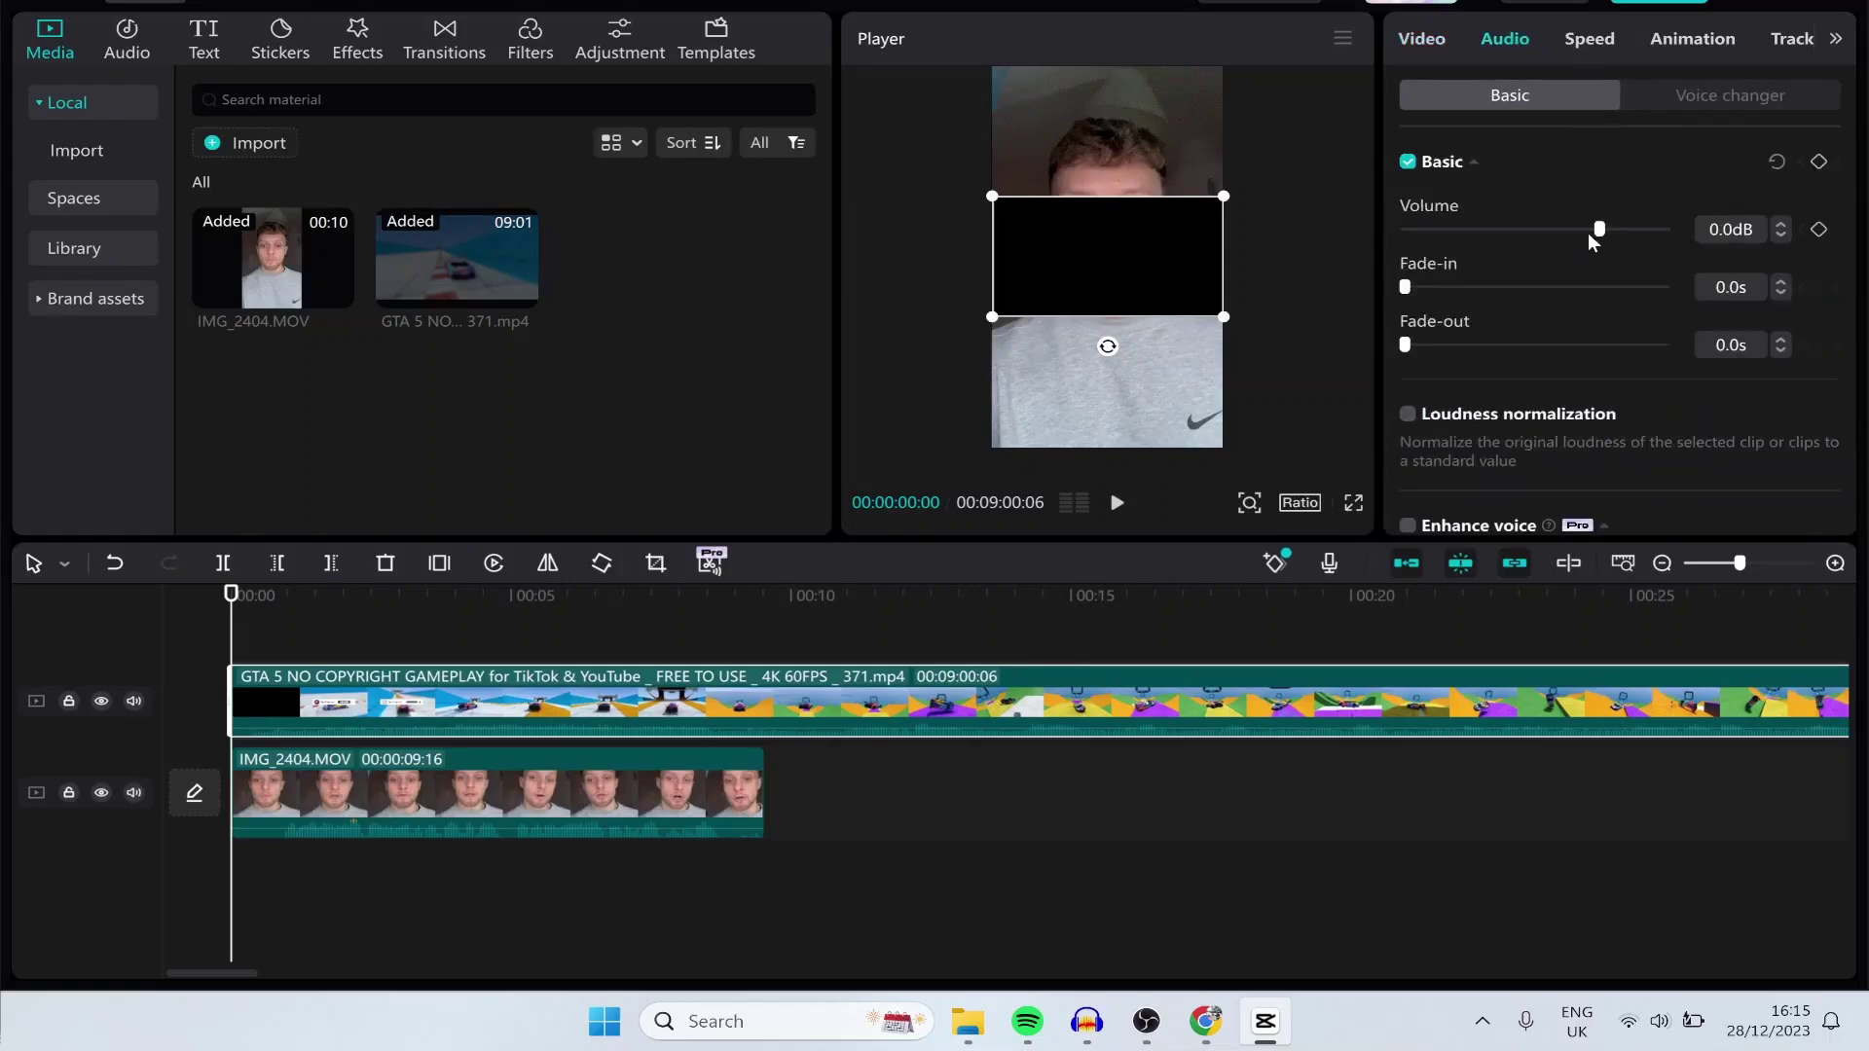
{"action": "left_click_drag", "start_coordinate": [1589, 230], "coordinate": [1341, 230]}
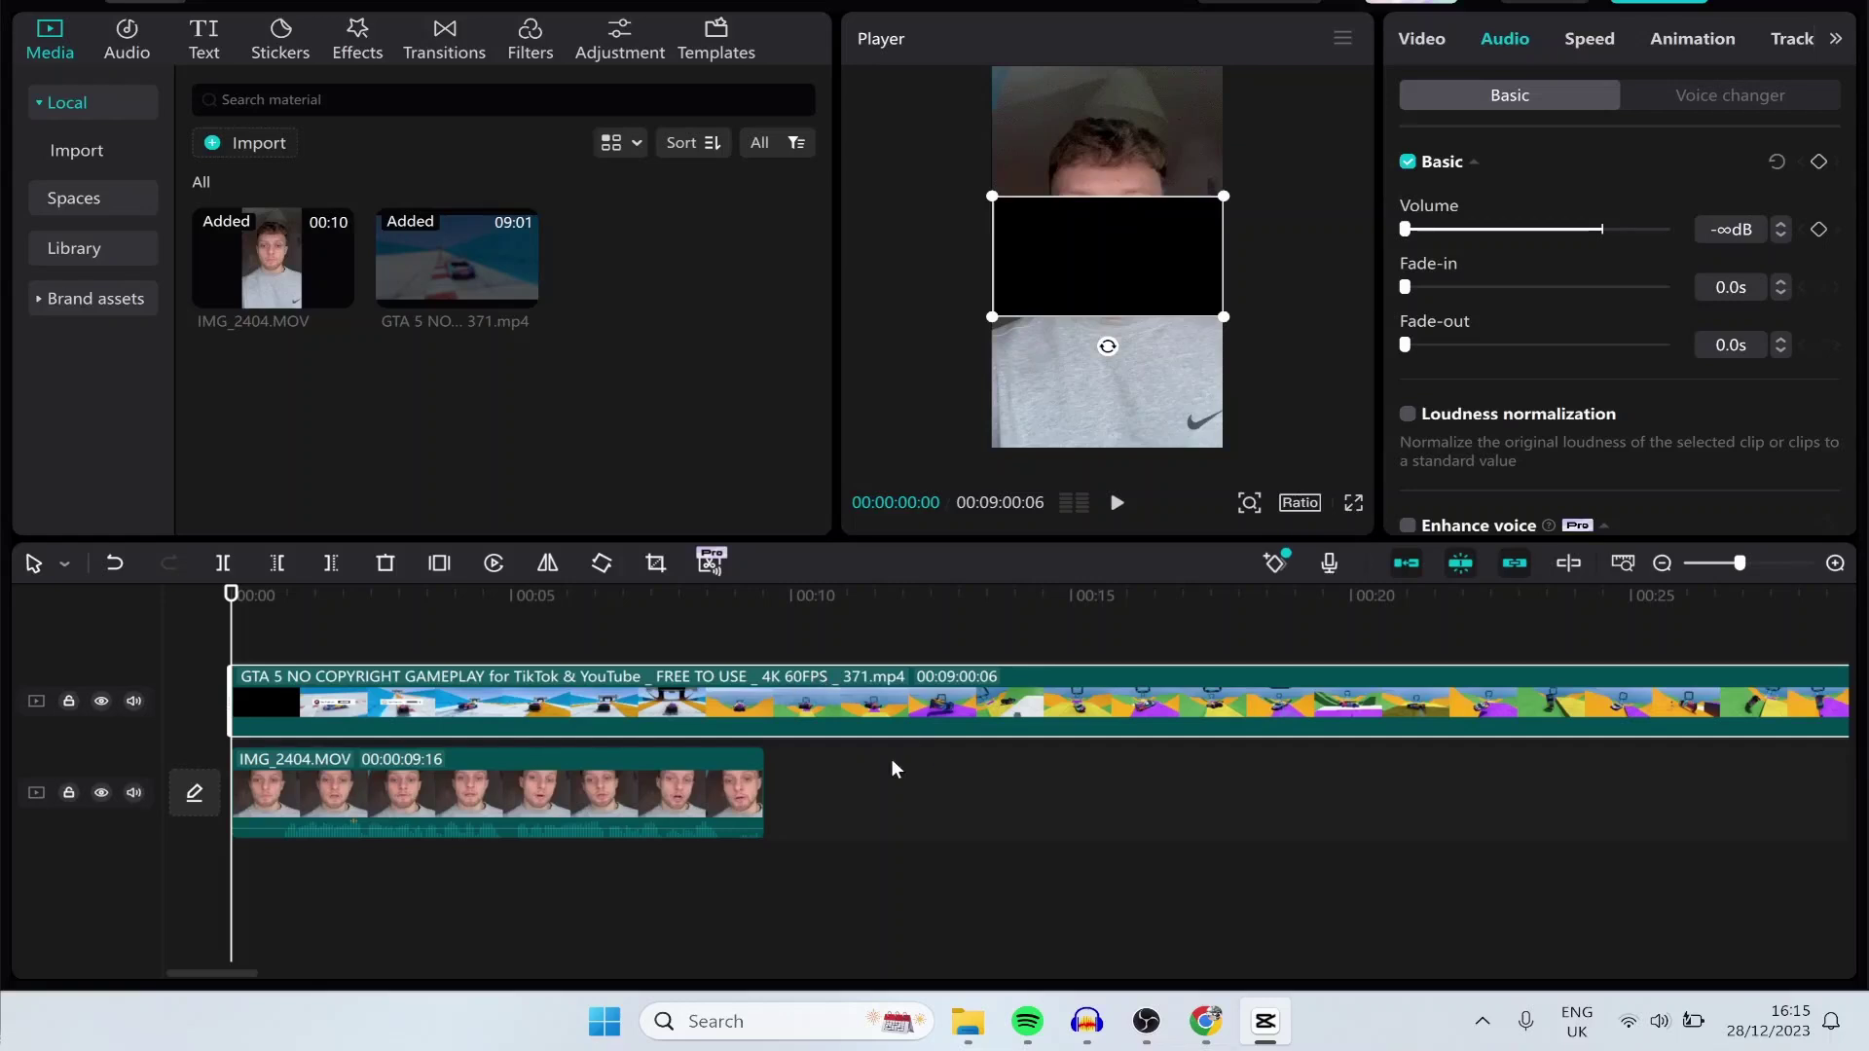
{"action": "left_click_drag", "start_coordinate": [501, 596], "coordinate": [566, 597]}
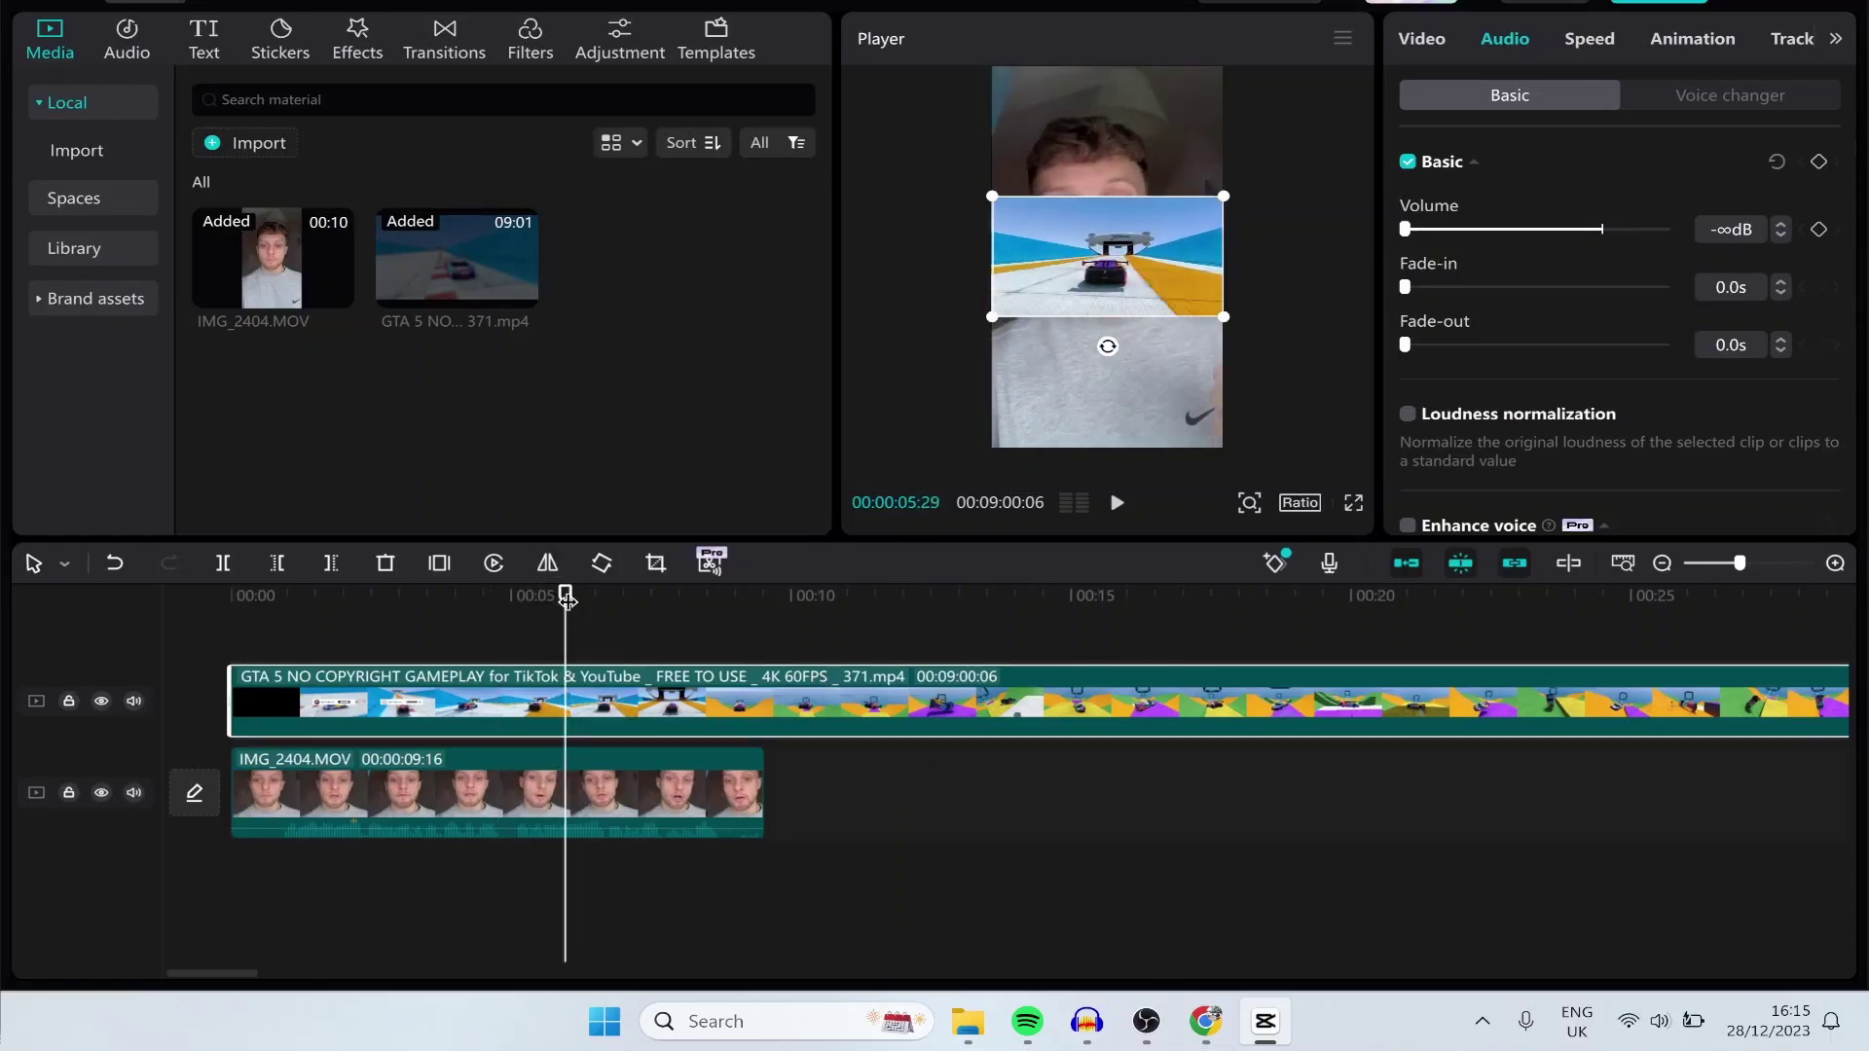
- Trim the start of the GTA clip and move it to the timeline start
{"action": "left_click_drag", "start_coordinate": [234, 699], "coordinate": [1019, 698]}
{"action": "left_click", "coordinate": [1026, 598]}
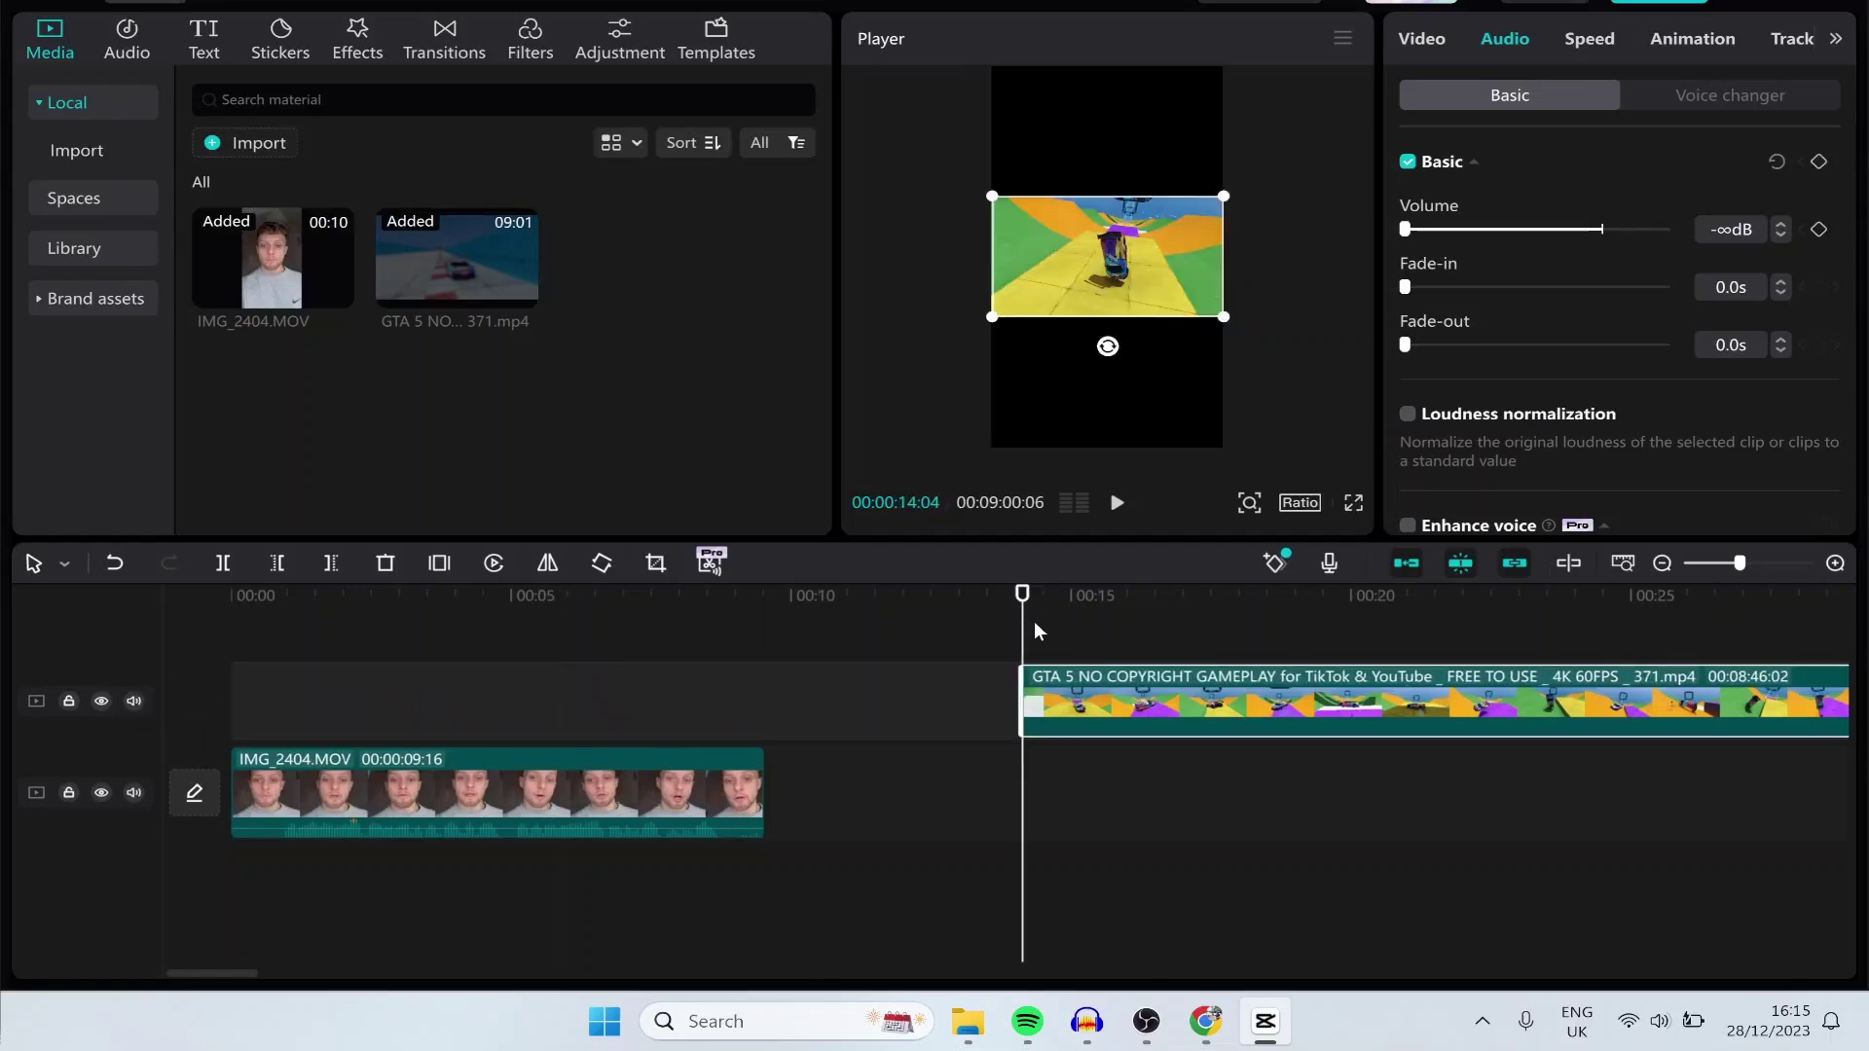
{"action": "key", "text": "ctrl+z"}
{"action": "left_click_drag", "start_coordinate": [1022, 612], "coordinate": [985, 600]}
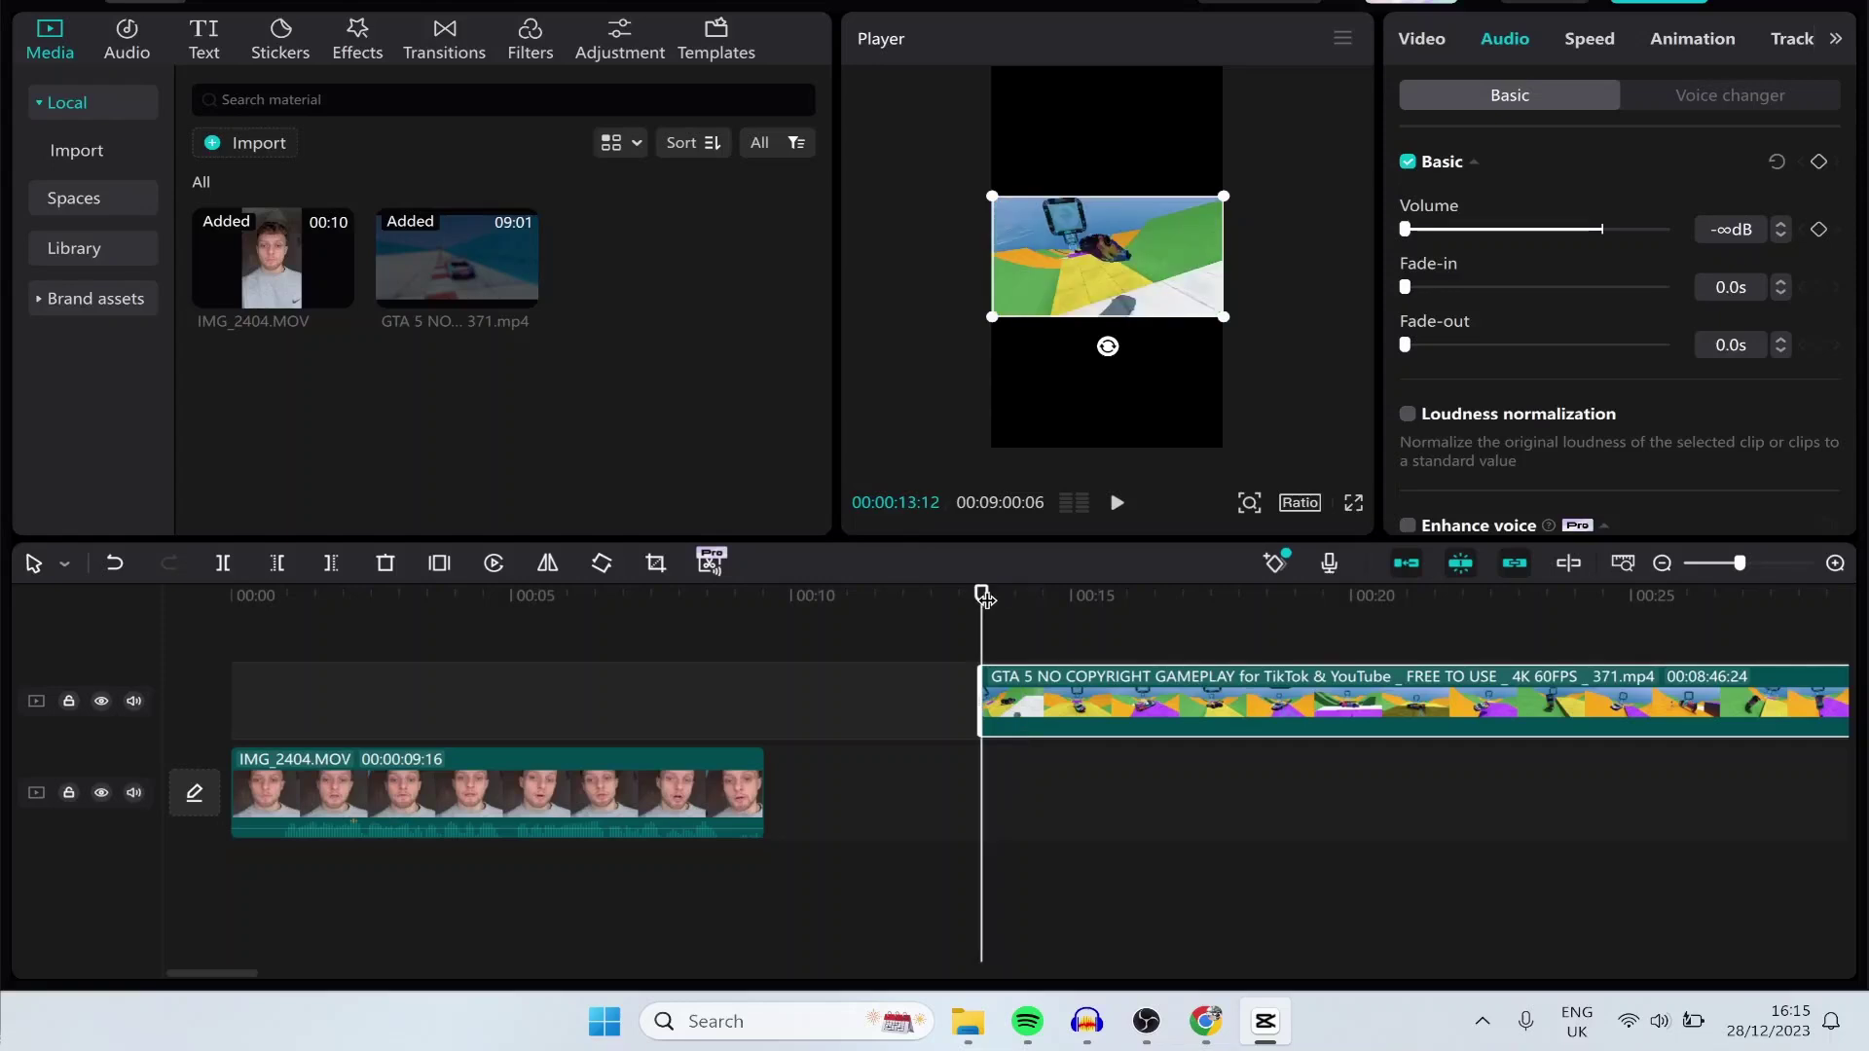
{"action": "left_click_drag", "start_coordinate": [1061, 716], "coordinate": [312, 716]}
- Split the gameplay at 00:09:16 and delete the part after the face video ends
{"action": "left_click_drag", "start_coordinate": [789, 593], "coordinate": [765, 595]}
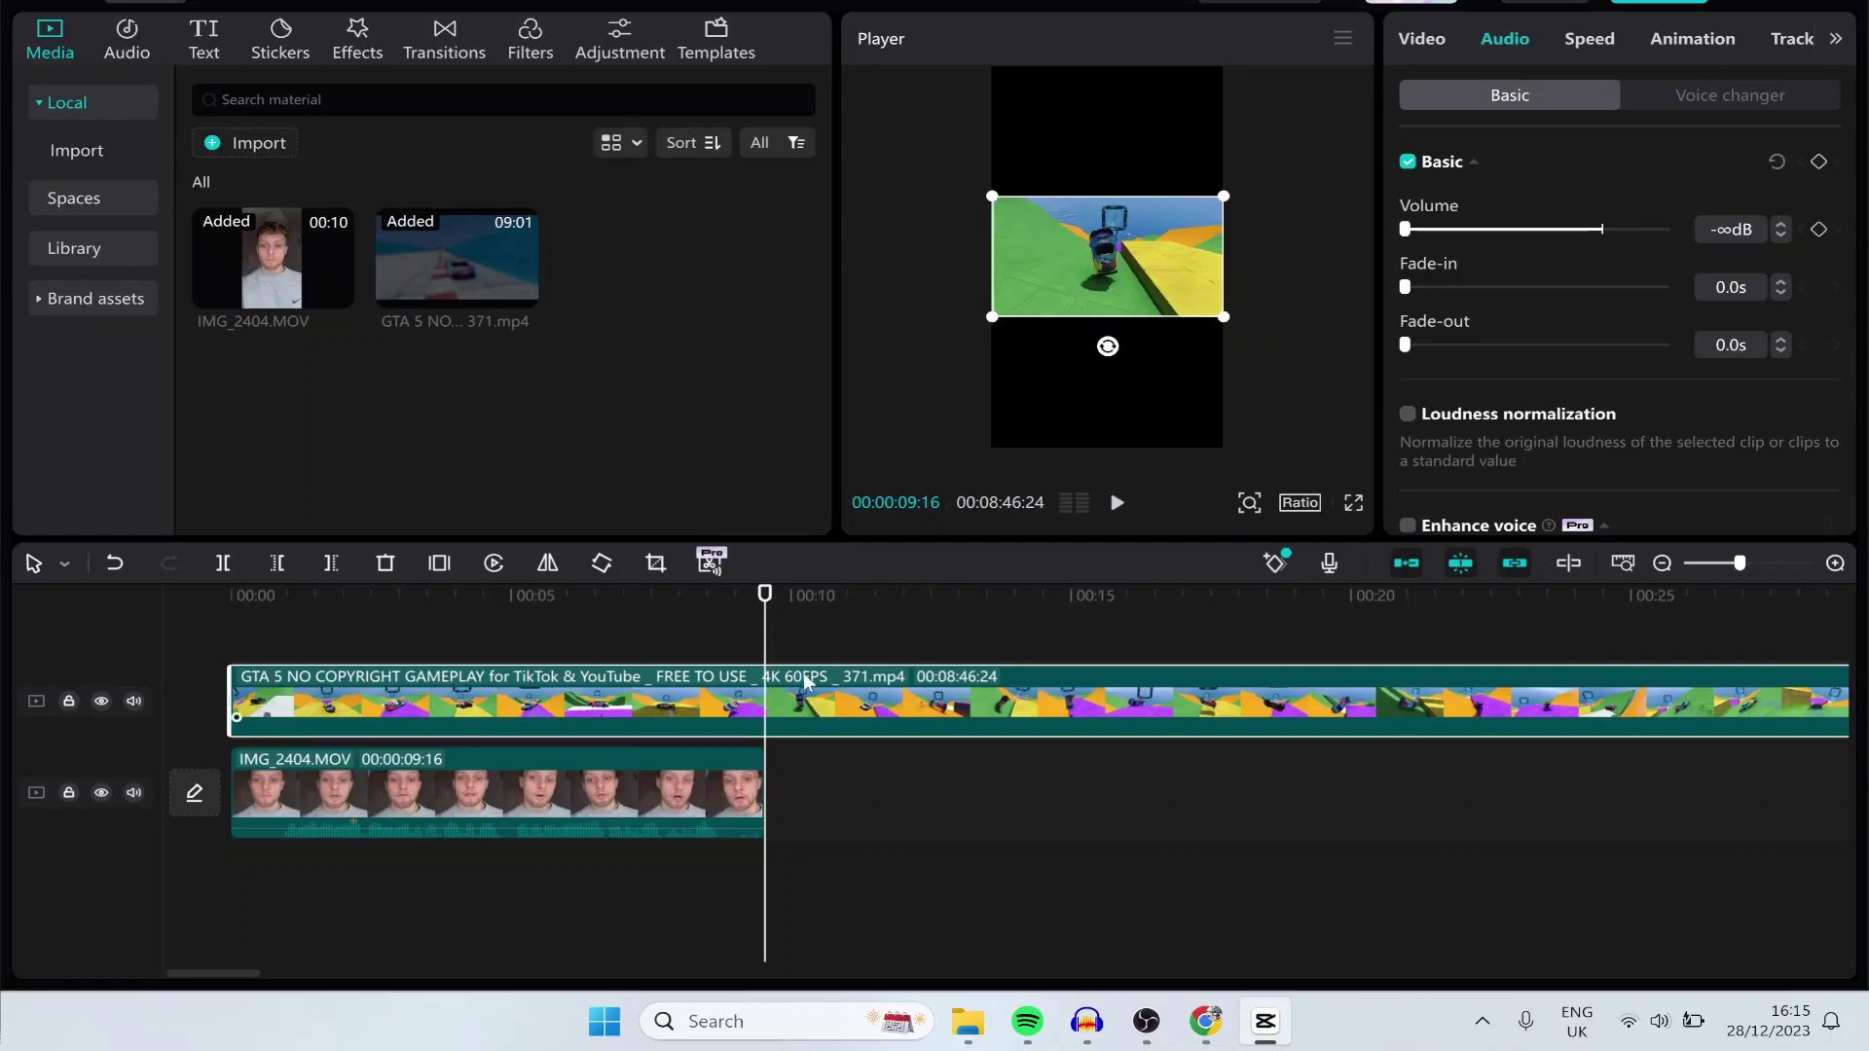
{"action": "key", "text": "ctrl+b"}
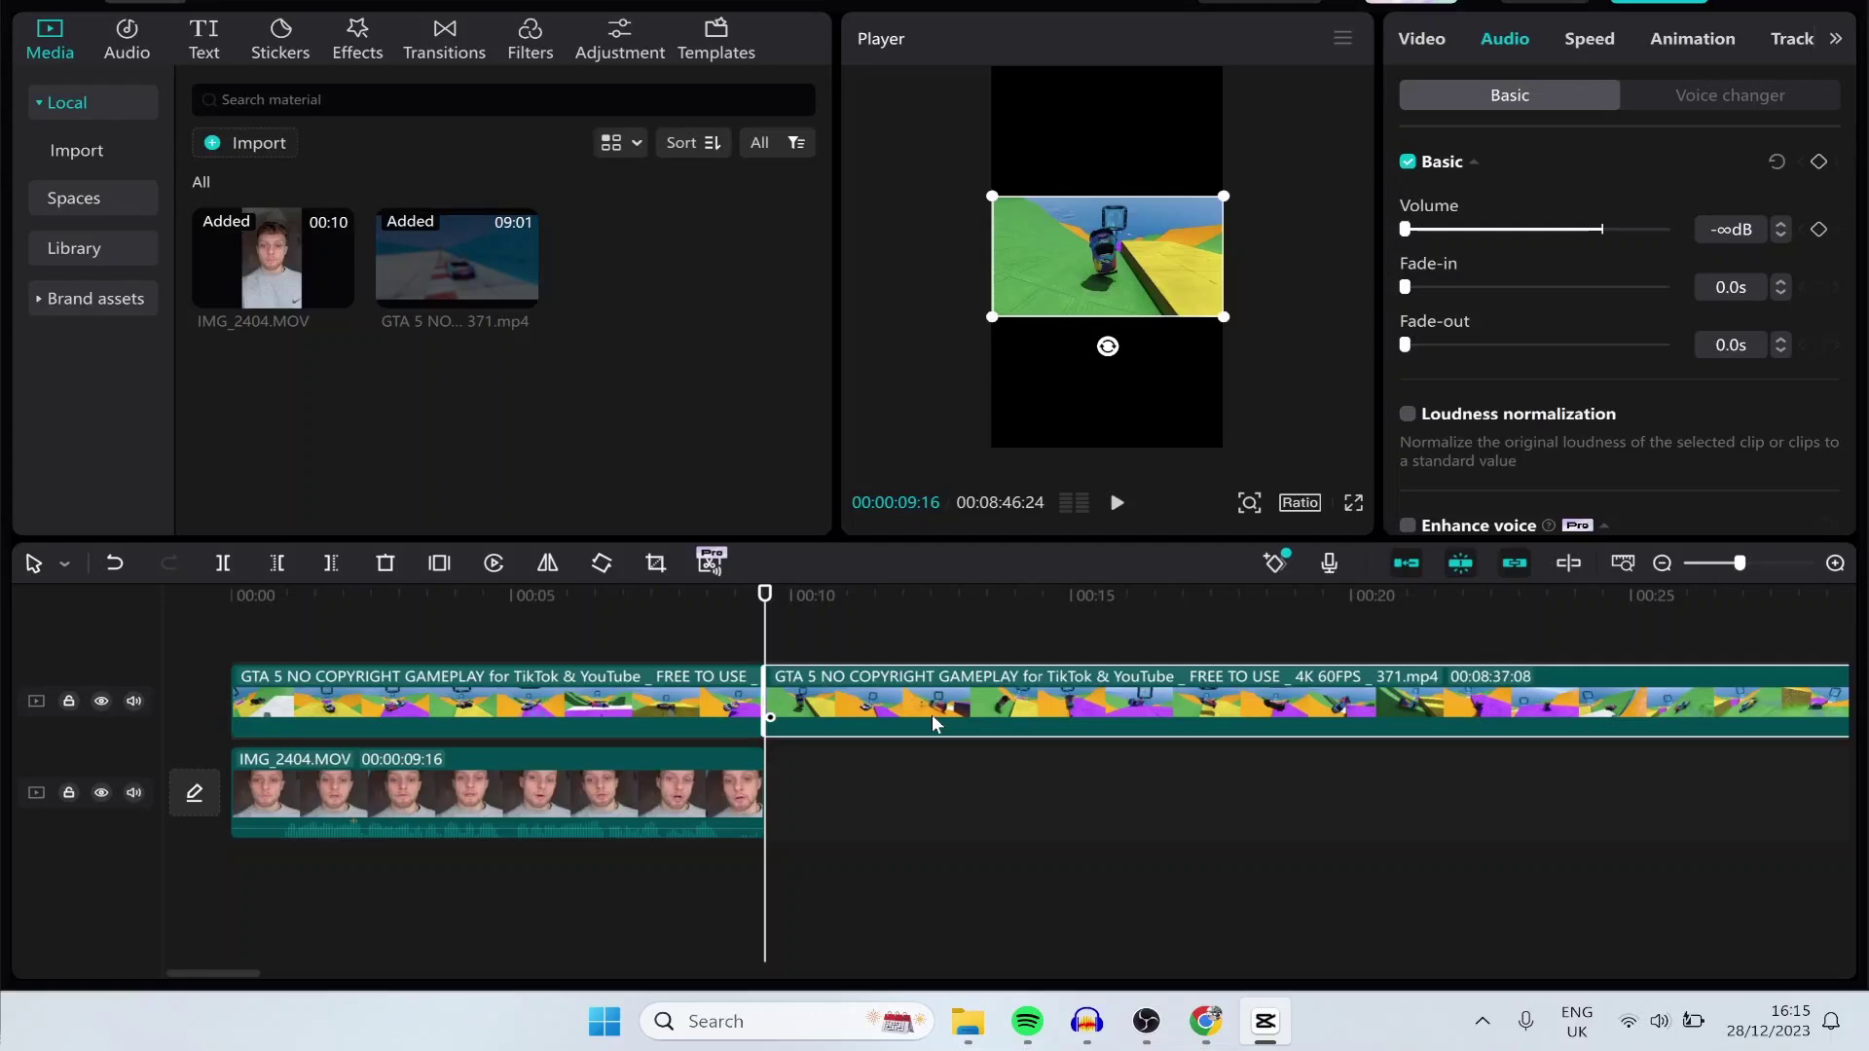
{"action": "key", "text": "Delete"}
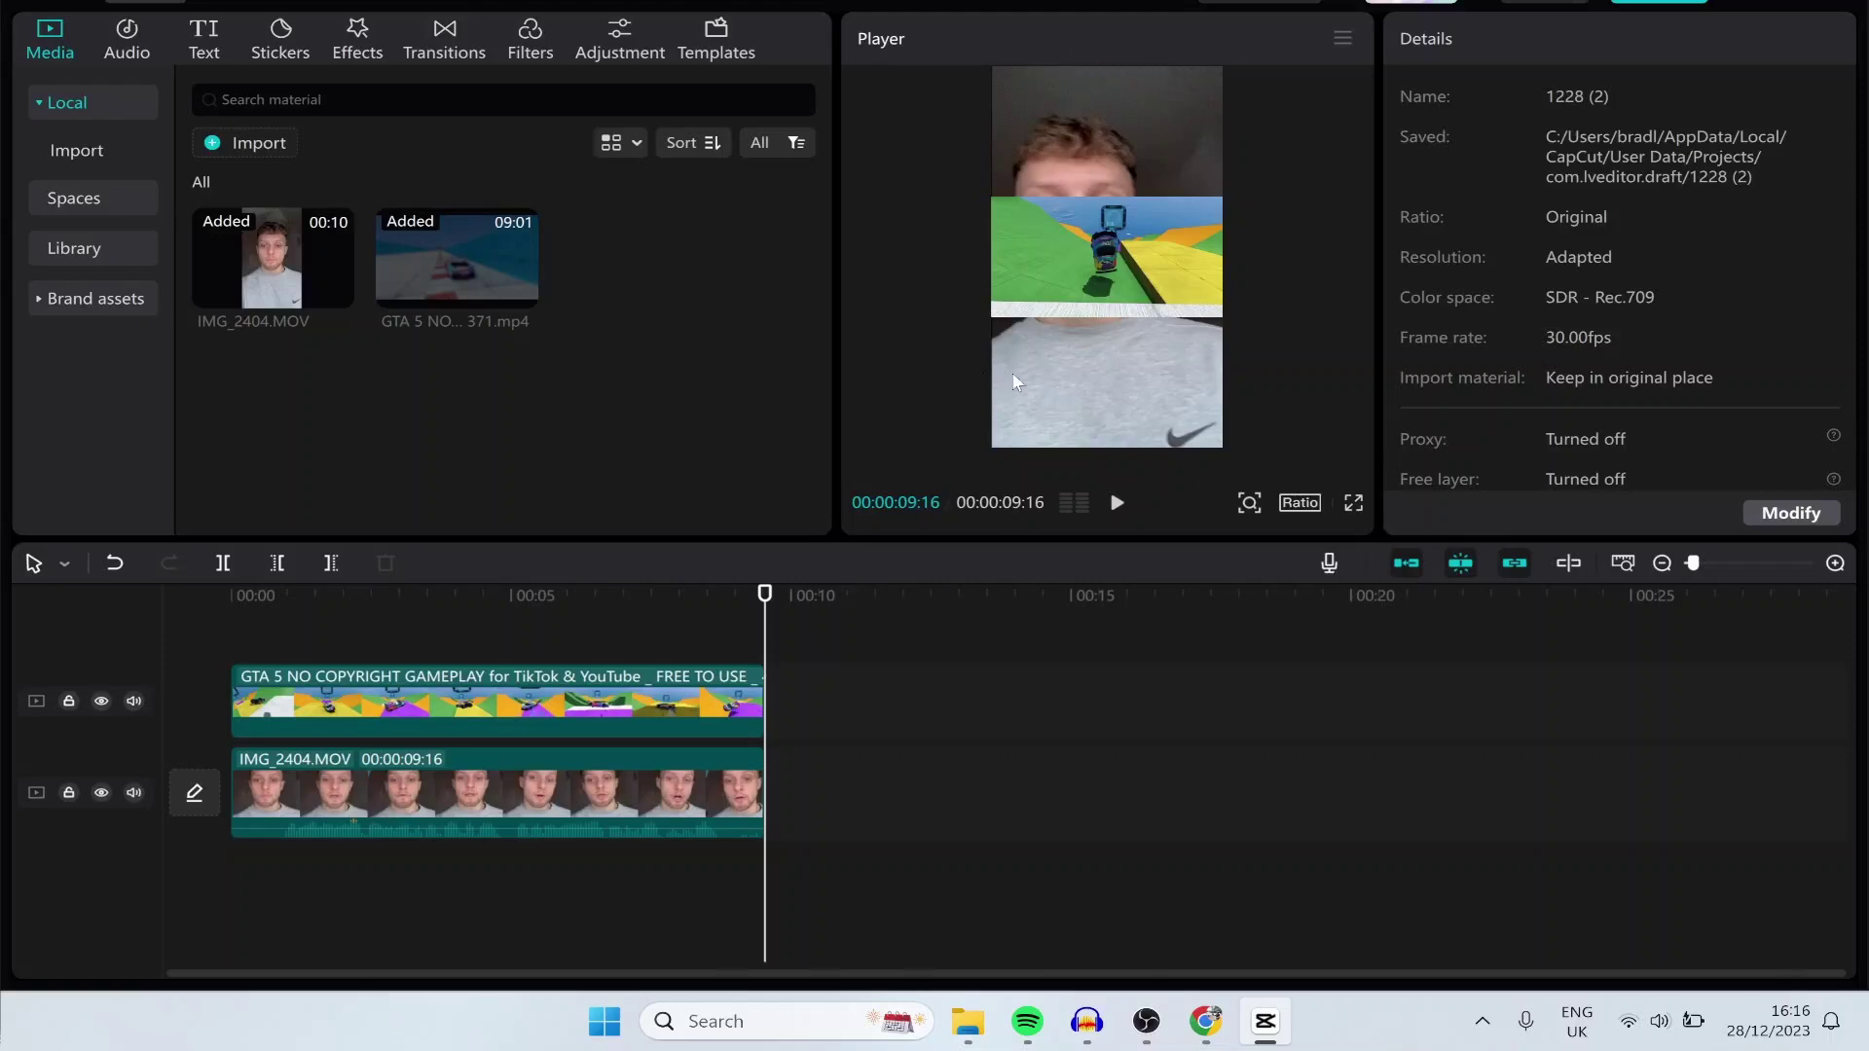
- Set the ratio to 9:16 and move the gameplay clip down to Y -1155 at 112%
{"action": "left_click", "coordinate": [1283, 503]}
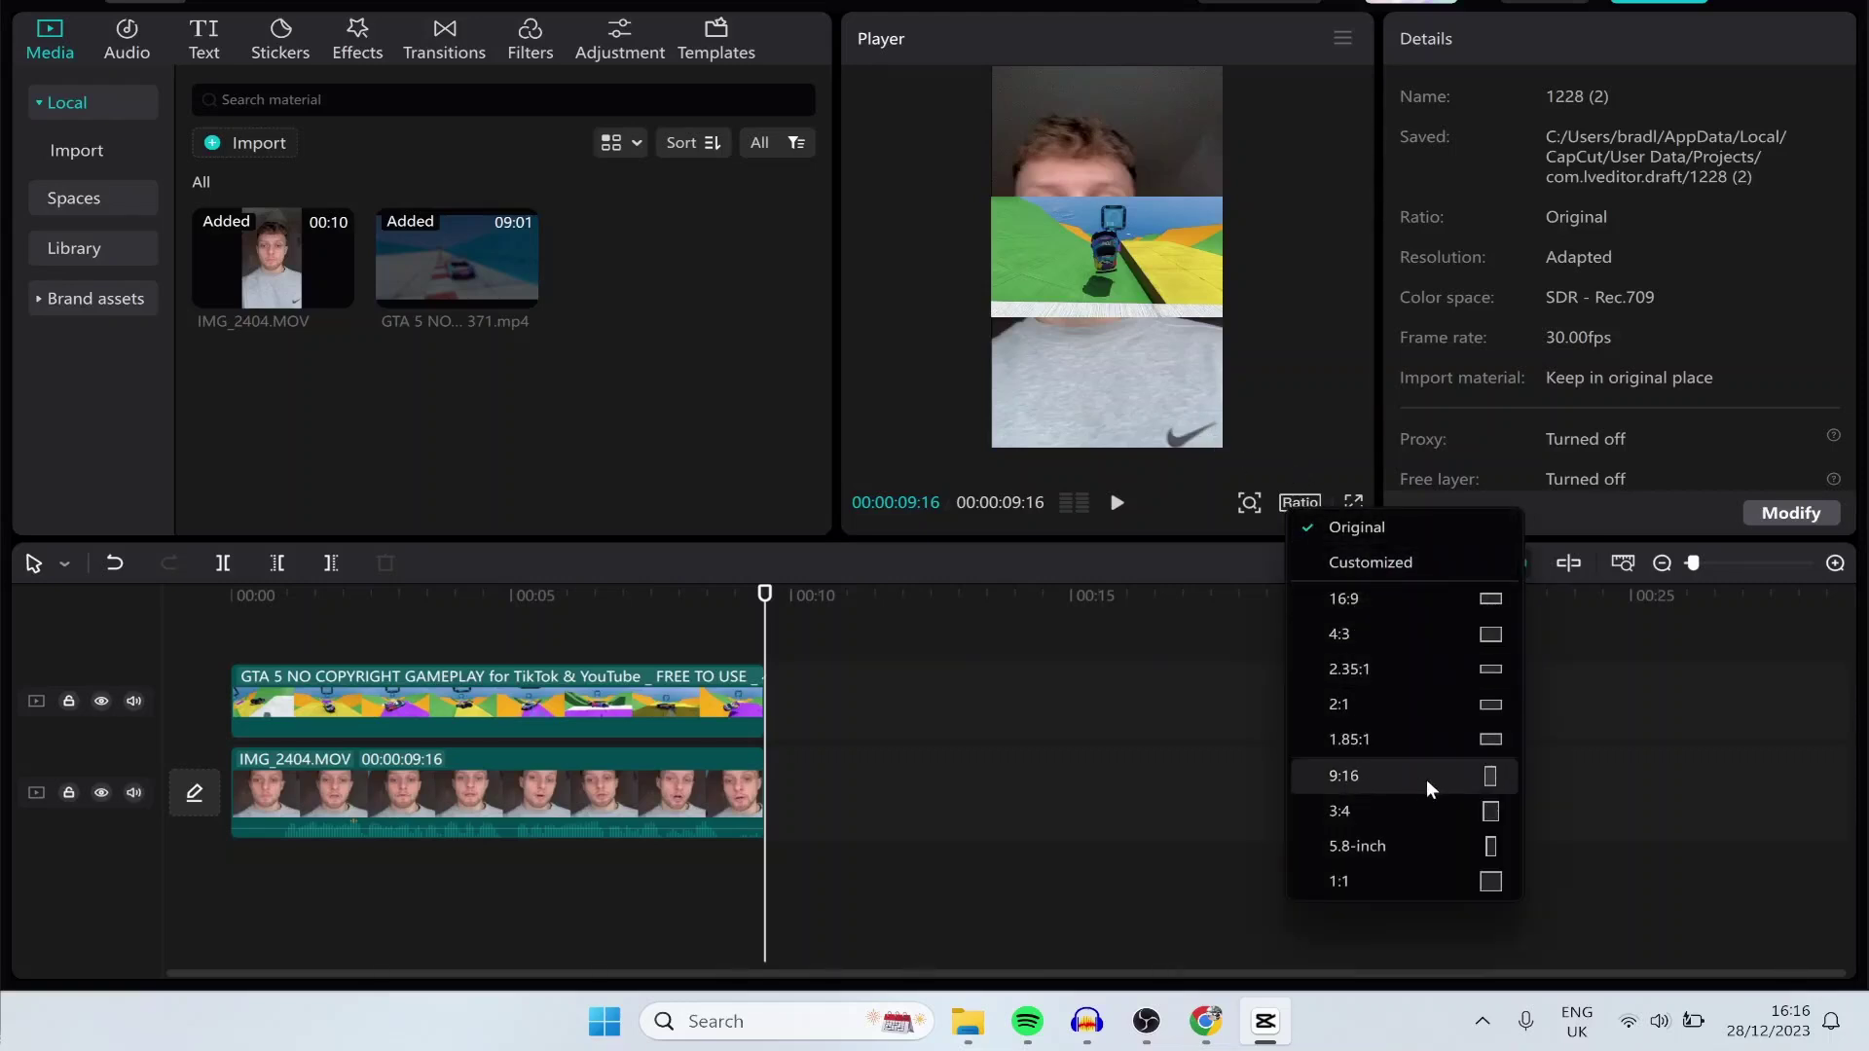
{"action": "left_click", "coordinate": [1365, 779]}
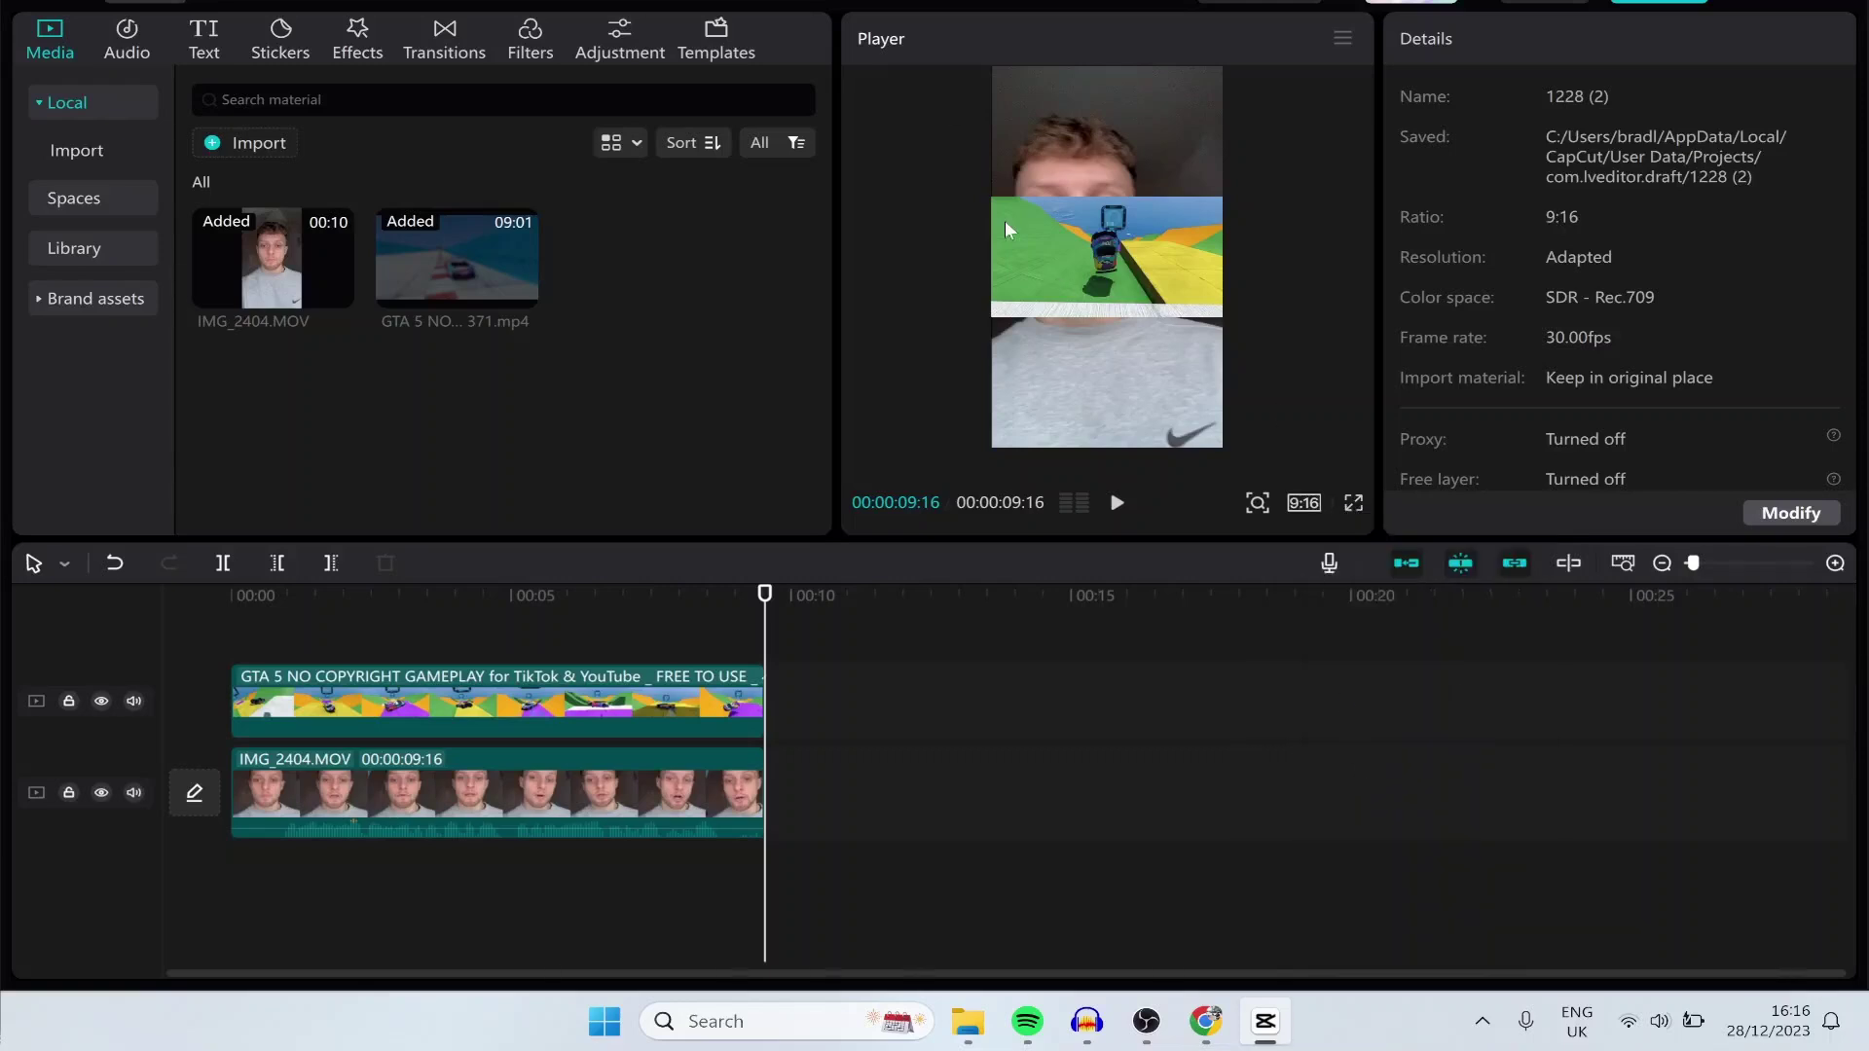
{"action": "left_click_drag", "start_coordinate": [765, 594], "coordinate": [659, 595]}
{"action": "left_click", "coordinate": [719, 699]}
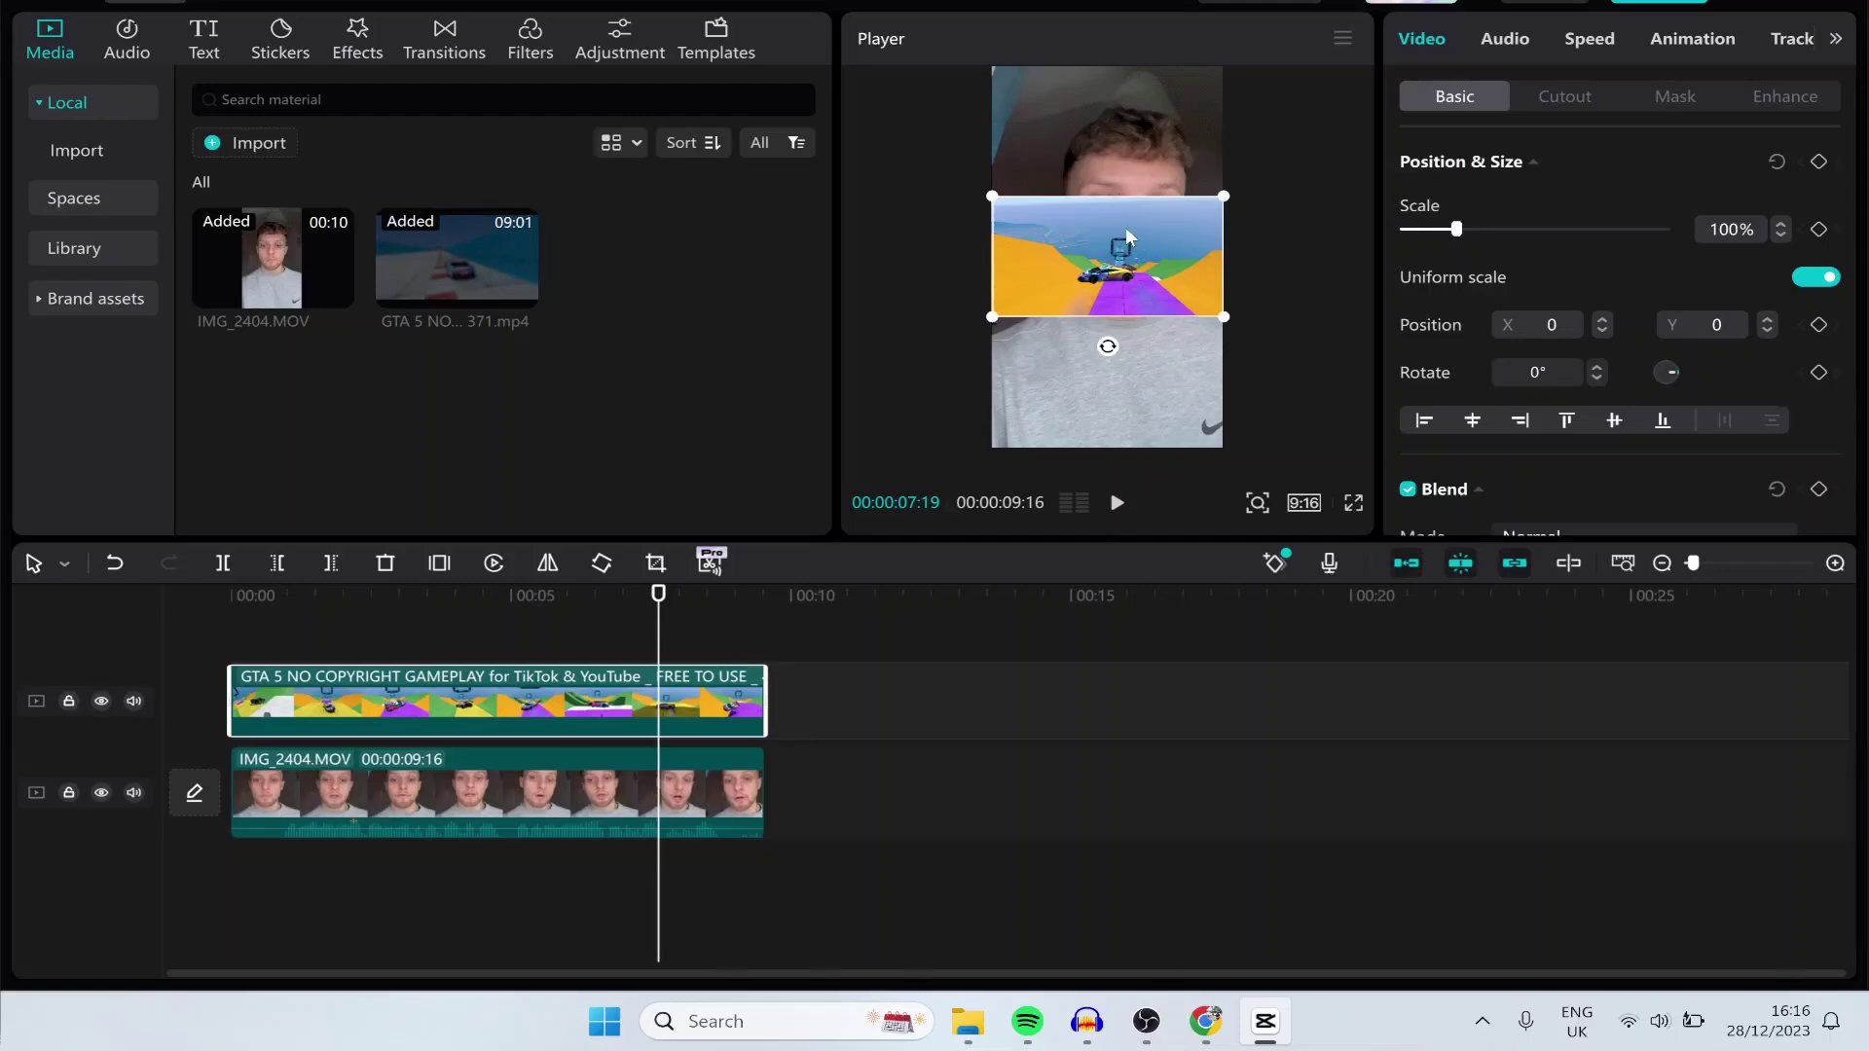
{"action": "left_click_drag", "start_coordinate": [1125, 232], "coordinate": [1237, 305]}
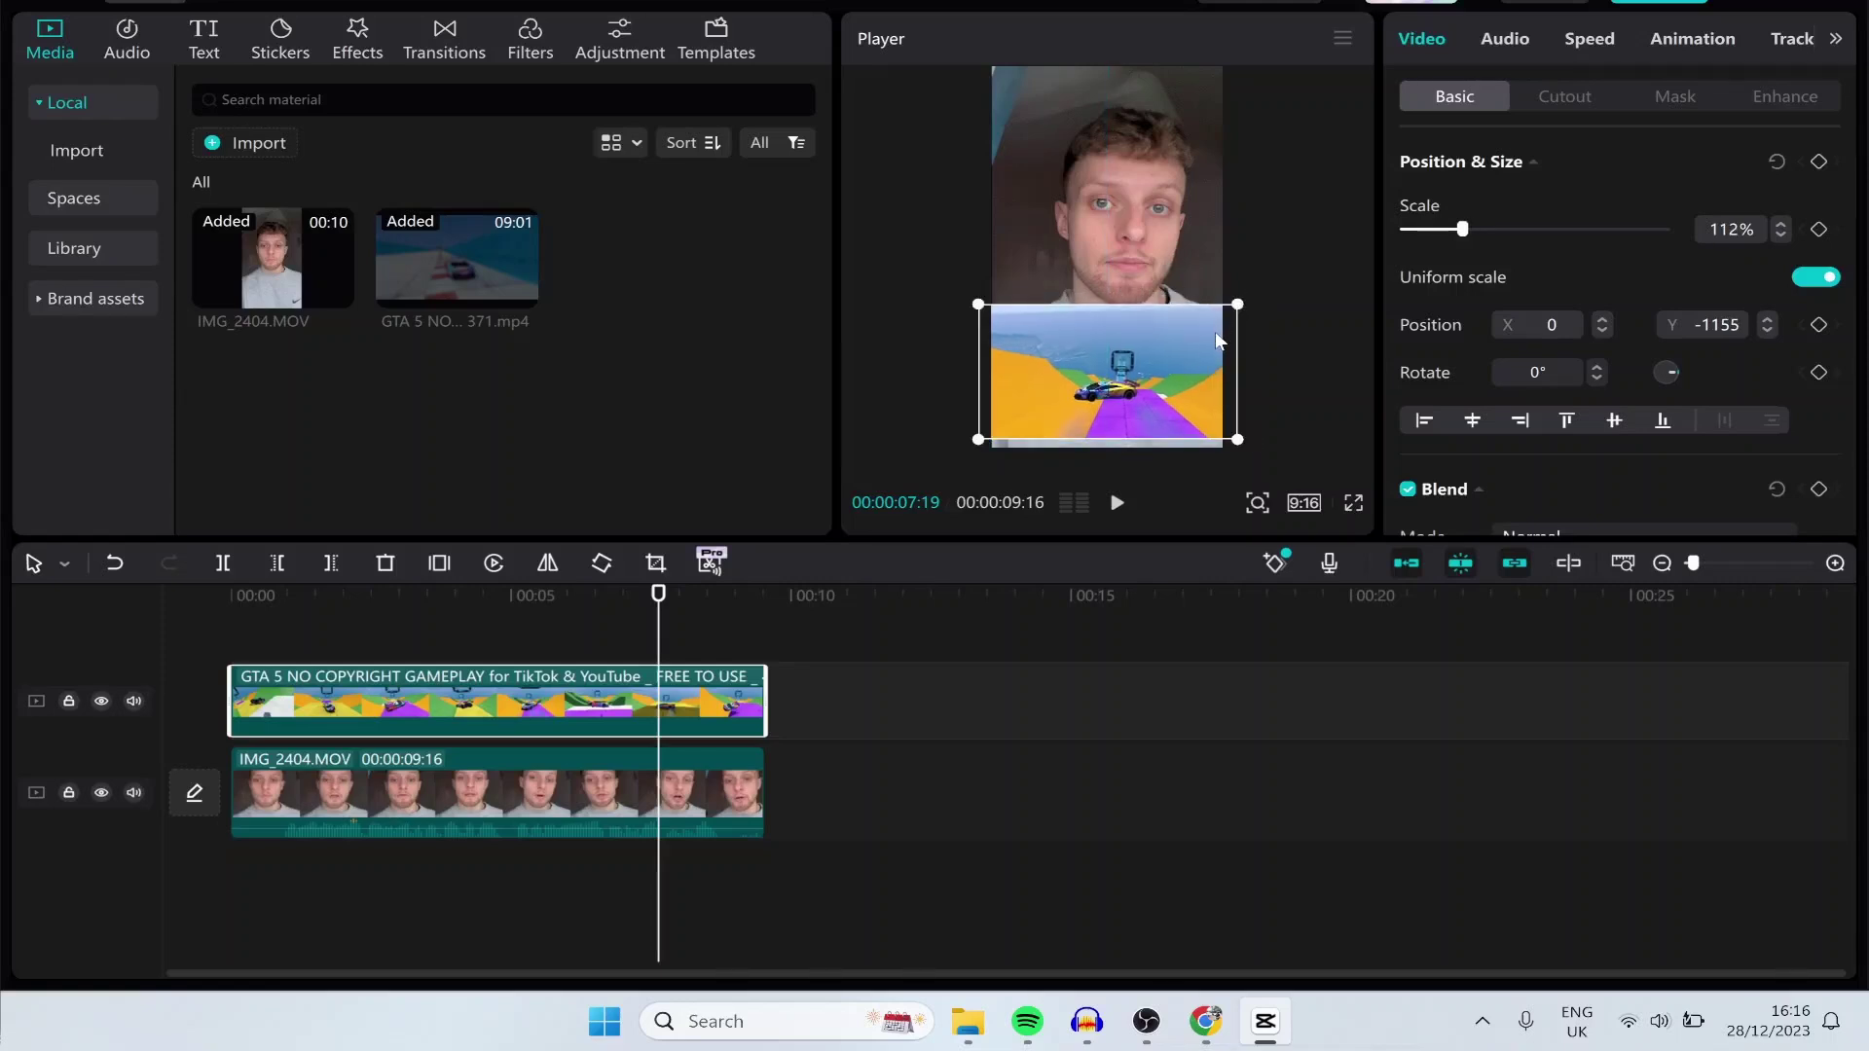
- Crop the top and bottom of the face video and raise it to Y 518
{"action": "left_click", "coordinate": [1175, 237]}
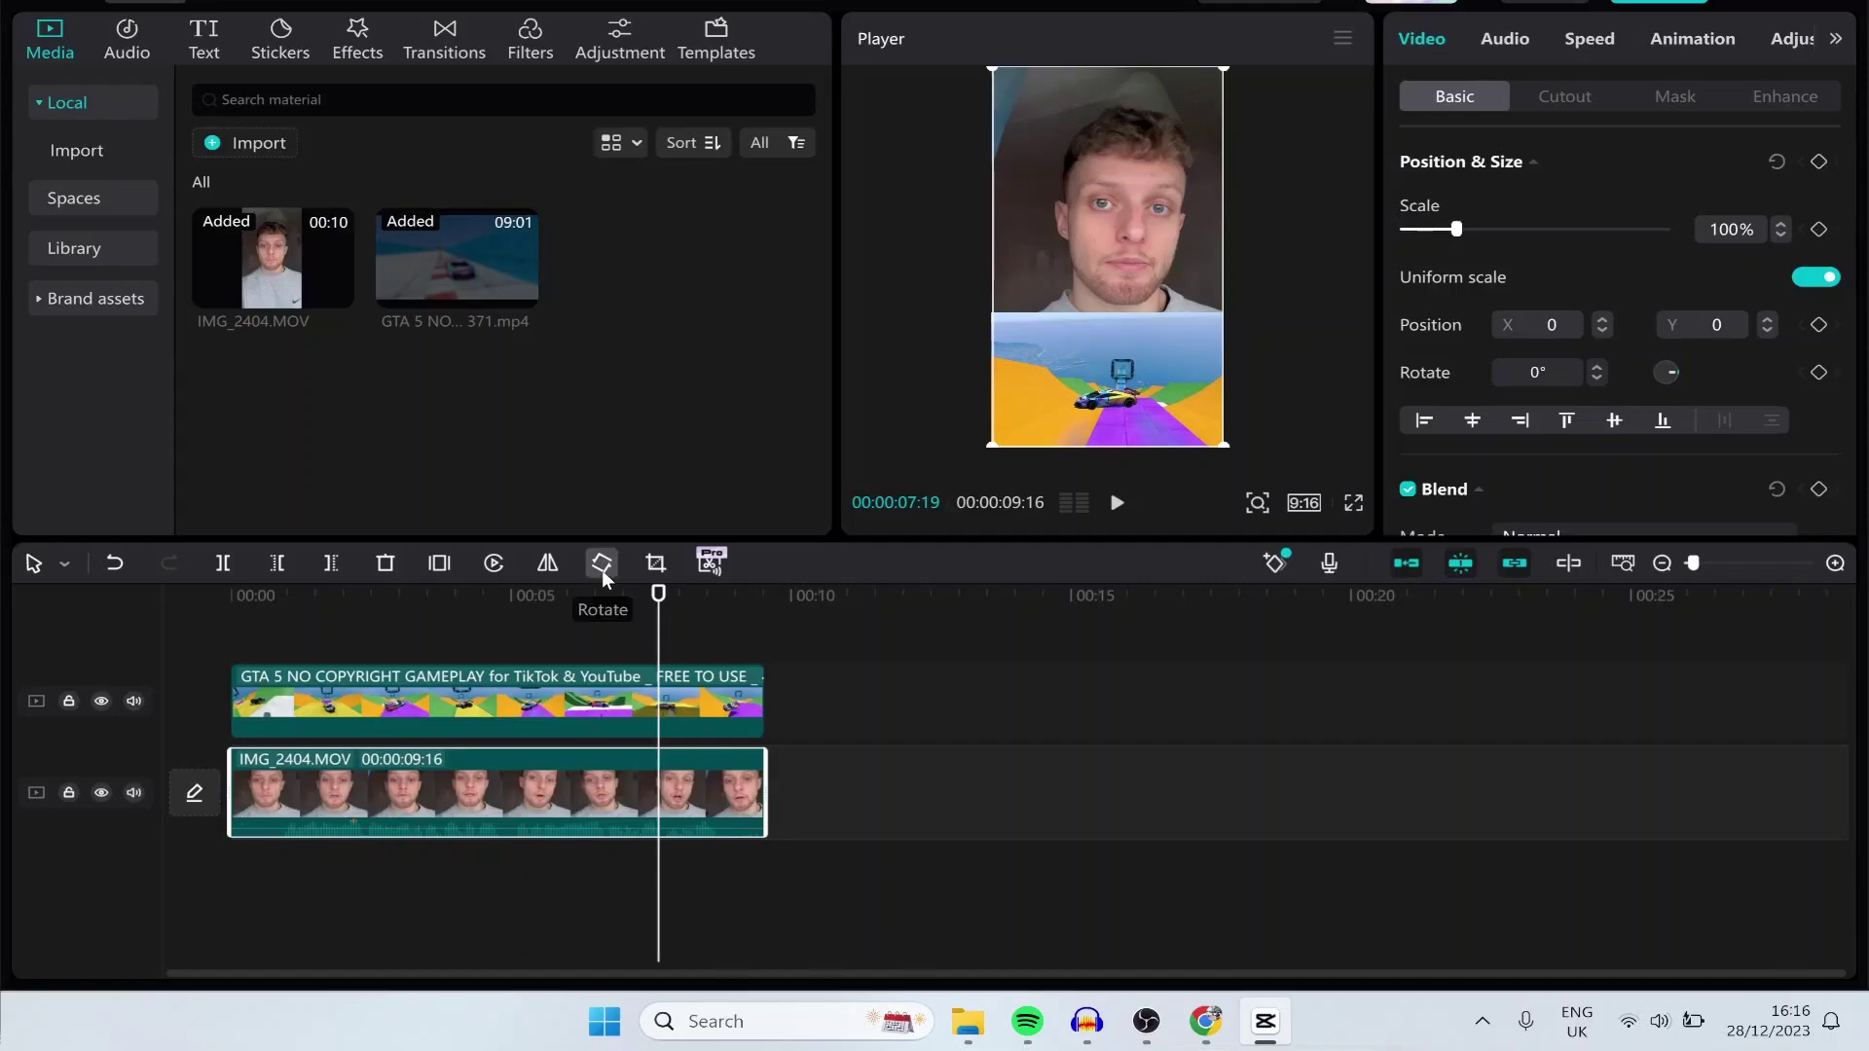
{"action": "left_click", "coordinate": [656, 563]}
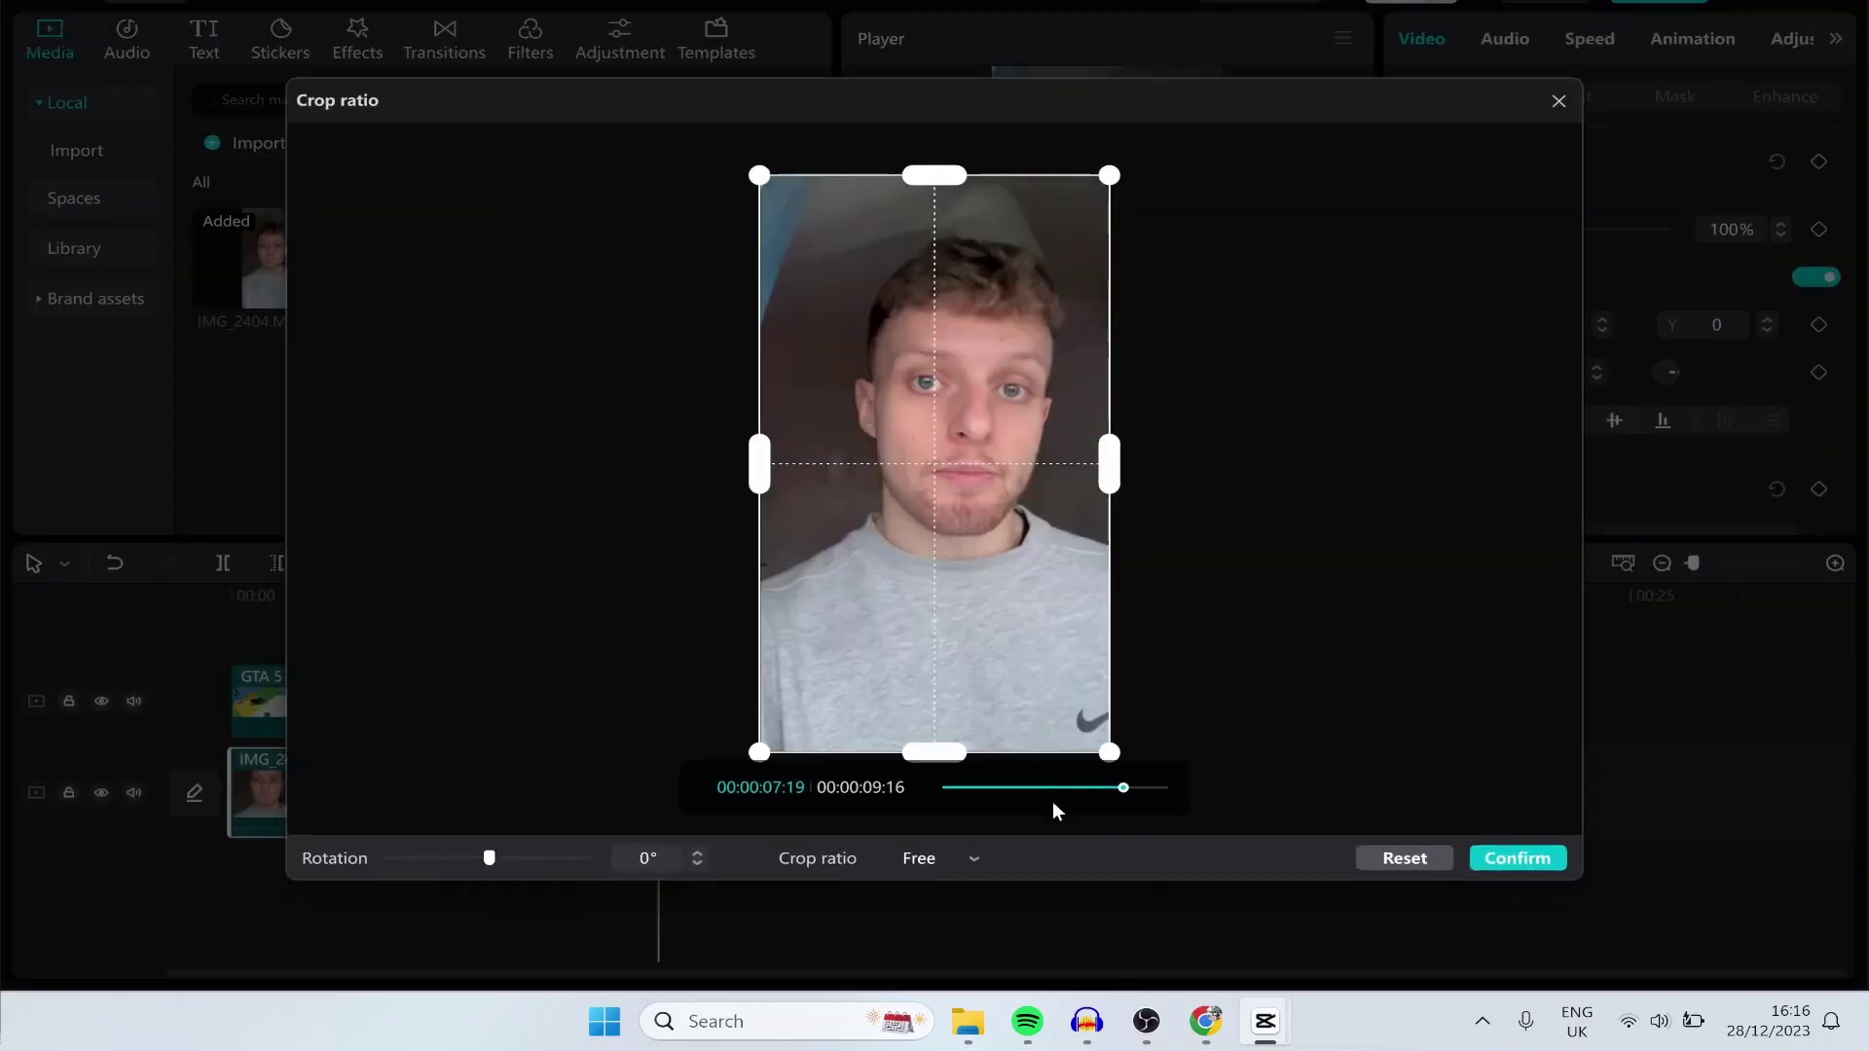
{"action": "left_click_drag", "start_coordinate": [923, 752], "coordinate": [913, 659]}
{"action": "left_click_drag", "start_coordinate": [919, 190], "coordinate": [919, 209]}
{"action": "left_click", "coordinate": [1545, 860]}
{"action": "left_click_drag", "start_coordinate": [1176, 242], "coordinate": [1098, 160]}
- Move the gameplay up beneath the face and enlarge it to 143% at Y -1049
{"action": "left_click_drag", "start_coordinate": [1132, 403], "coordinate": [1100, 358]}
{"action": "left_click_drag", "start_coordinate": [1244, 434], "coordinate": [1273, 445]}
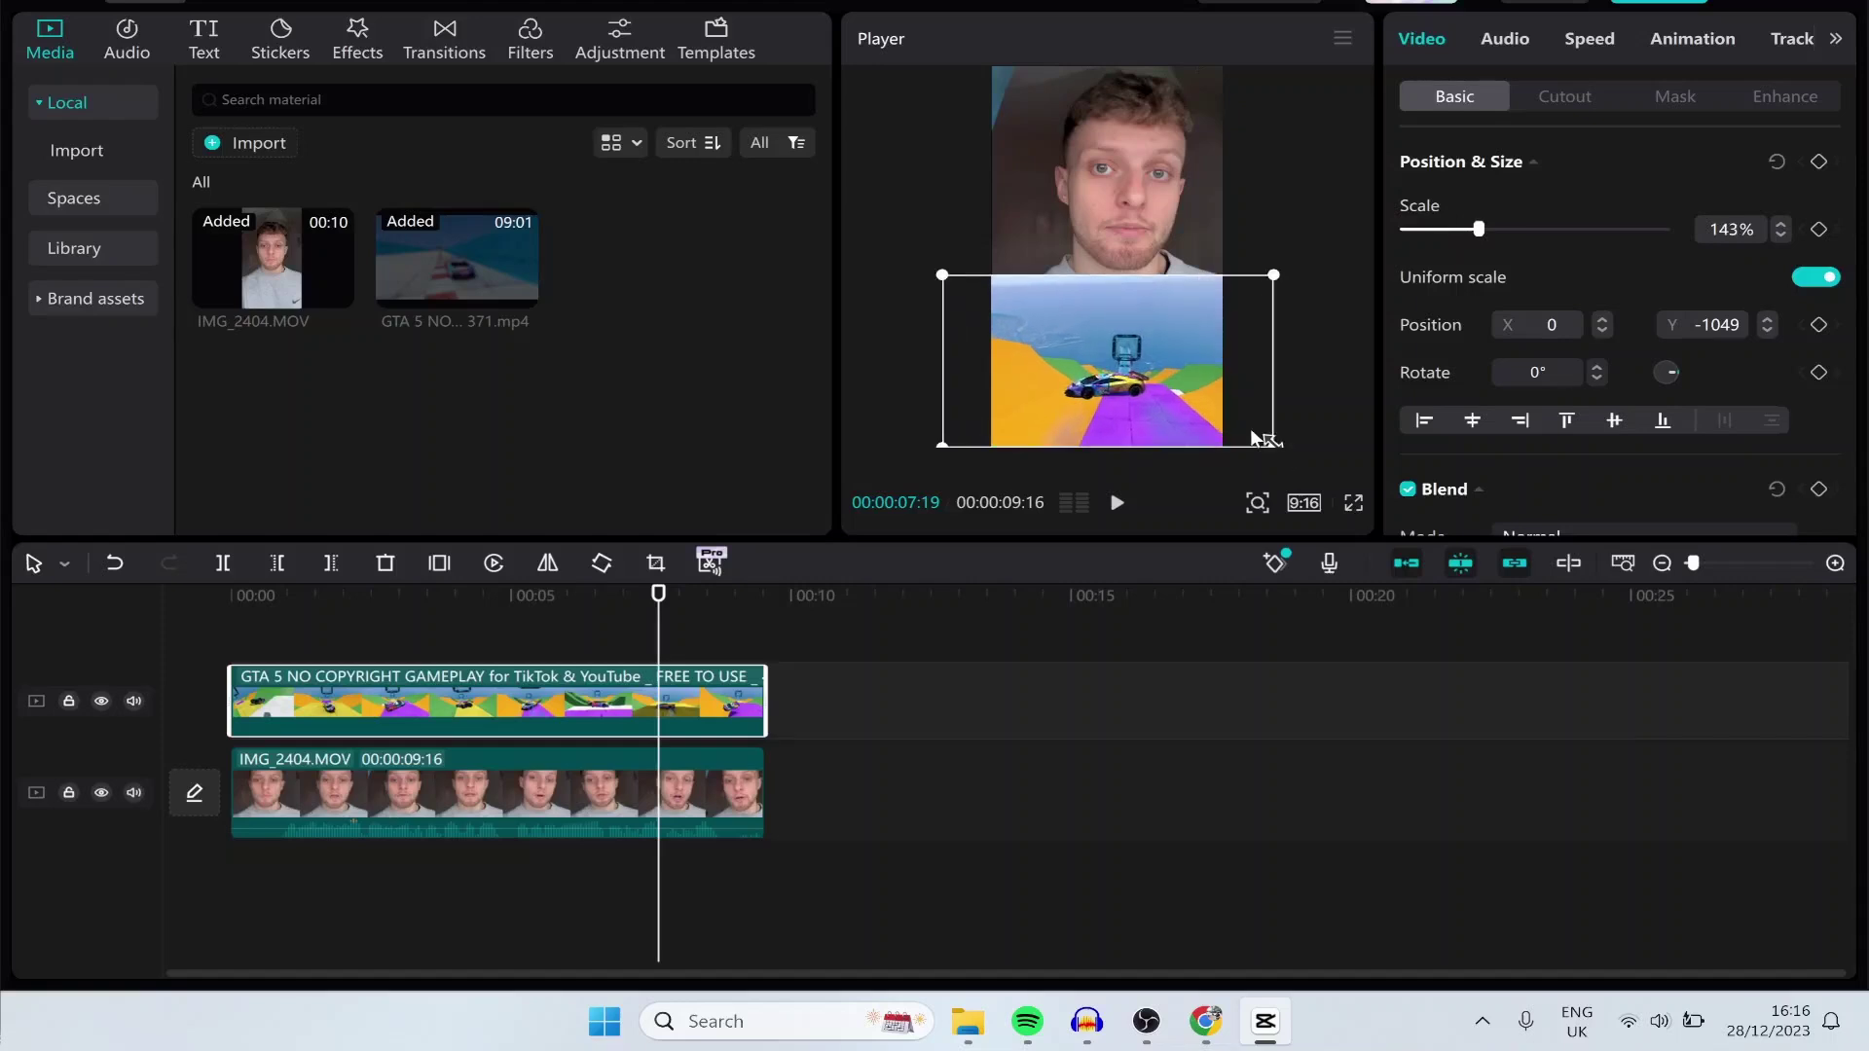
{"action": "left_click", "coordinate": [1359, 154]}
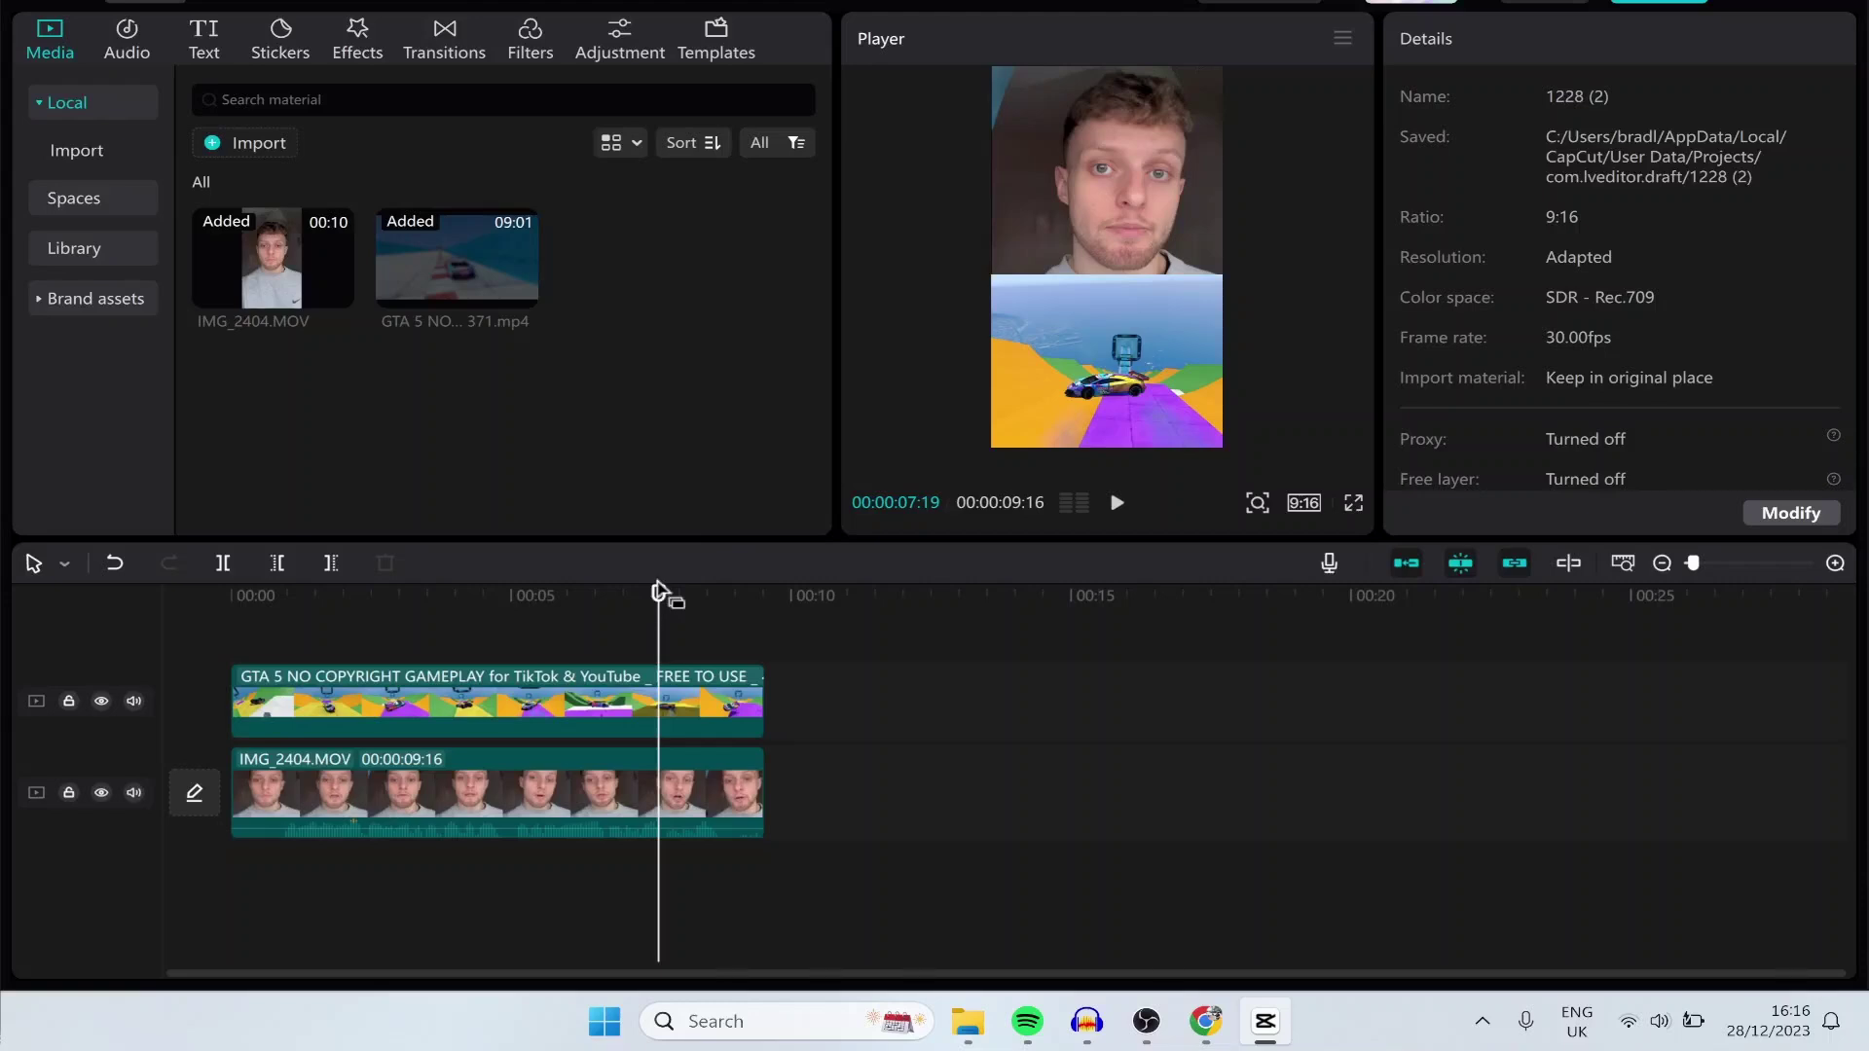
- Play the split-screen preview from about five seconds, then stop it
{"action": "left_click_drag", "start_coordinate": [658, 593], "coordinate": [231, 593]}
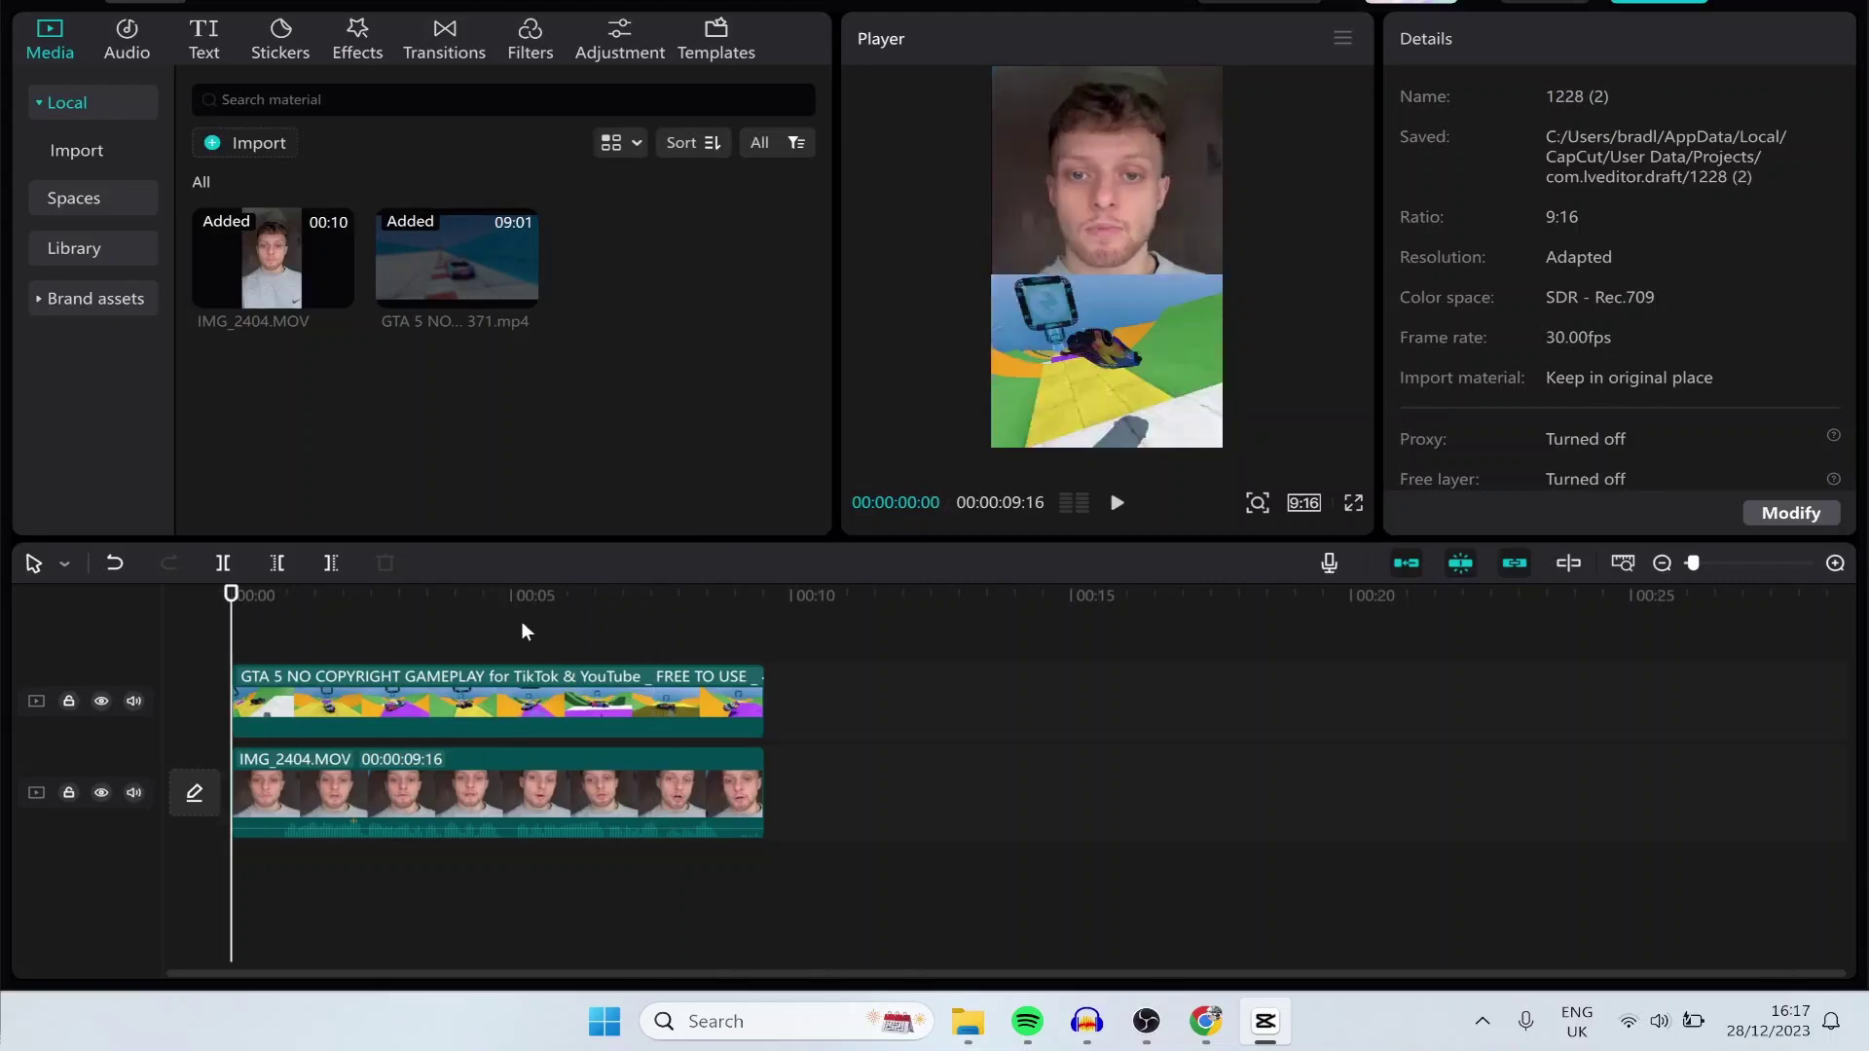
{"action": "key", "text": "space"}
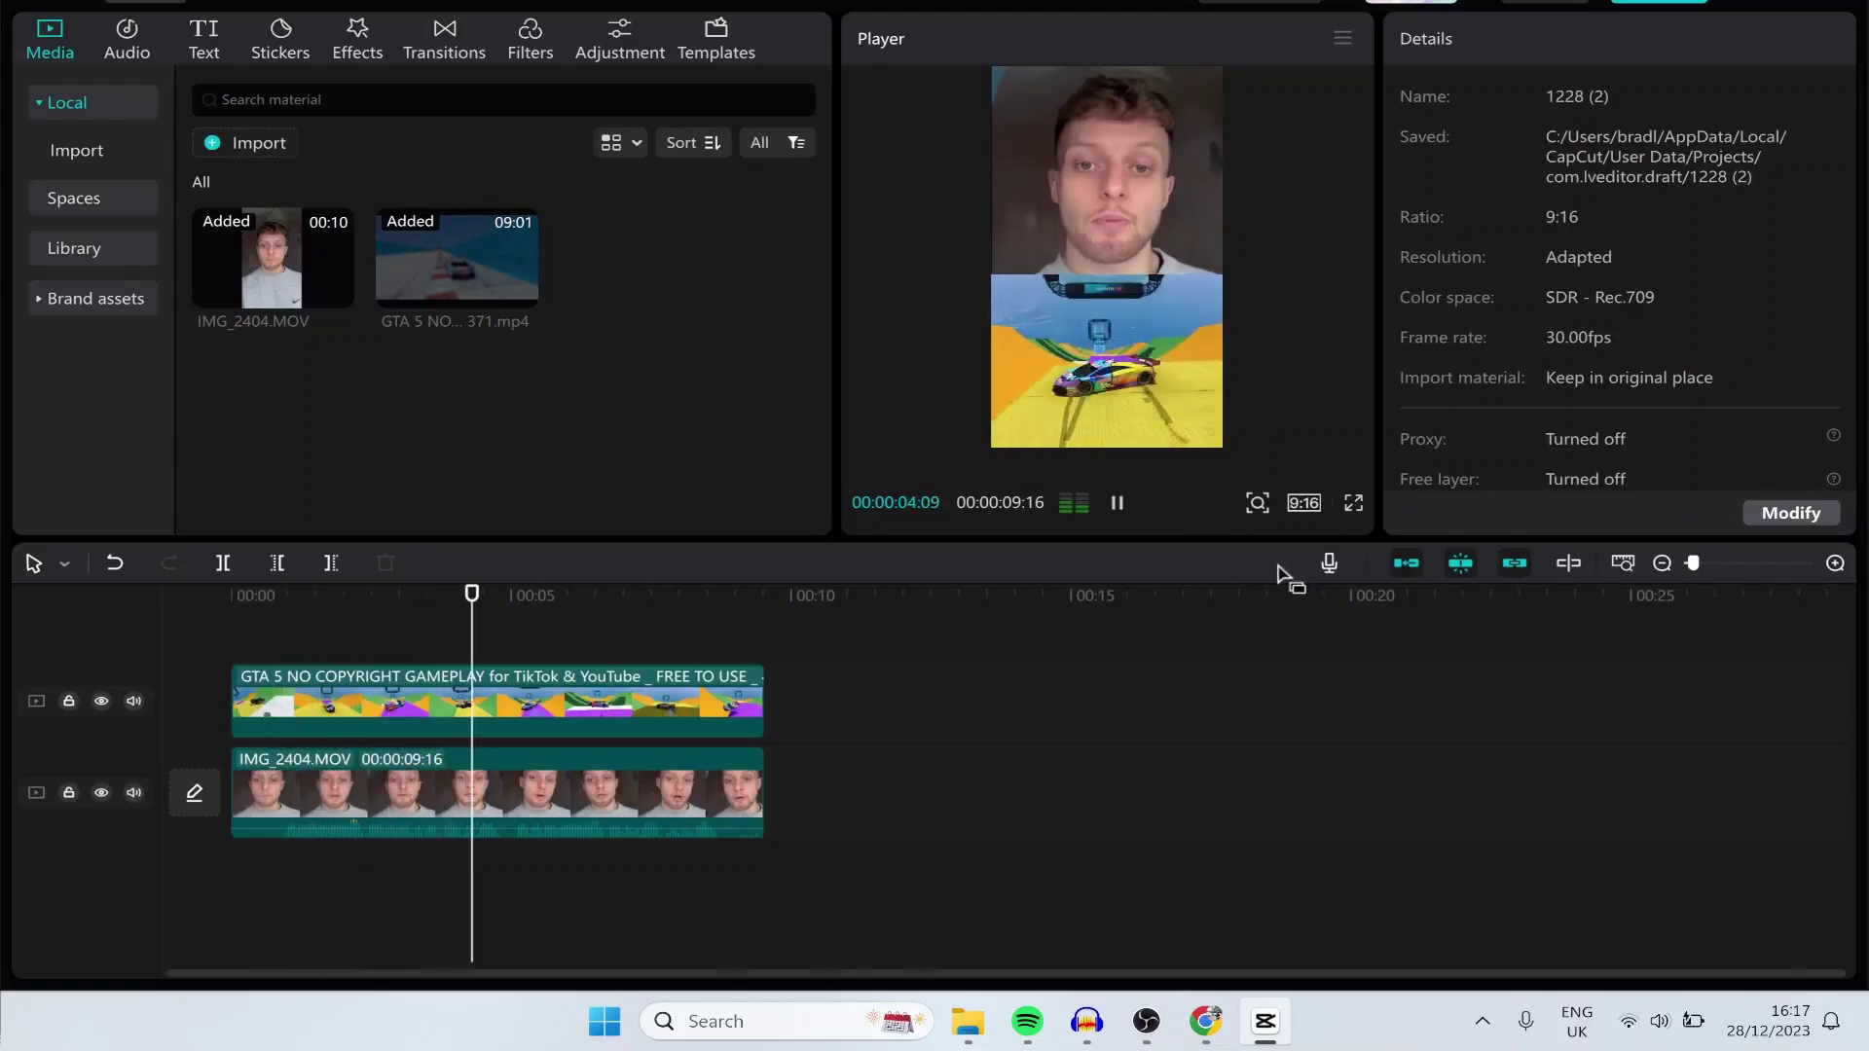
{"action": "key", "text": "space"}
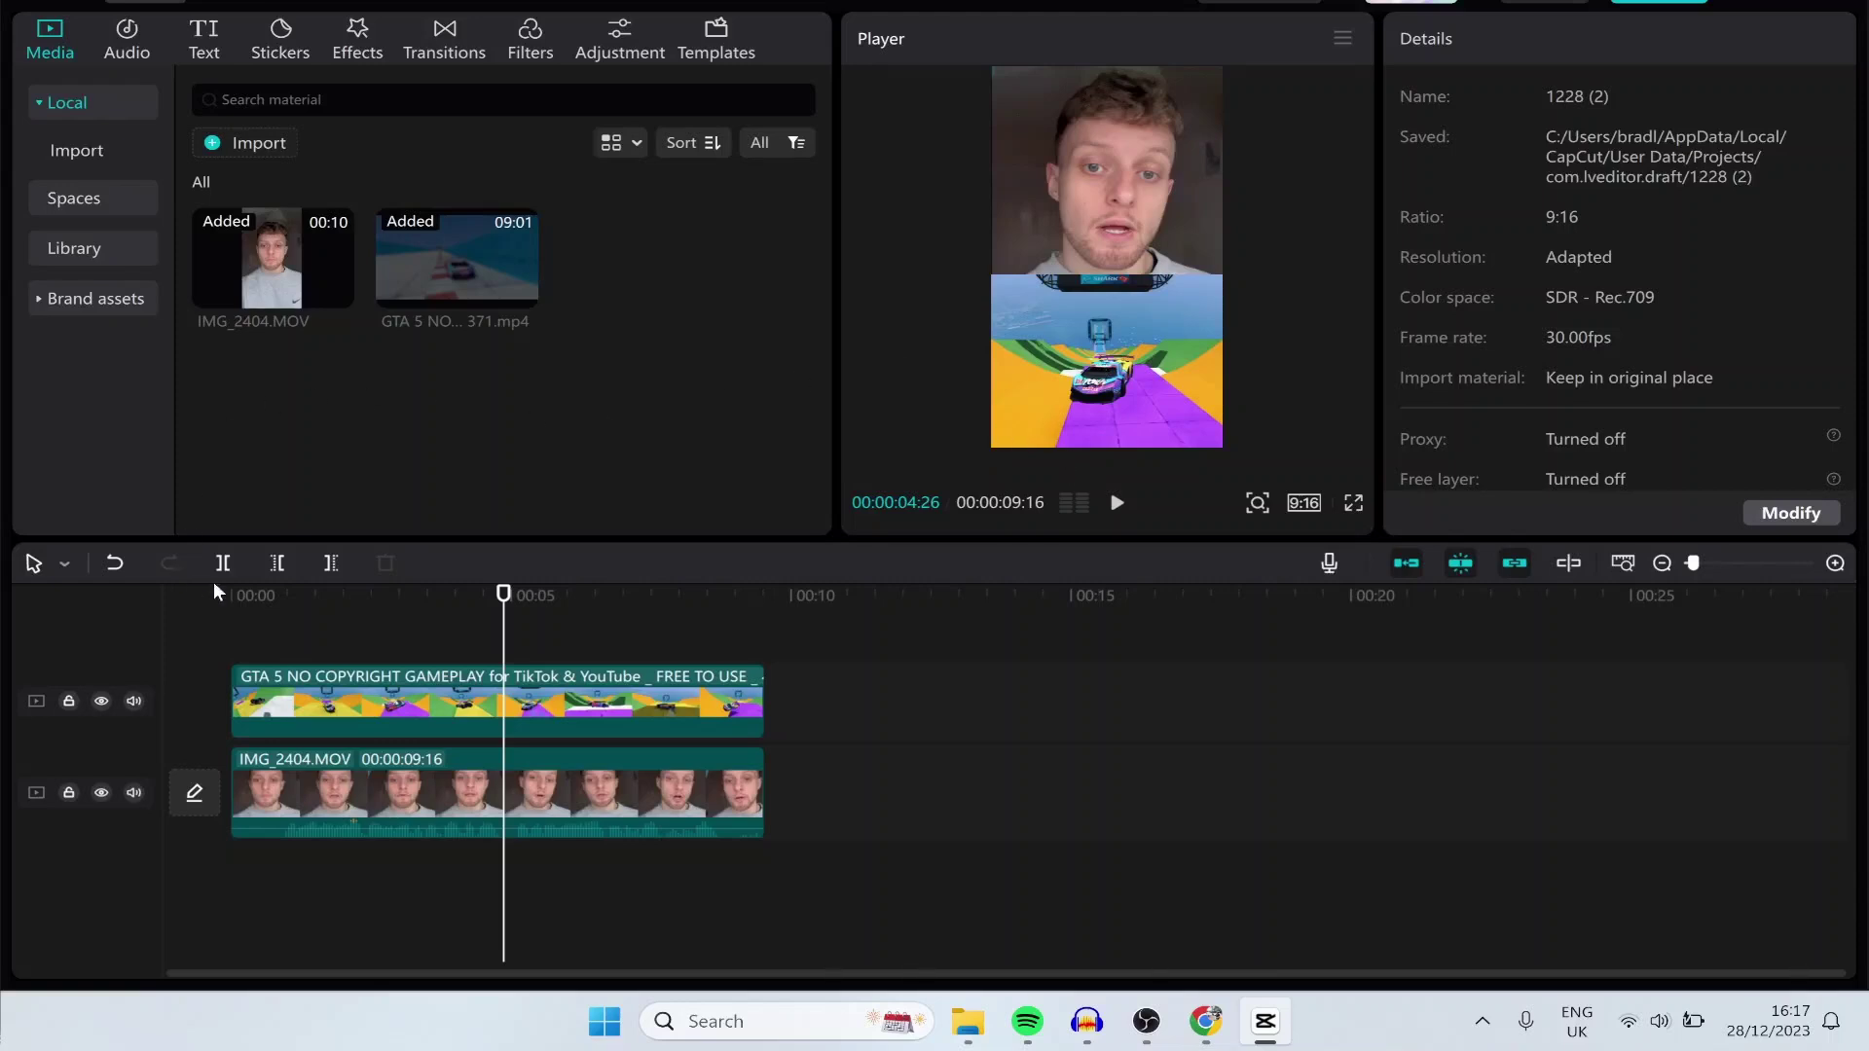
- Create English auto captions from the speech and nudge the caption box slightly higher
{"action": "left_click", "coordinate": [207, 41]}
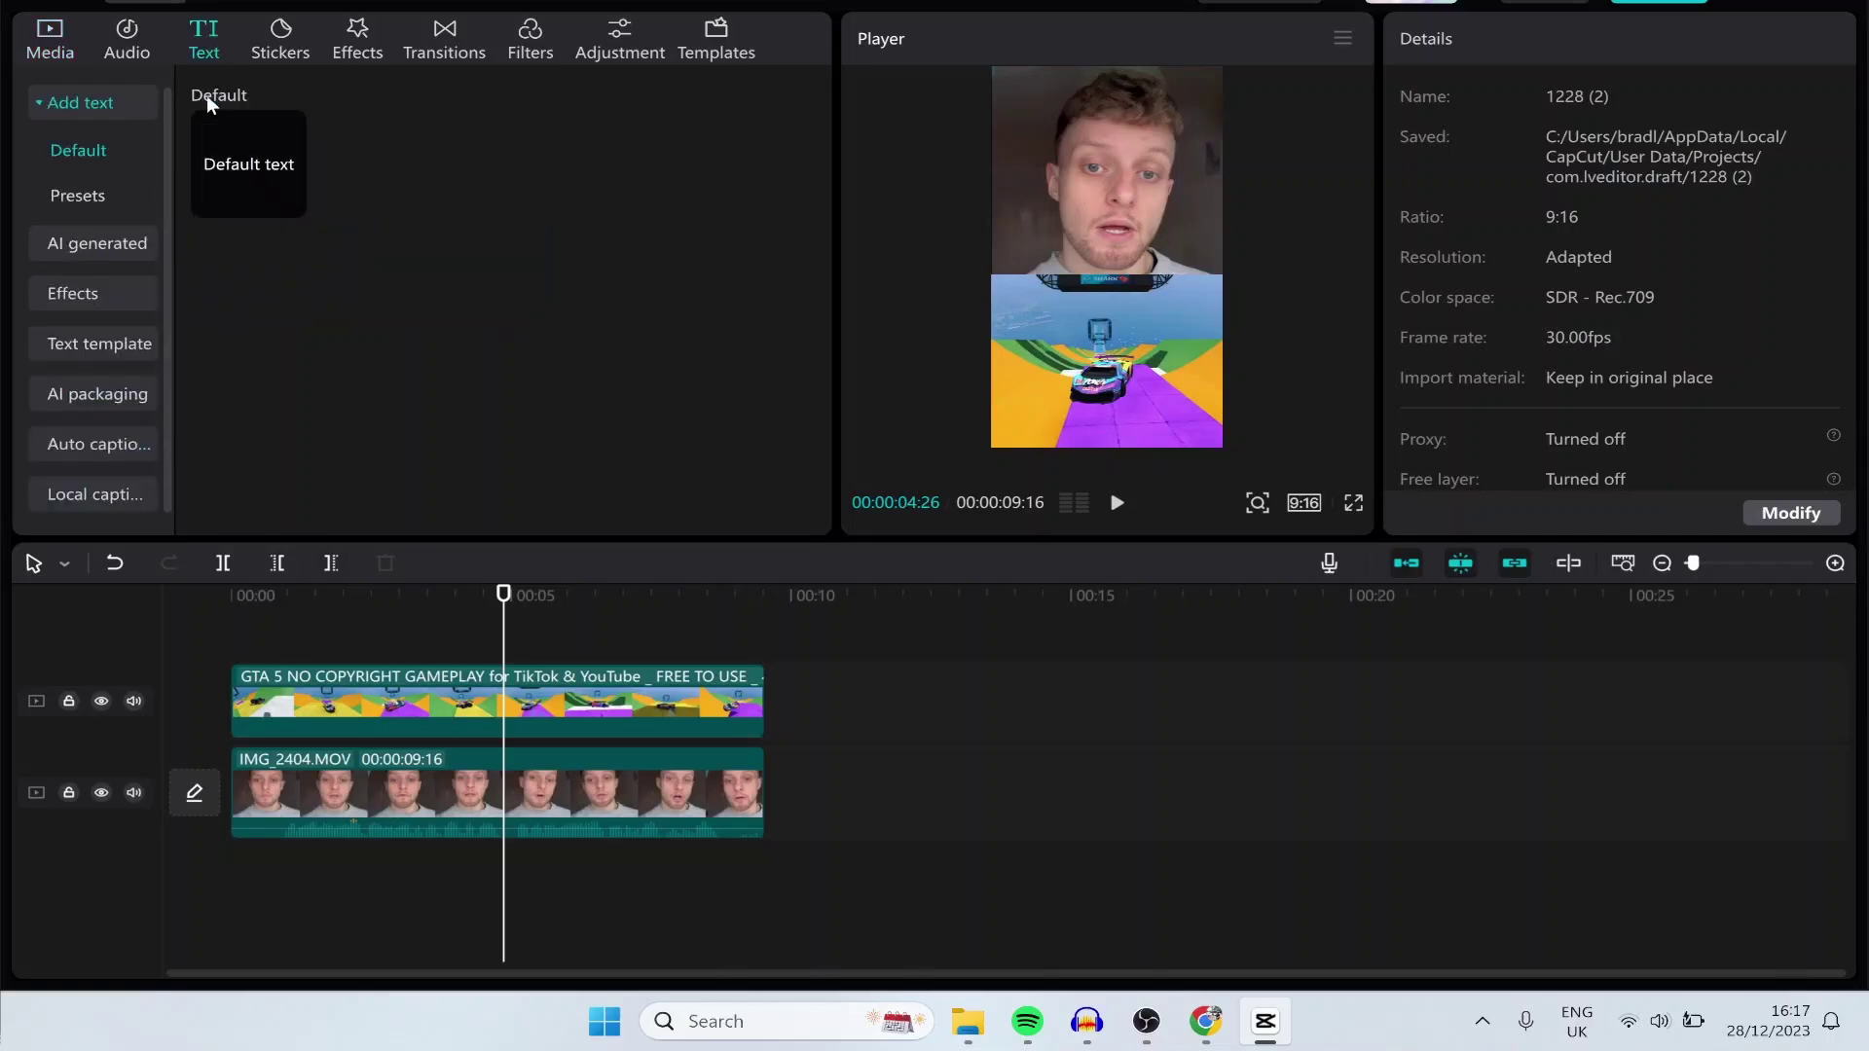
{"action": "left_click", "coordinate": [105, 433]}
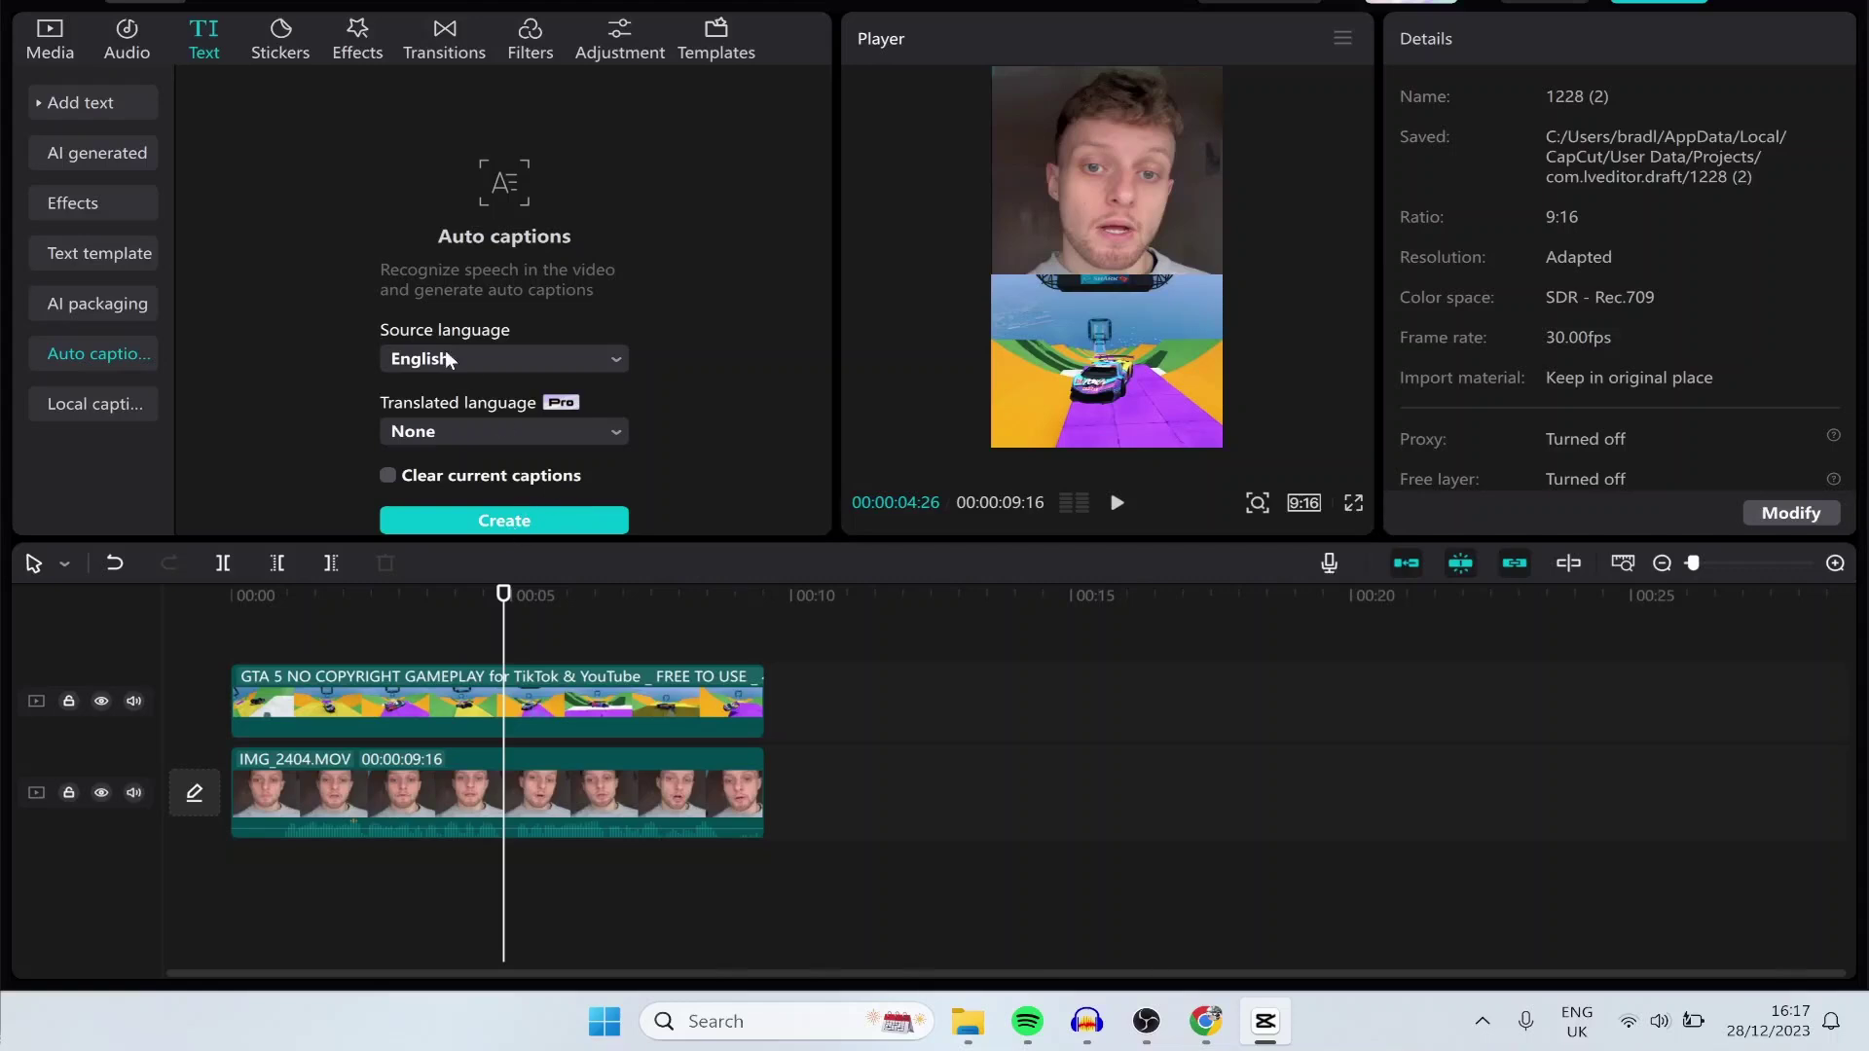
{"action": "left_click", "coordinate": [495, 518]}
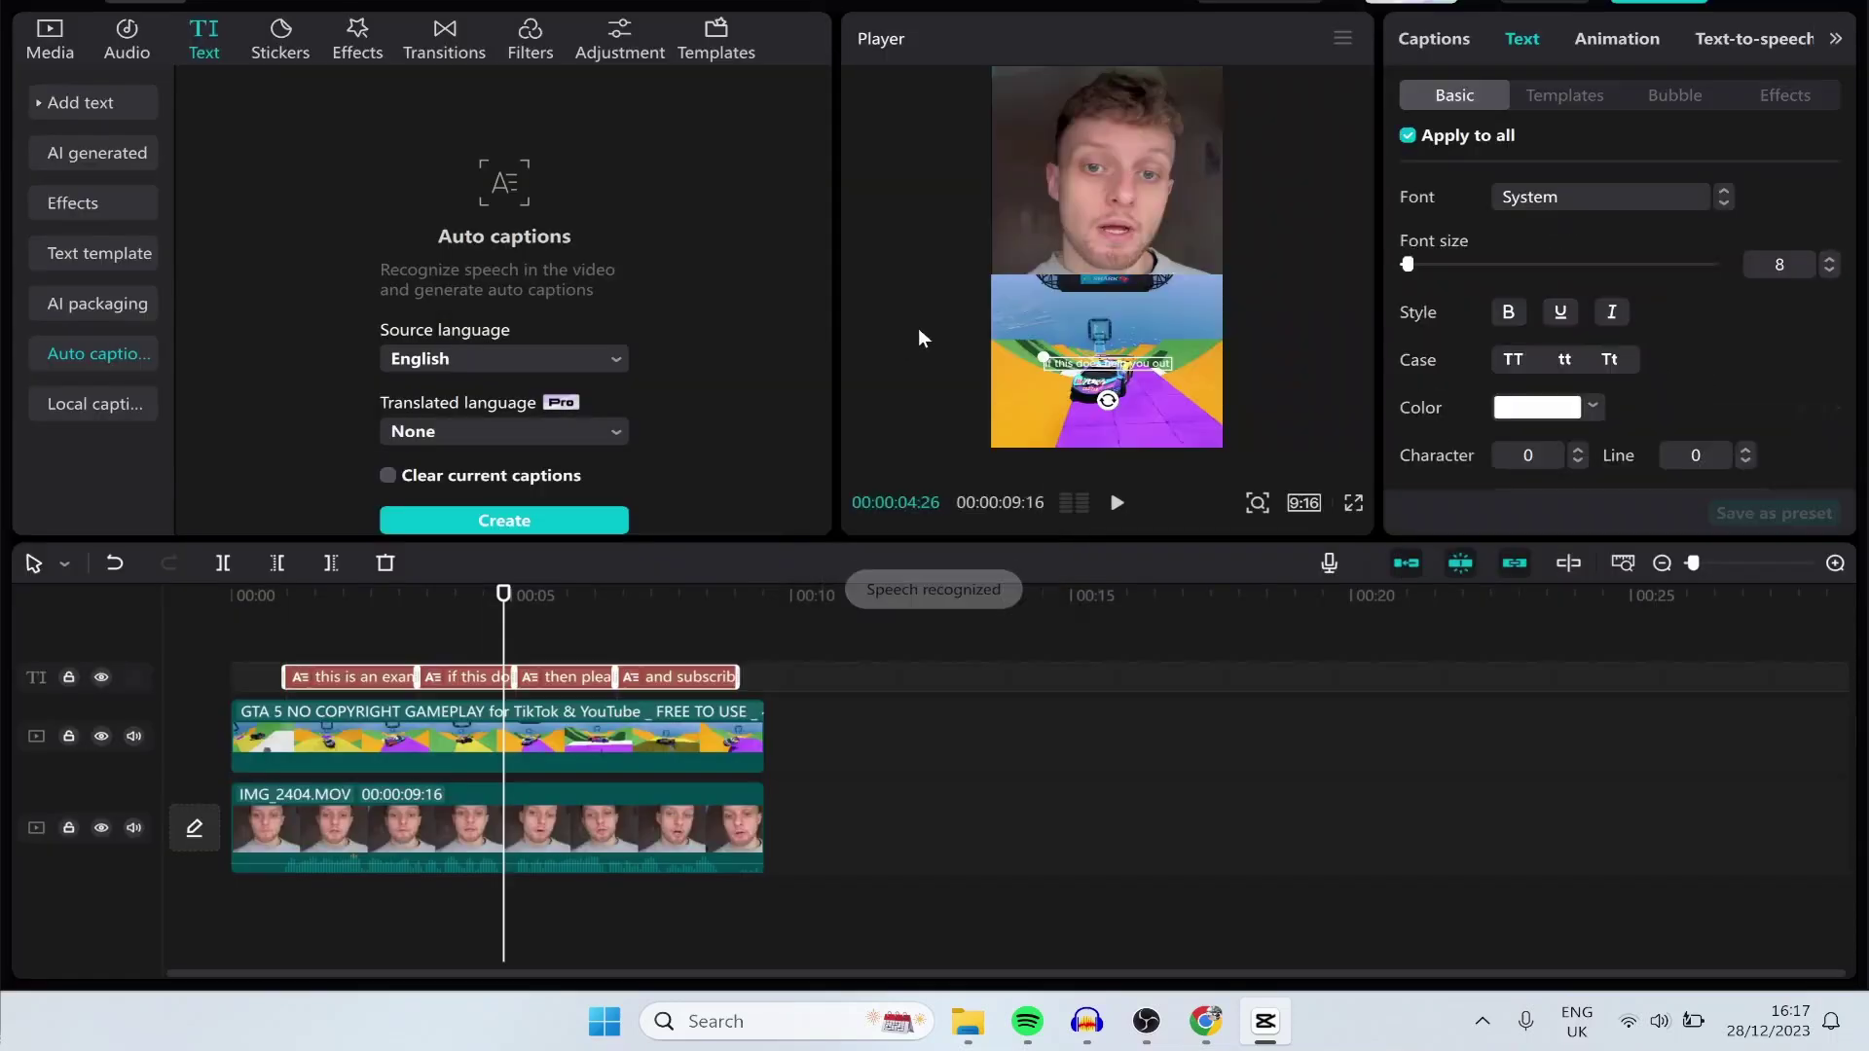
{"action": "left_click_drag", "start_coordinate": [1095, 368], "coordinate": [1097, 338]}
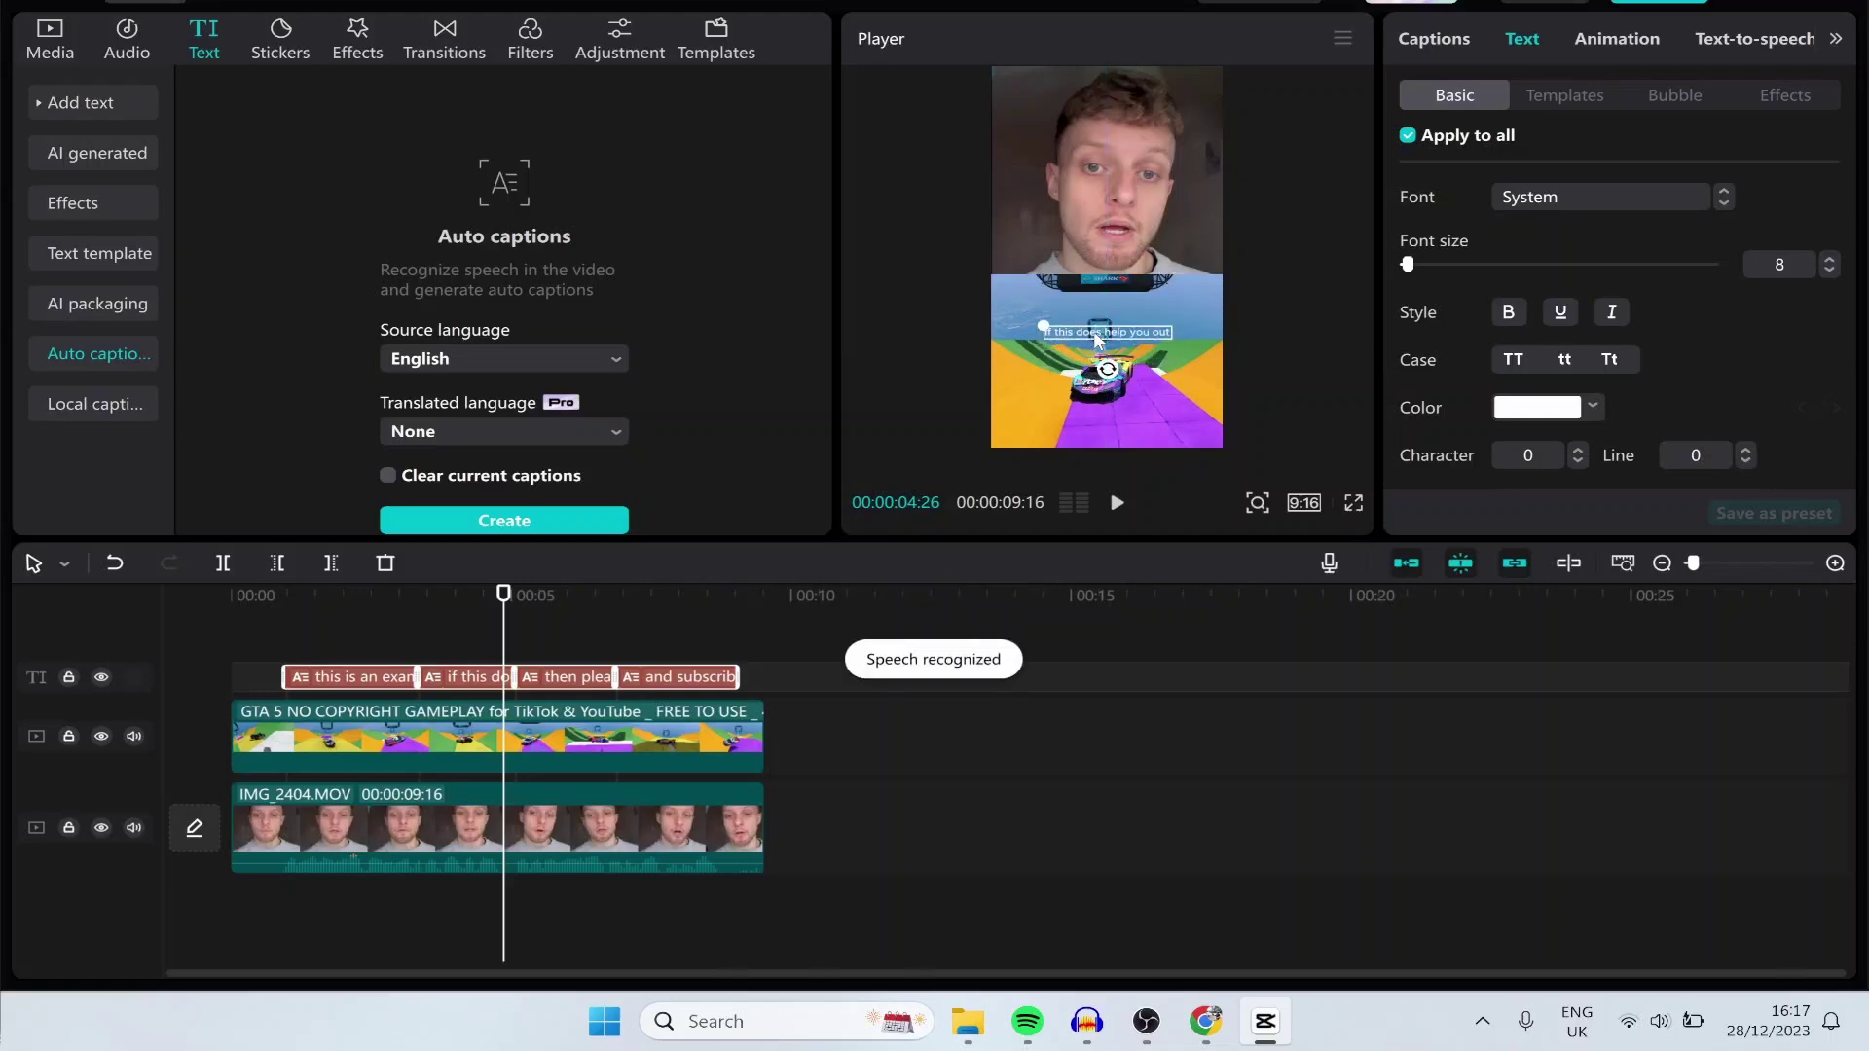
- Raise every caption's font size from 8 to 14 with Apply to all enabled
{"action": "left_click", "coordinate": [363, 676]}
{"action": "left_click", "coordinate": [359, 633]}
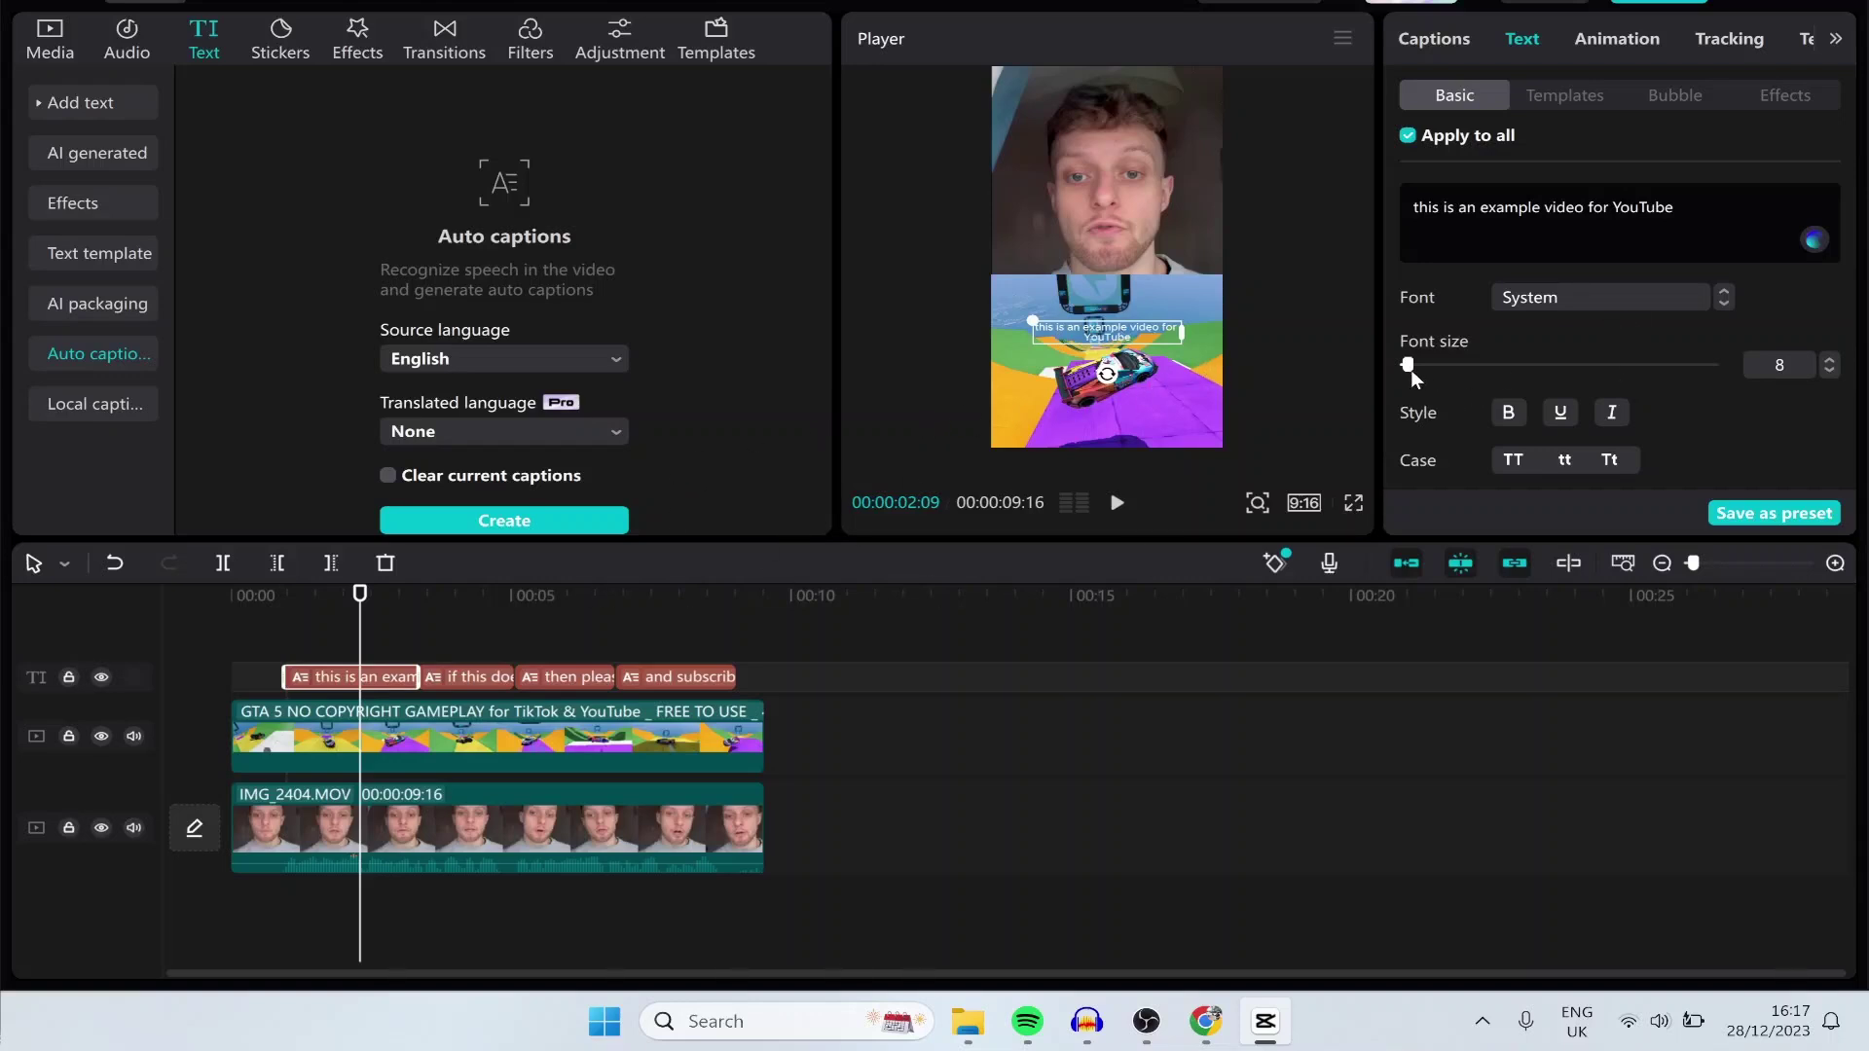
{"action": "left_click_drag", "start_coordinate": [1422, 356], "coordinate": [1413, 364]}
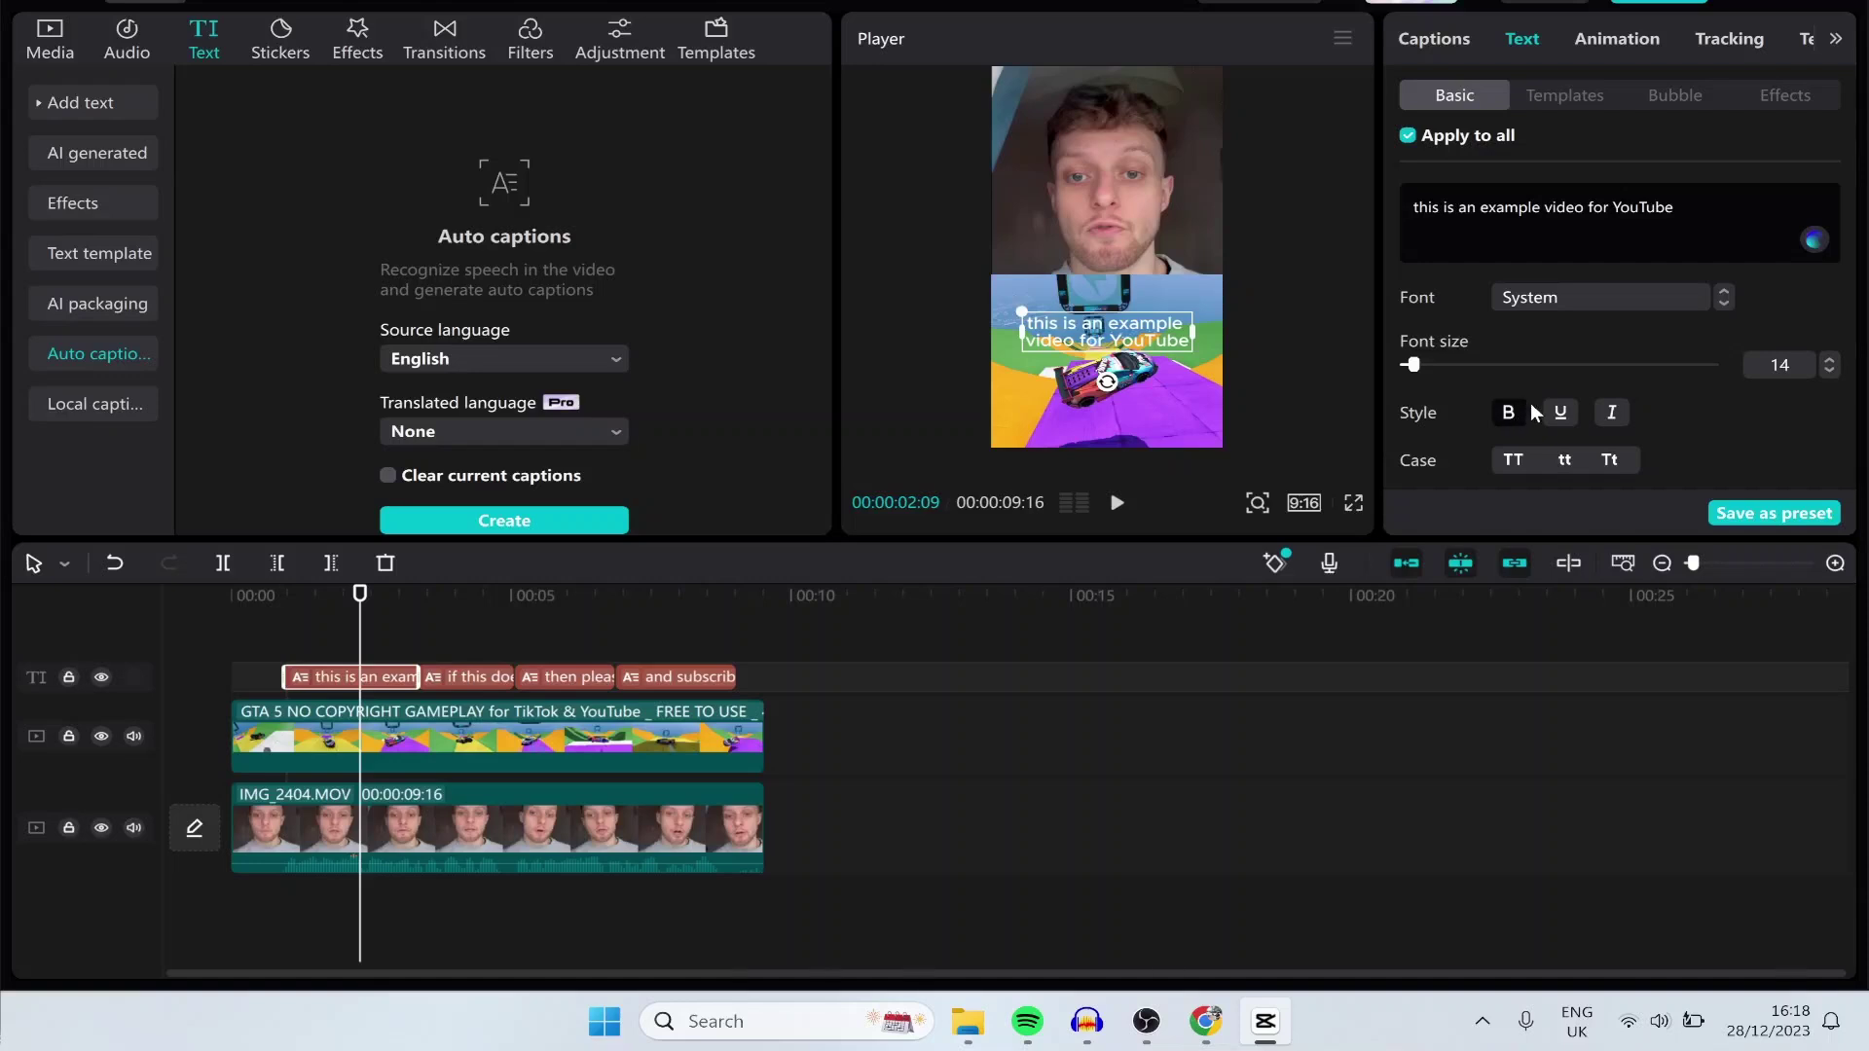
{"action": "scroll", "coordinate": [1655, 340], "scroll_direction": "down", "scroll_amount": 5}
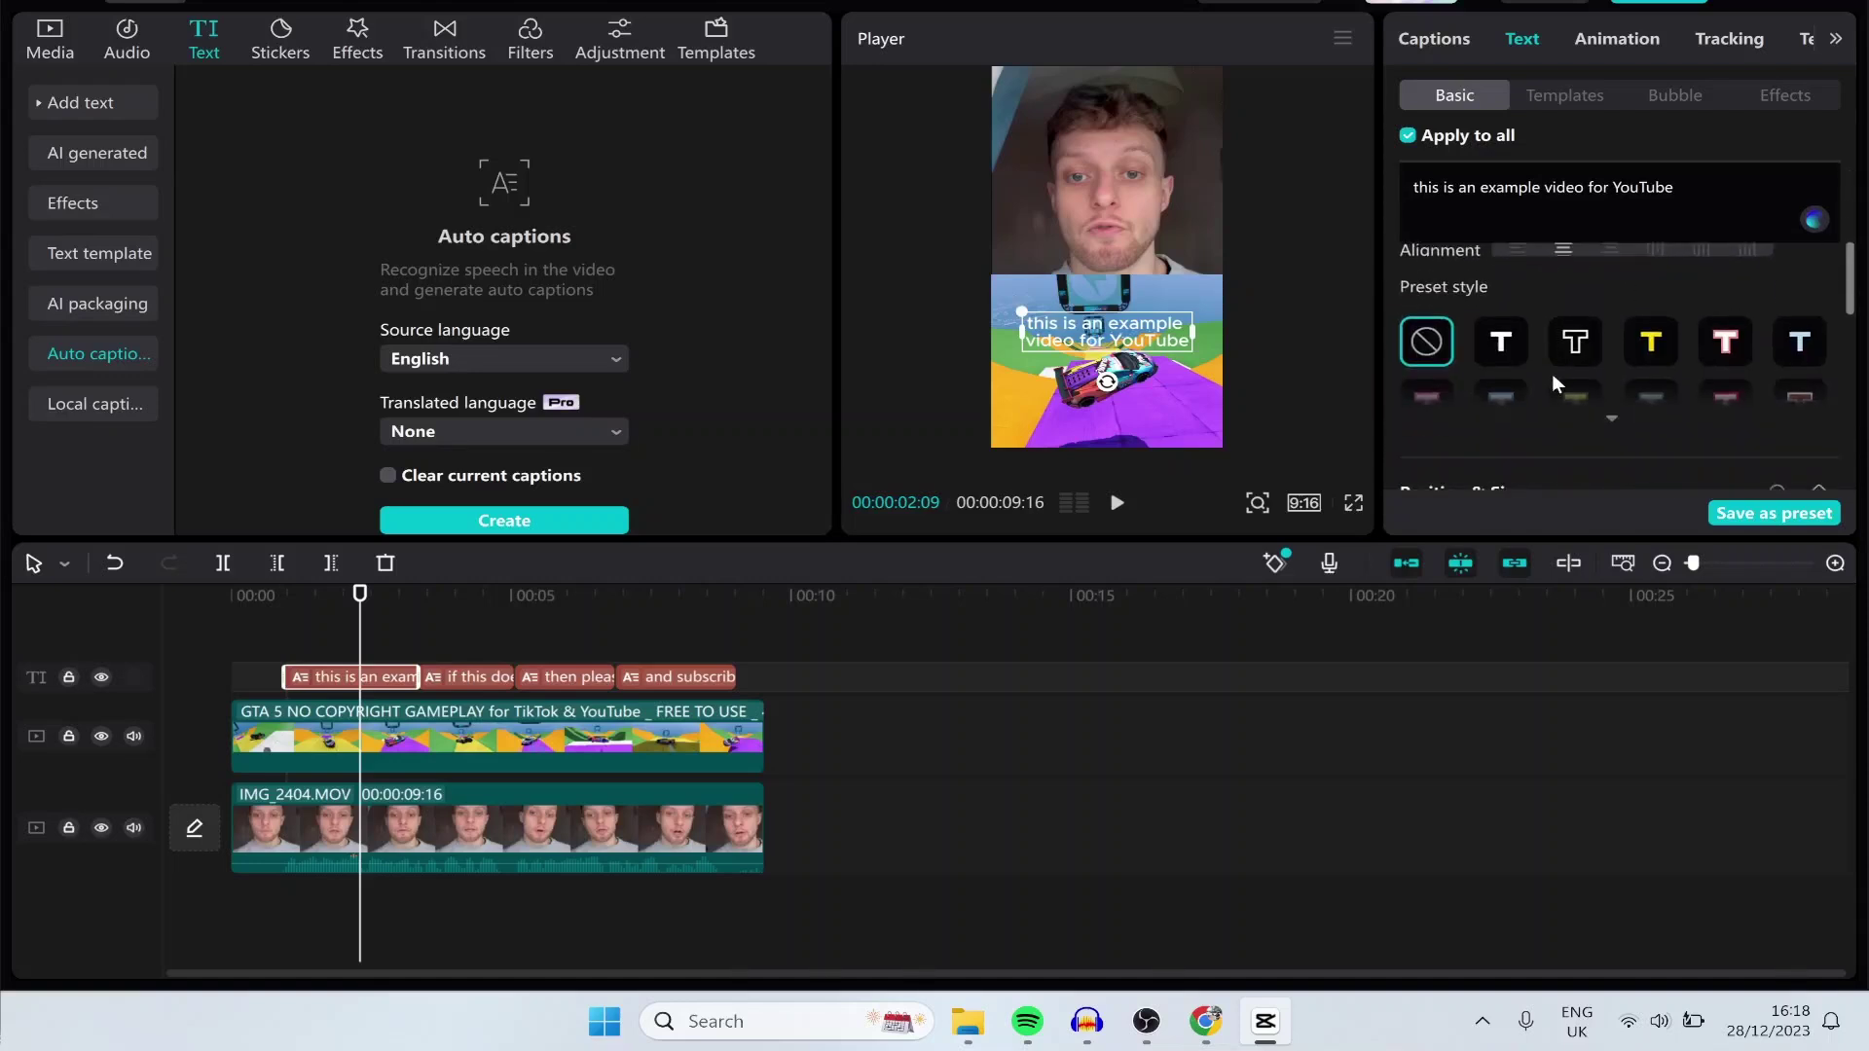
- Apply the black-on-white-box caption preset with 67% rounded background corners
{"action": "left_click", "coordinate": [1612, 418]}
{"action": "scroll", "coordinate": [1656, 389], "scroll_direction": "down", "scroll_amount": 2}
{"action": "left_click", "coordinate": [1655, 389]}
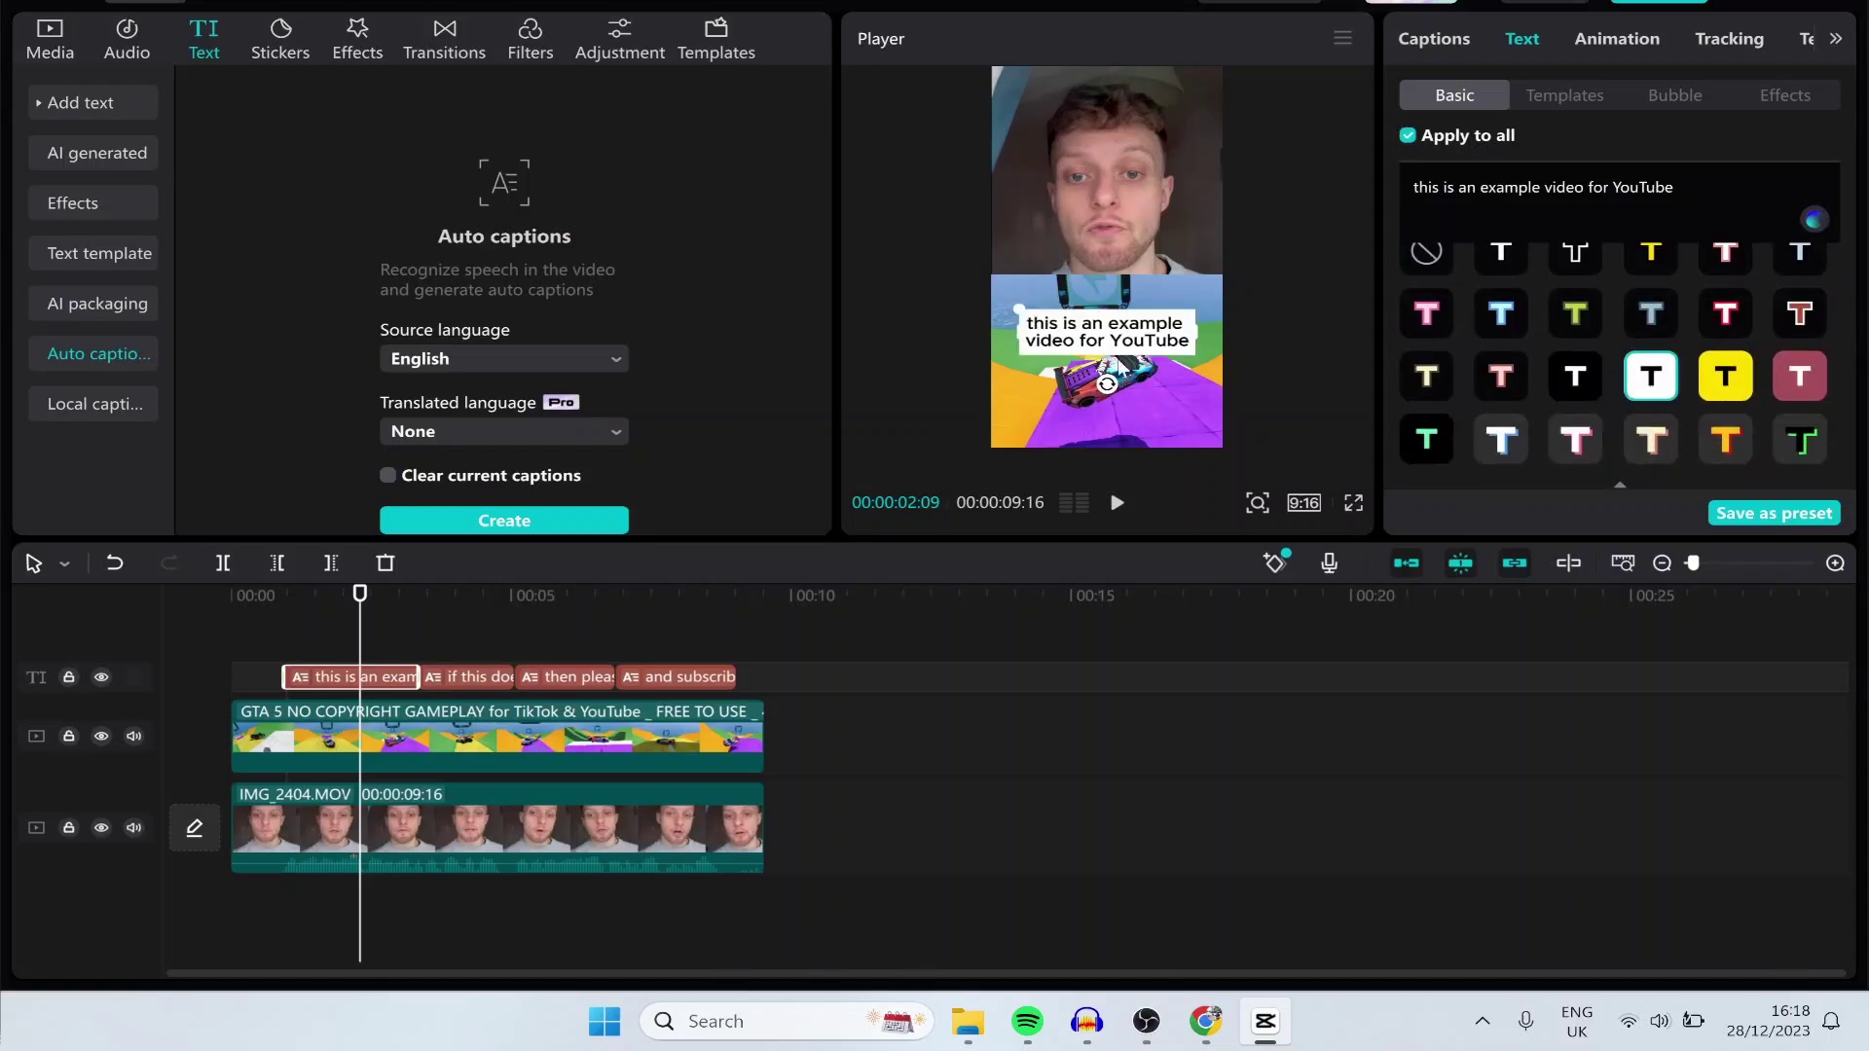
{"action": "scroll", "coordinate": [1649, 329], "scroll_direction": "down", "scroll_amount": 5}
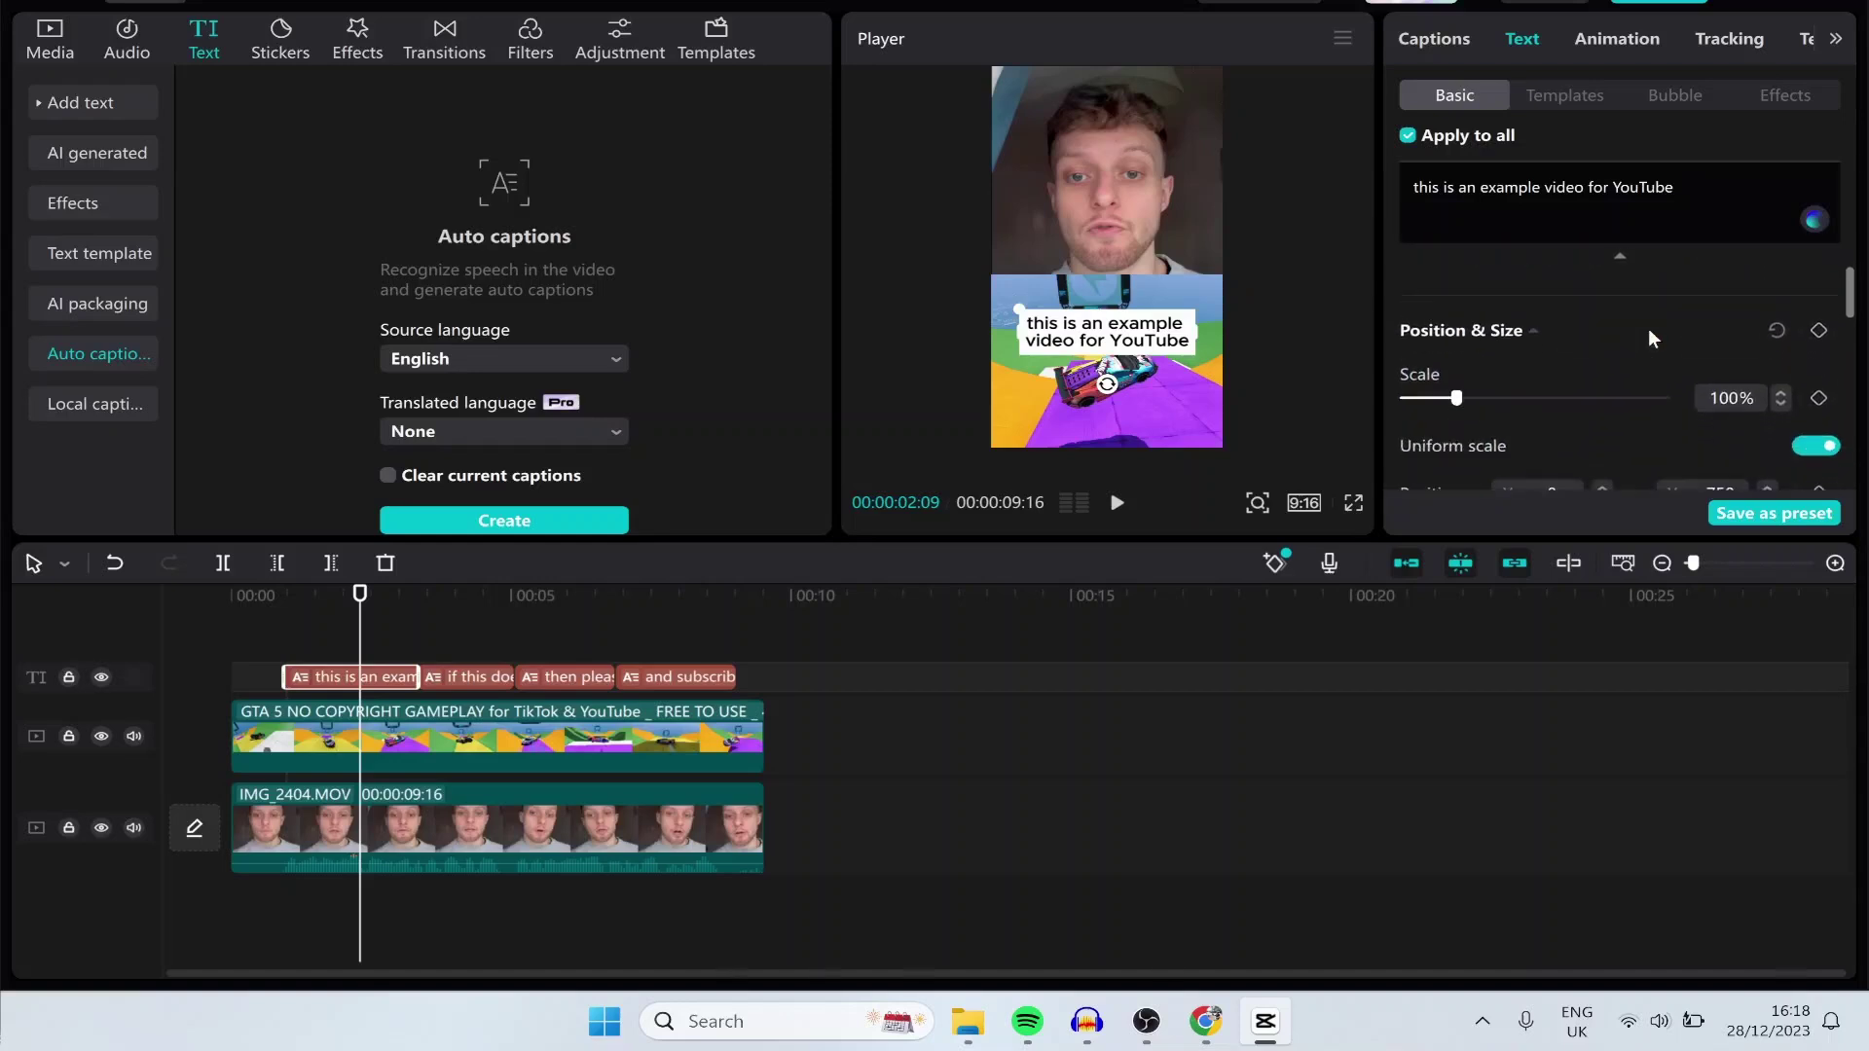
{"action": "scroll", "coordinate": [1649, 329], "scroll_direction": "down", "scroll_amount": 6}
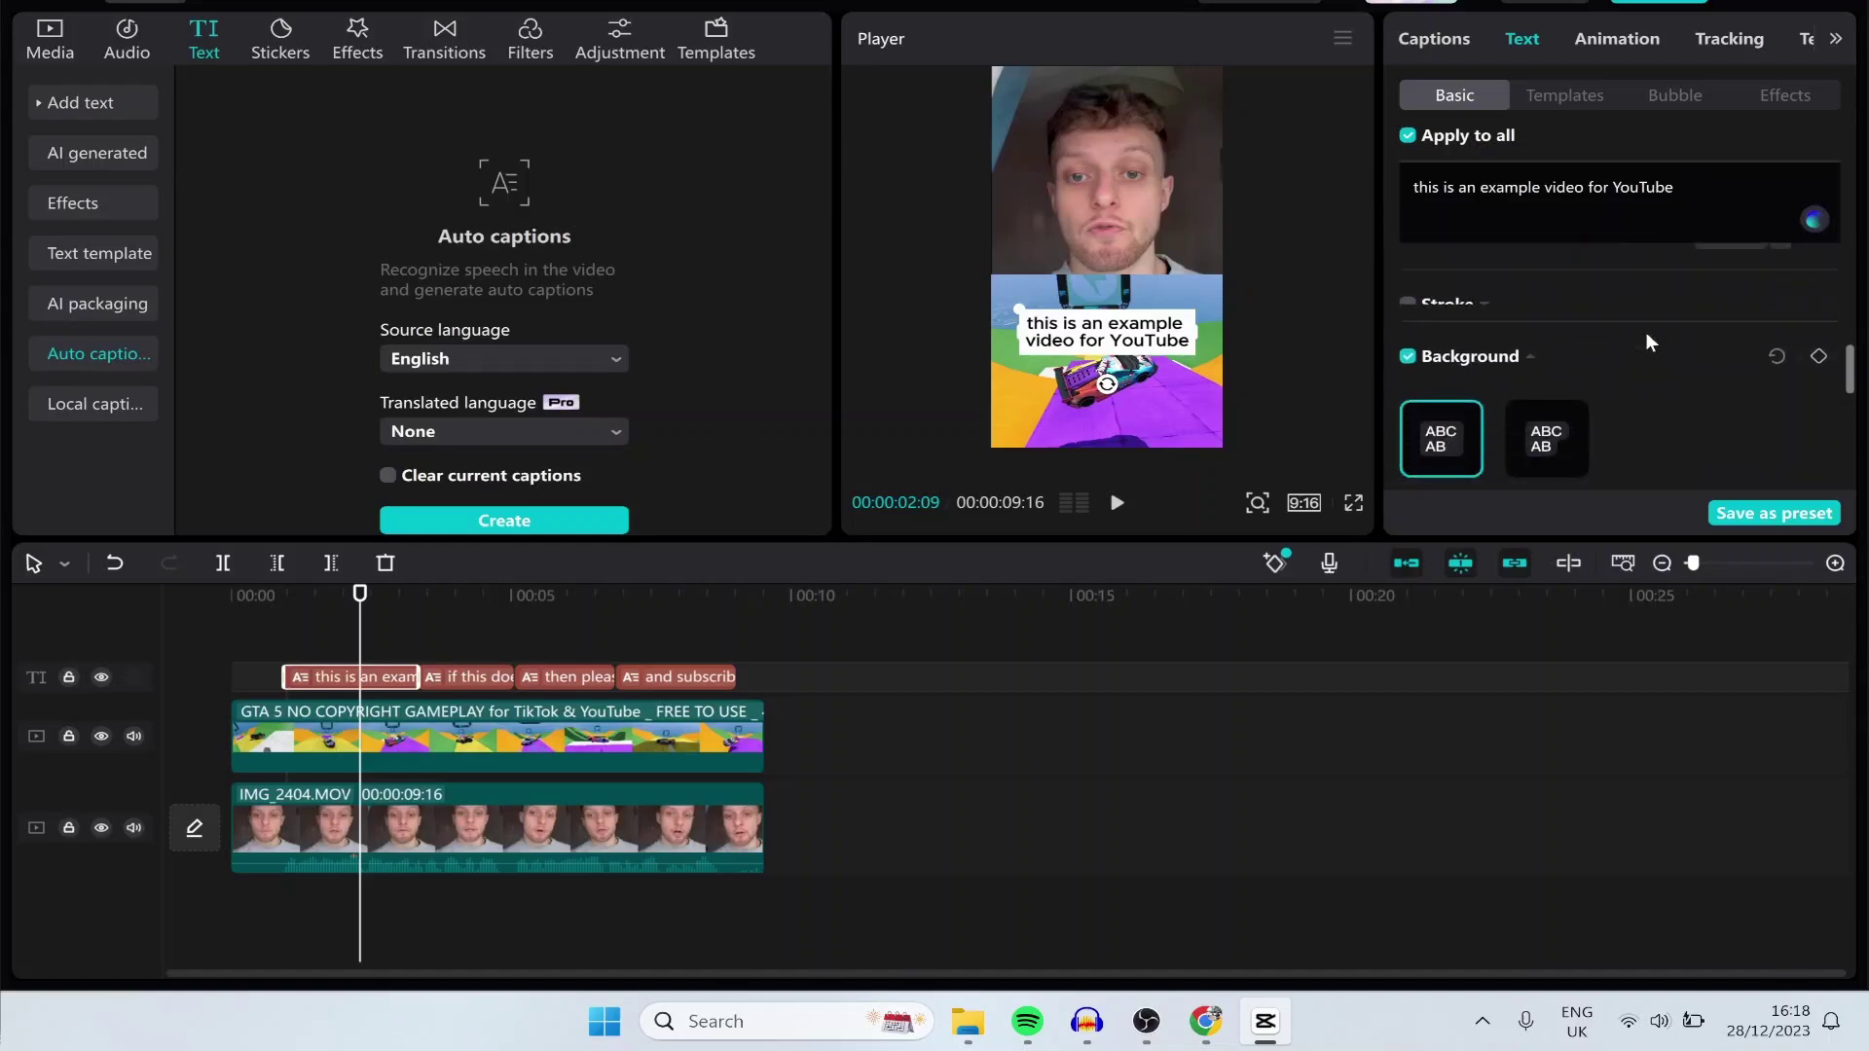
{"action": "scroll", "coordinate": [1645, 329], "scroll_direction": "down", "scroll_amount": 1}
{"action": "left_click_drag", "start_coordinate": [1405, 409], "coordinate": [1592, 412]}
- Move the captions up slightly onto the seam between face and gameplay
{"action": "left_click", "coordinate": [1185, 380]}
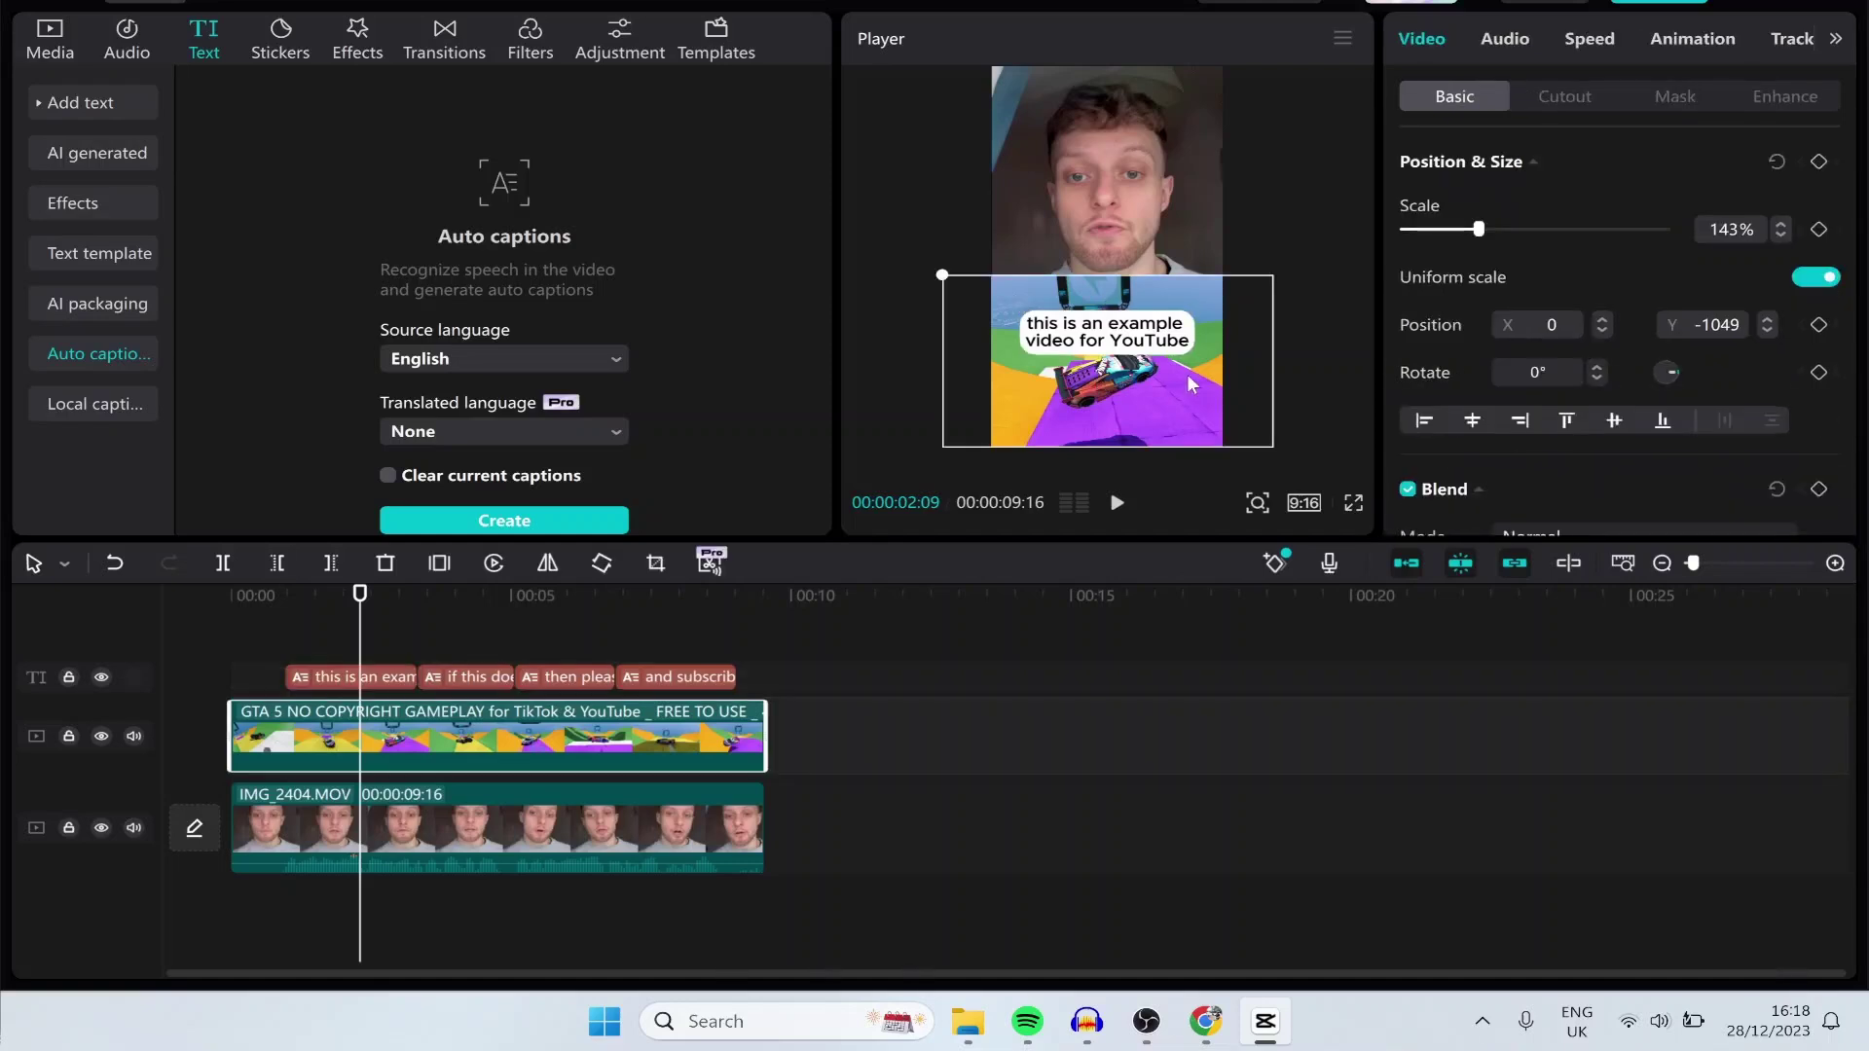
{"action": "left_click", "coordinate": [1157, 353]}
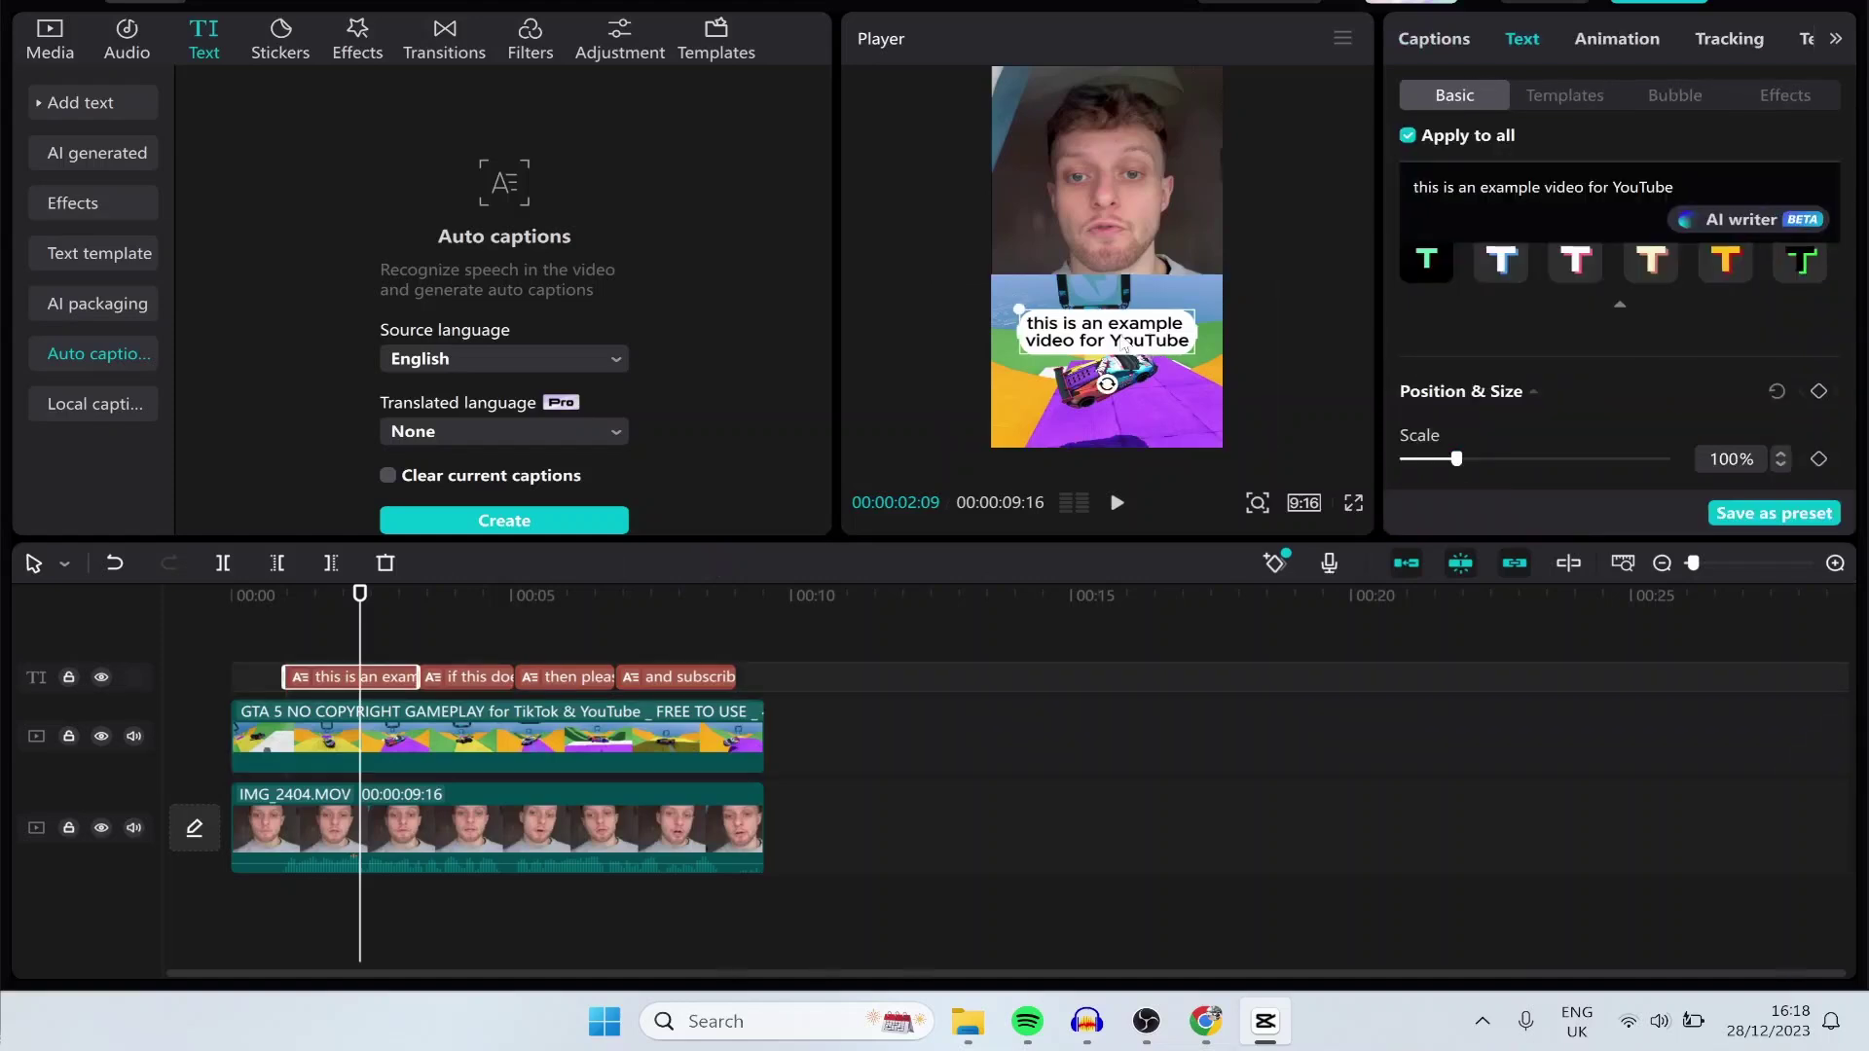
{"action": "left_click_drag", "start_coordinate": [1069, 346], "coordinate": [1083, 313]}
{"action": "scroll", "coordinate": [1592, 389], "scroll_direction": "down", "scroll_amount": 10}
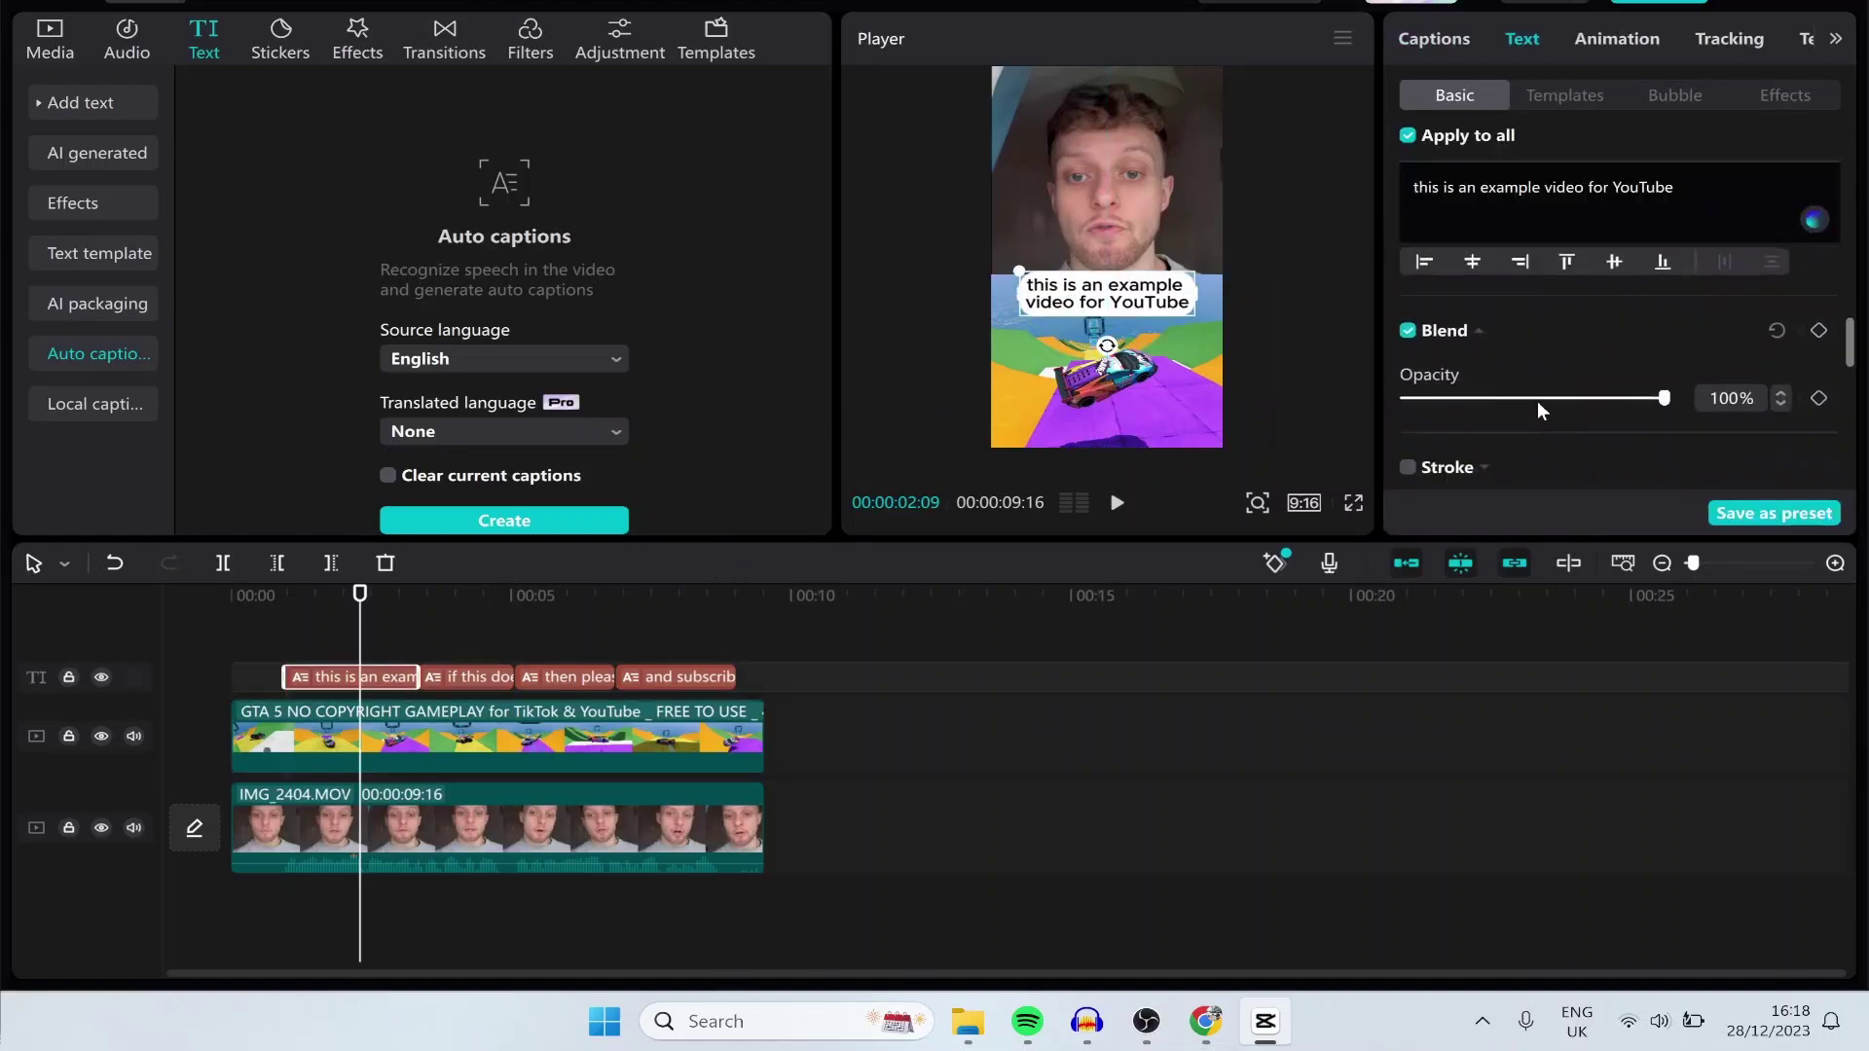
{"action": "scroll", "coordinate": [1513, 355], "scroll_direction": "down", "scroll_amount": 5}
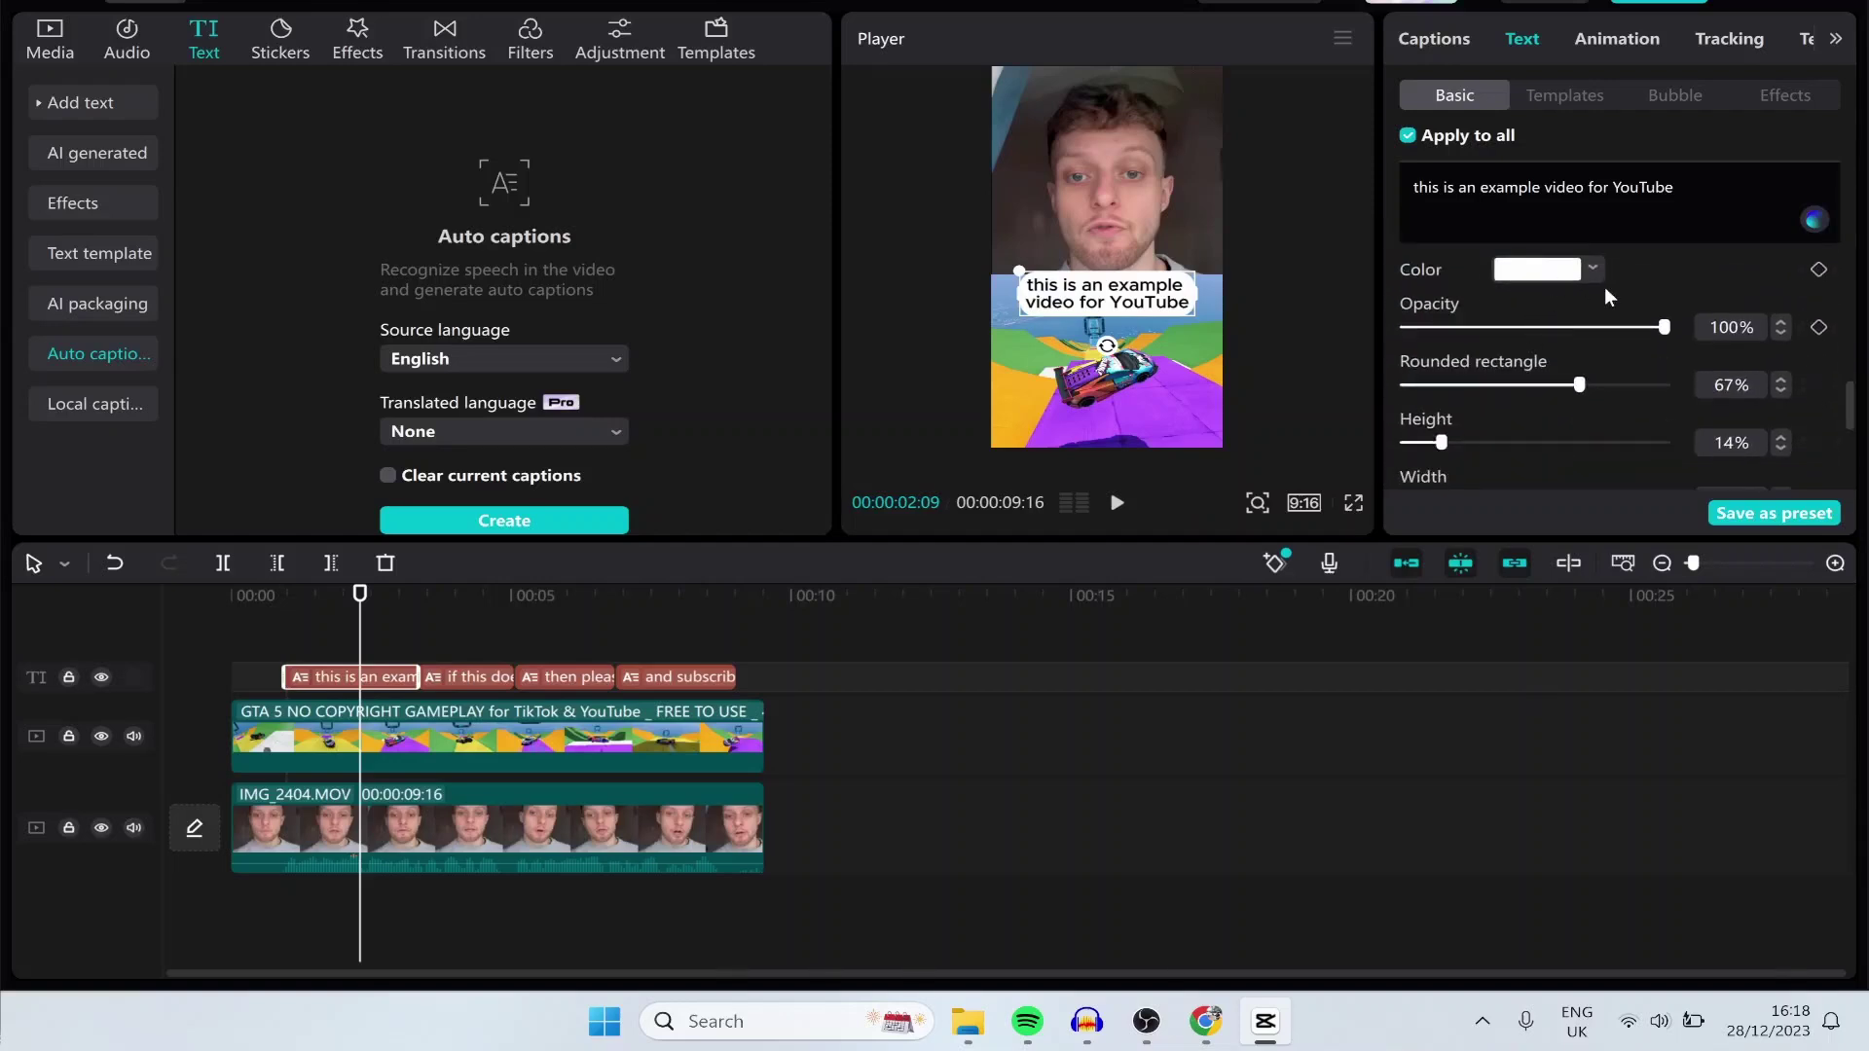
{"action": "scroll", "coordinate": [1436, 346], "scroll_direction": "down", "scroll_amount": 4}
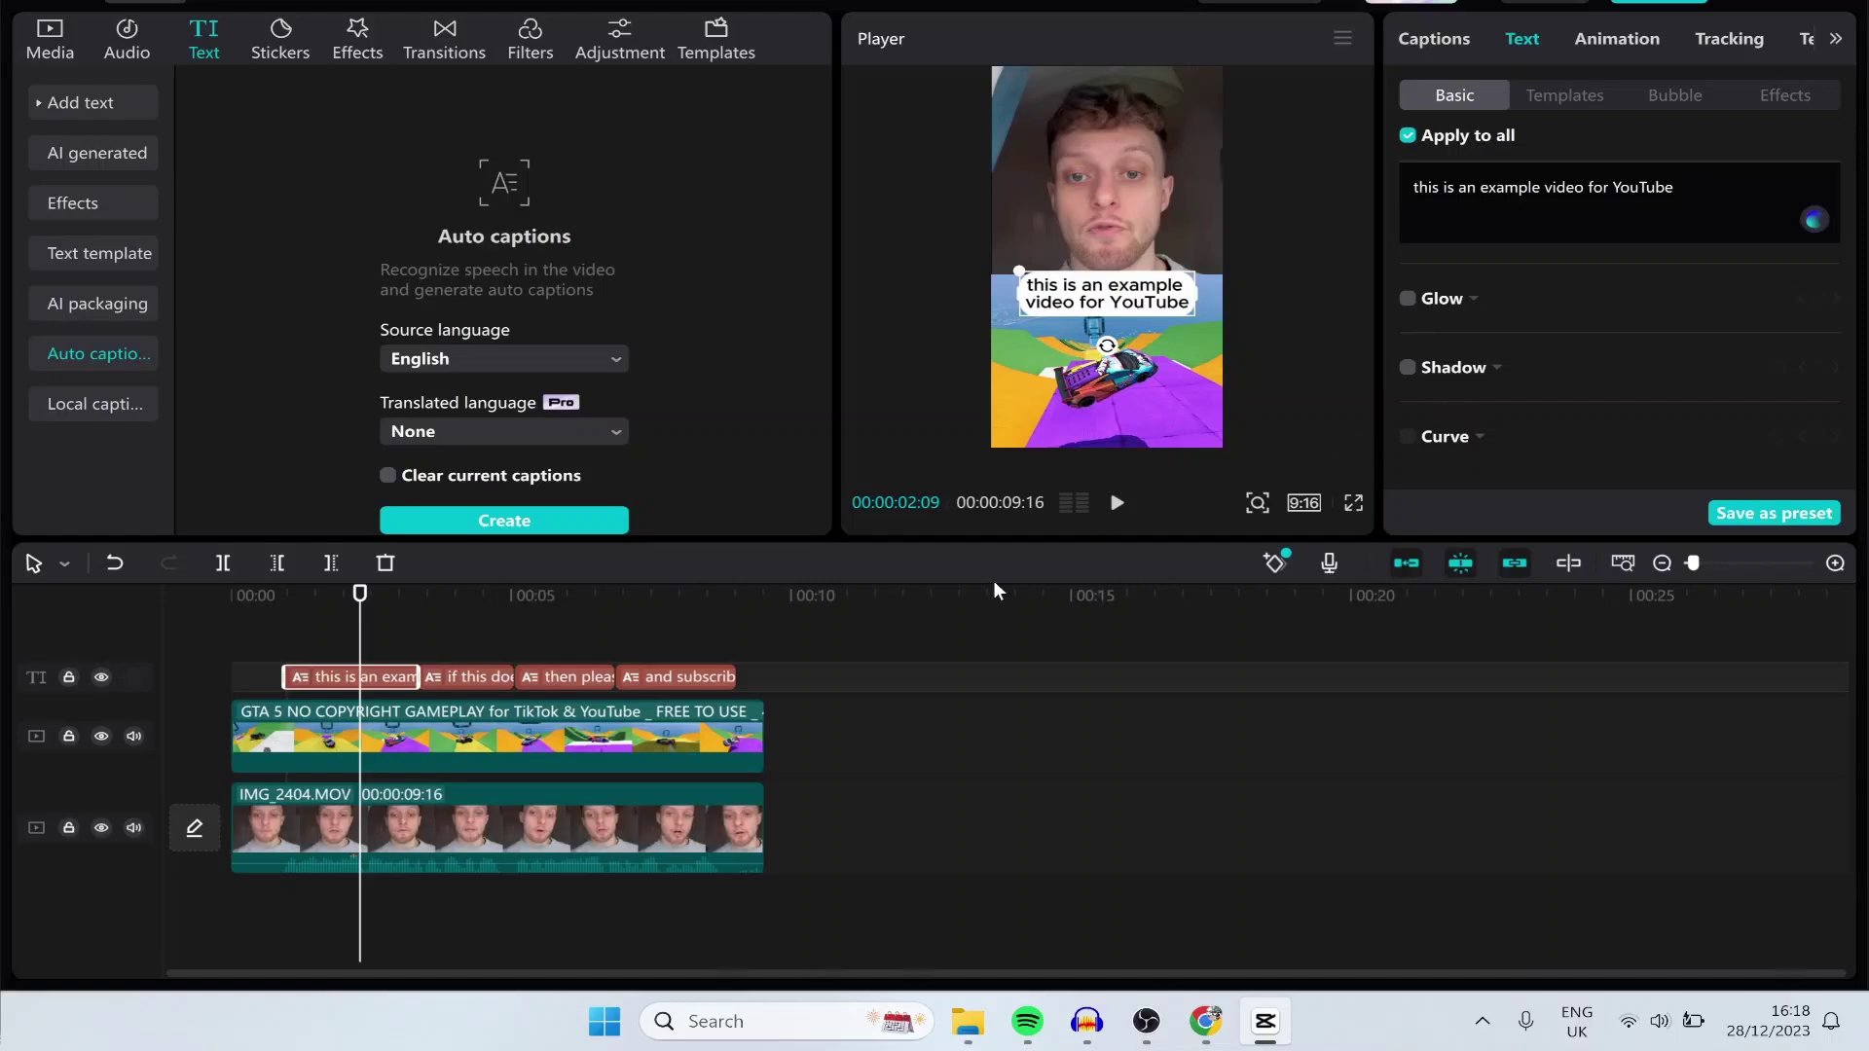
{"action": "left_click", "coordinate": [451, 596]}
{"action": "left_click", "coordinate": [571, 619]}
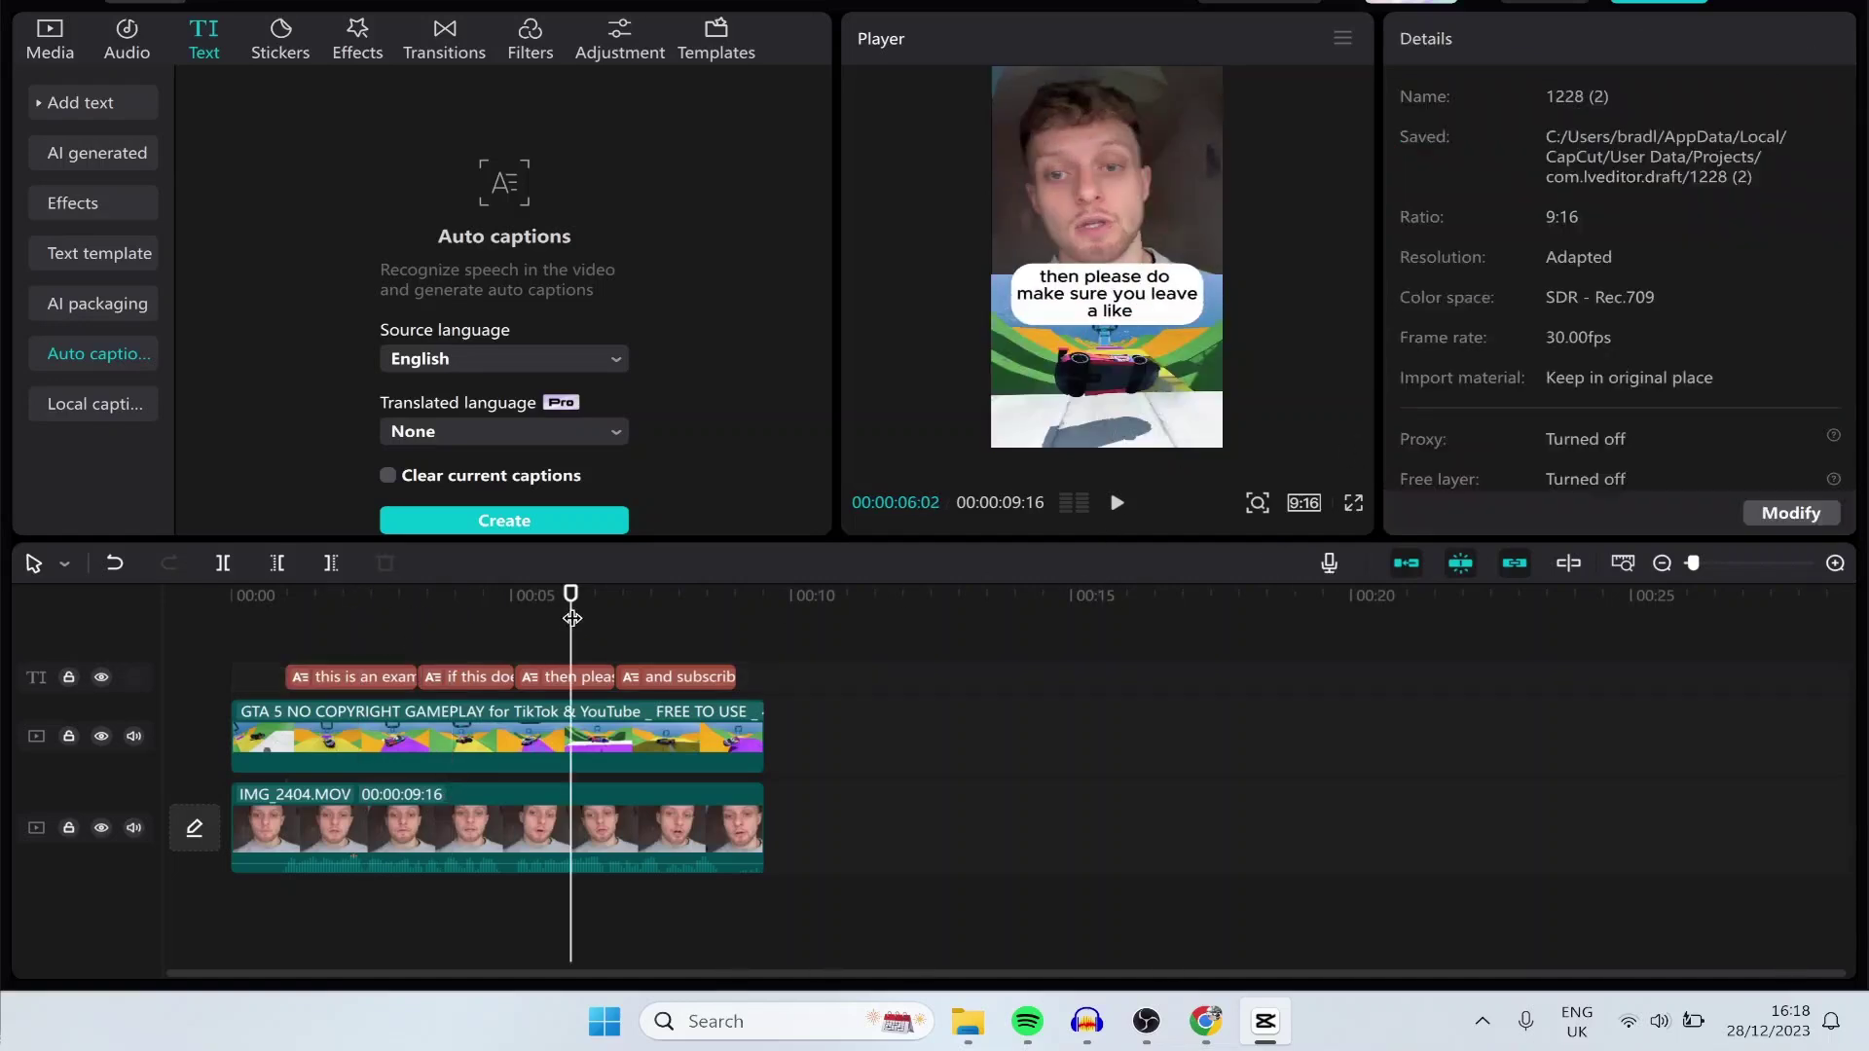
{"action": "left_click", "coordinate": [666, 623]}
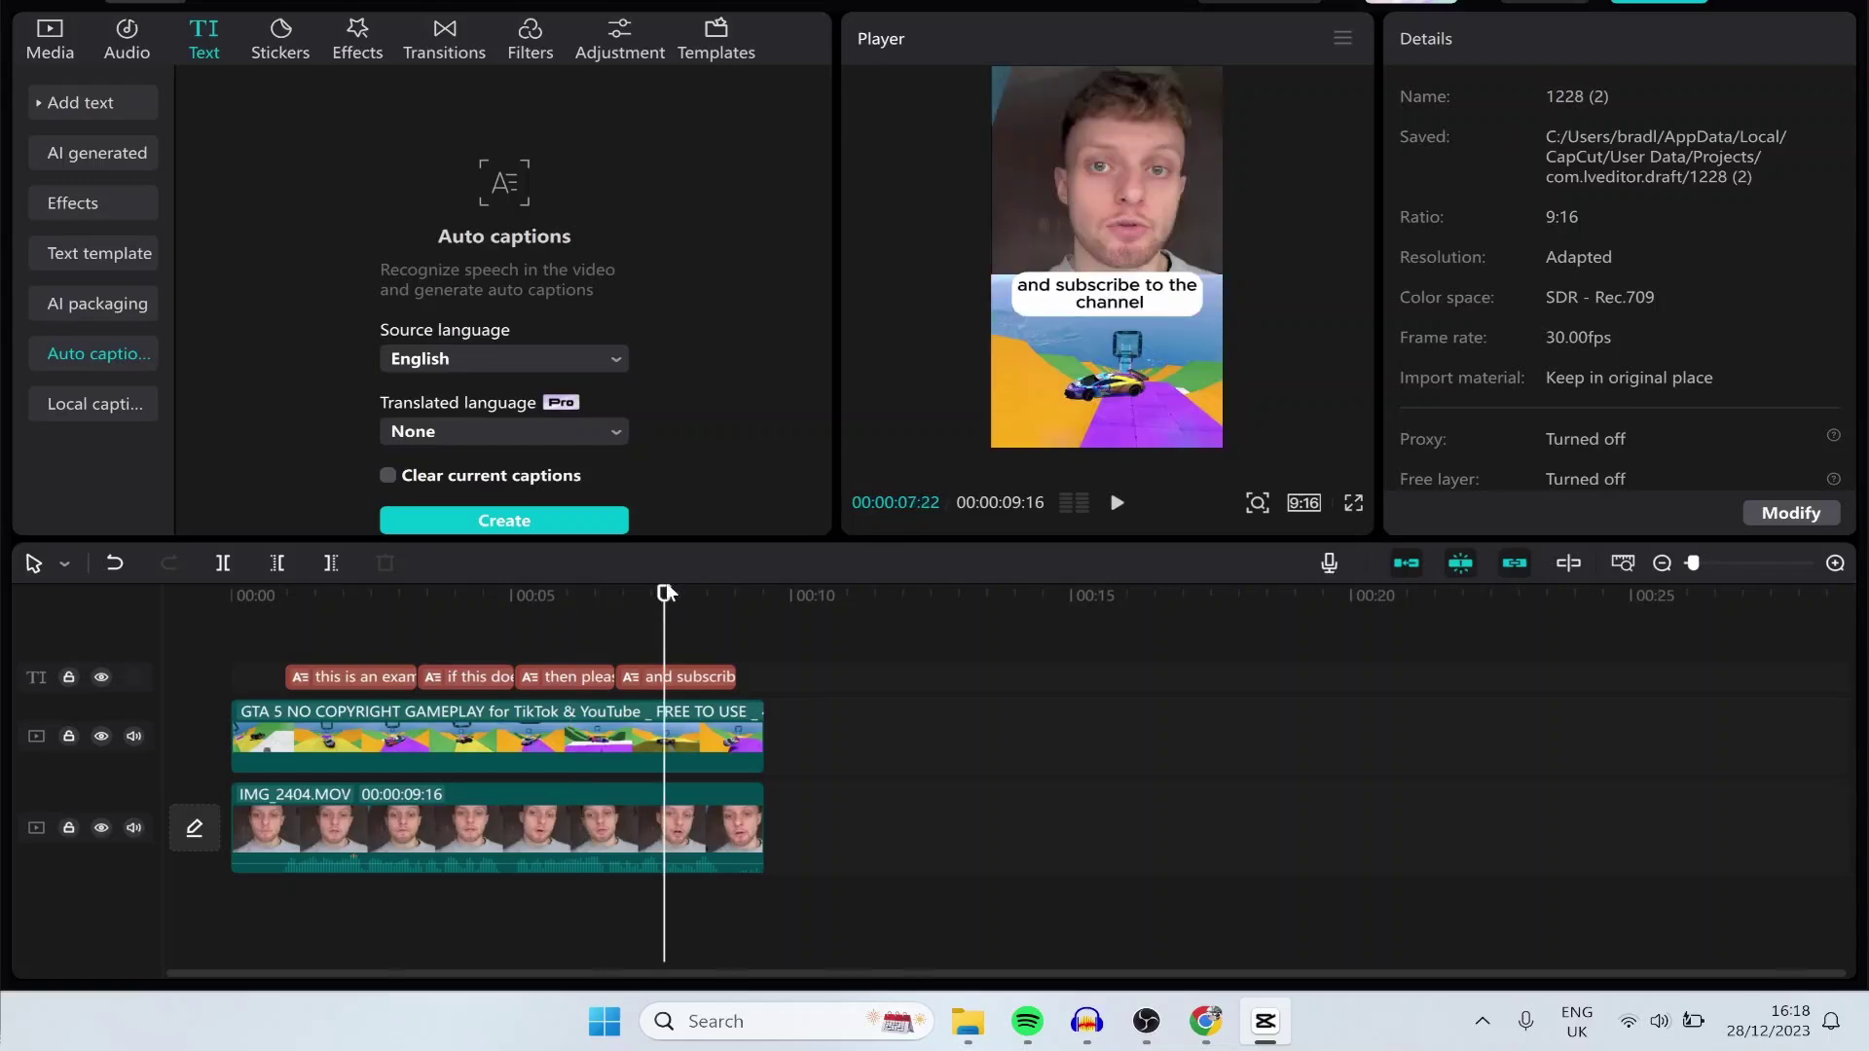
{"action": "left_click_drag", "start_coordinate": [666, 584], "coordinate": [634, 585]}
{"action": "left_click", "coordinate": [210, 582]}
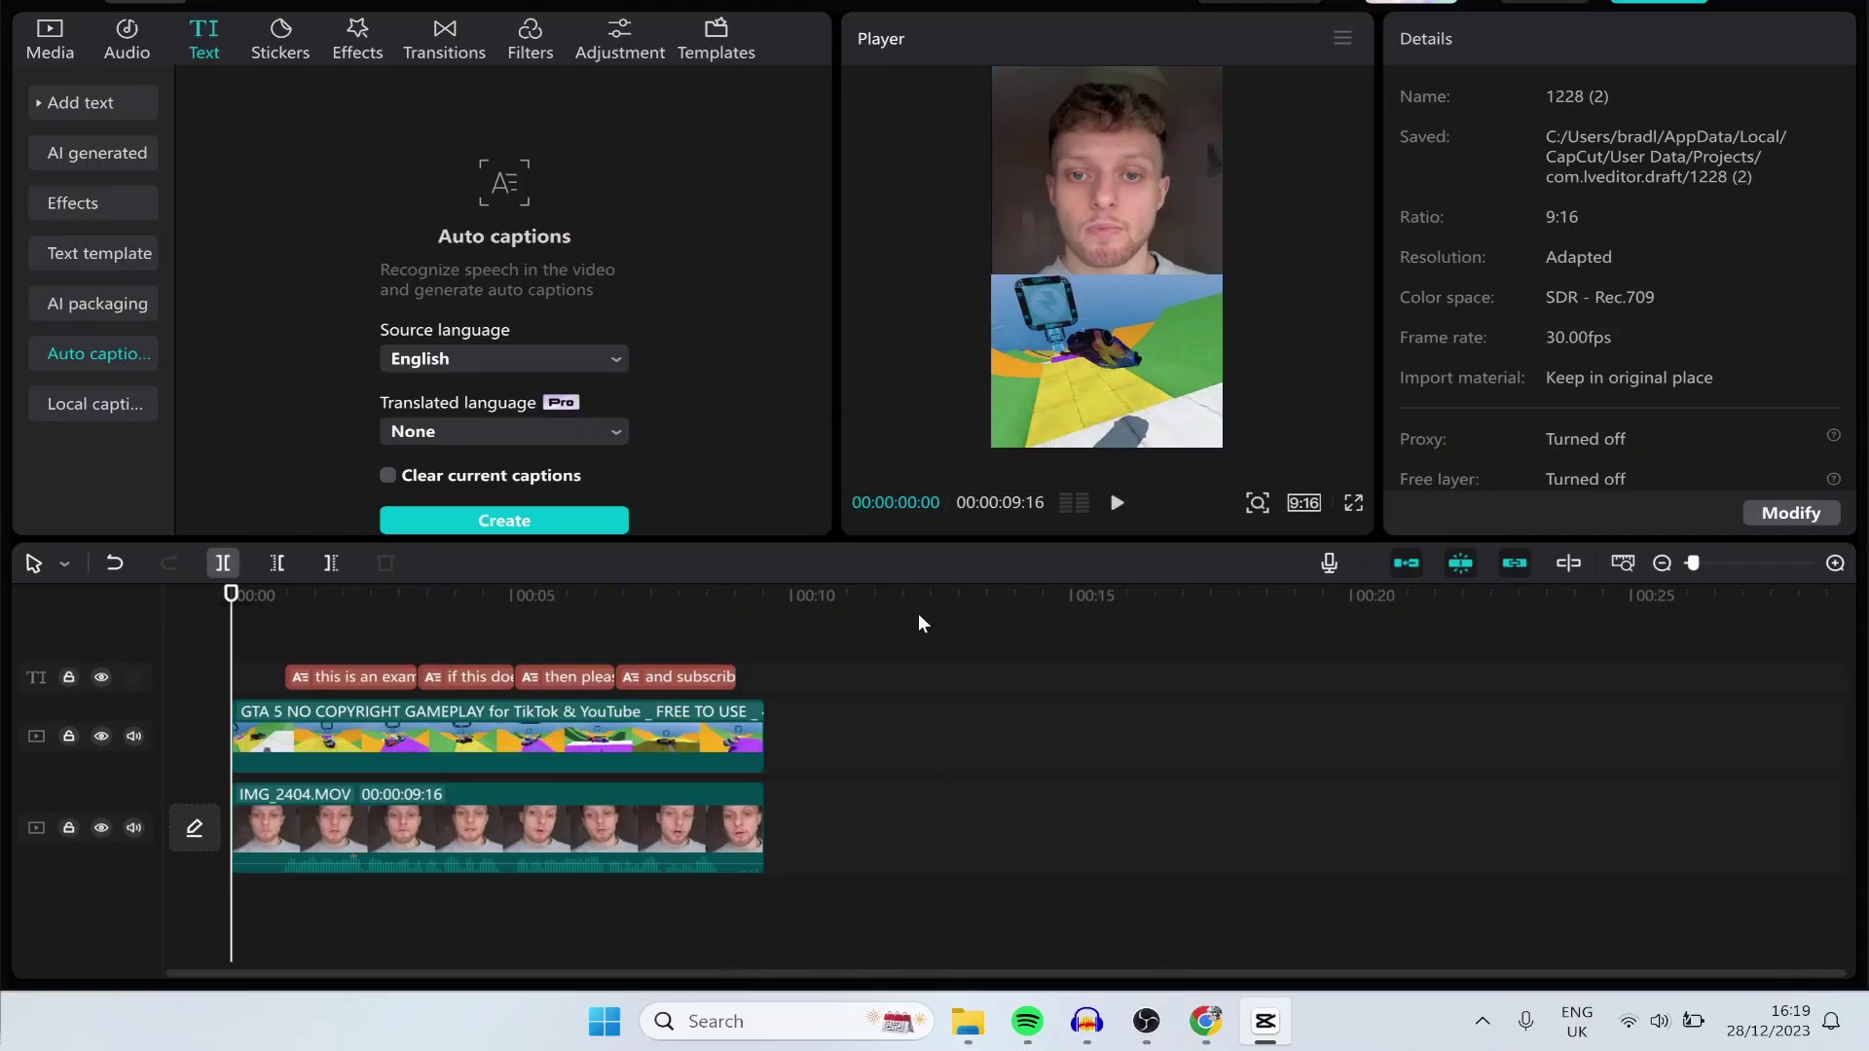
{"action": "key", "text": "space"}
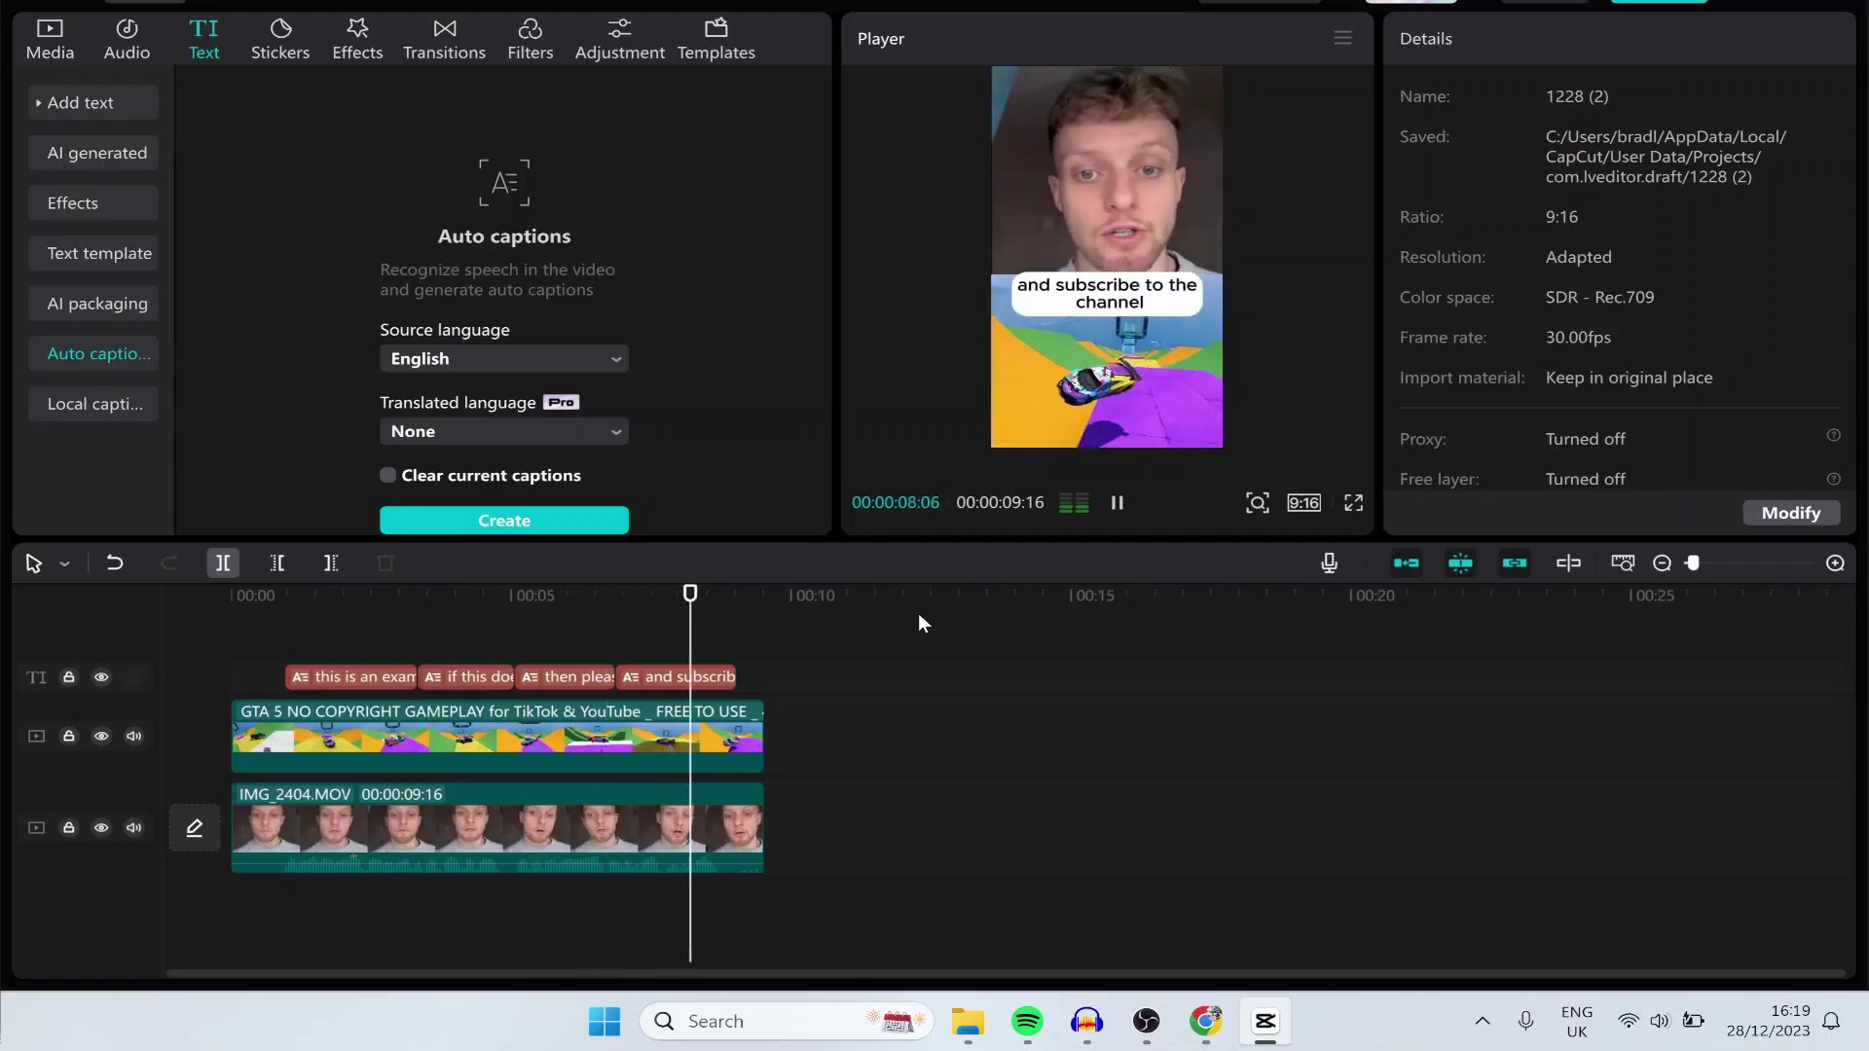
{"action": "key", "text": "space"}
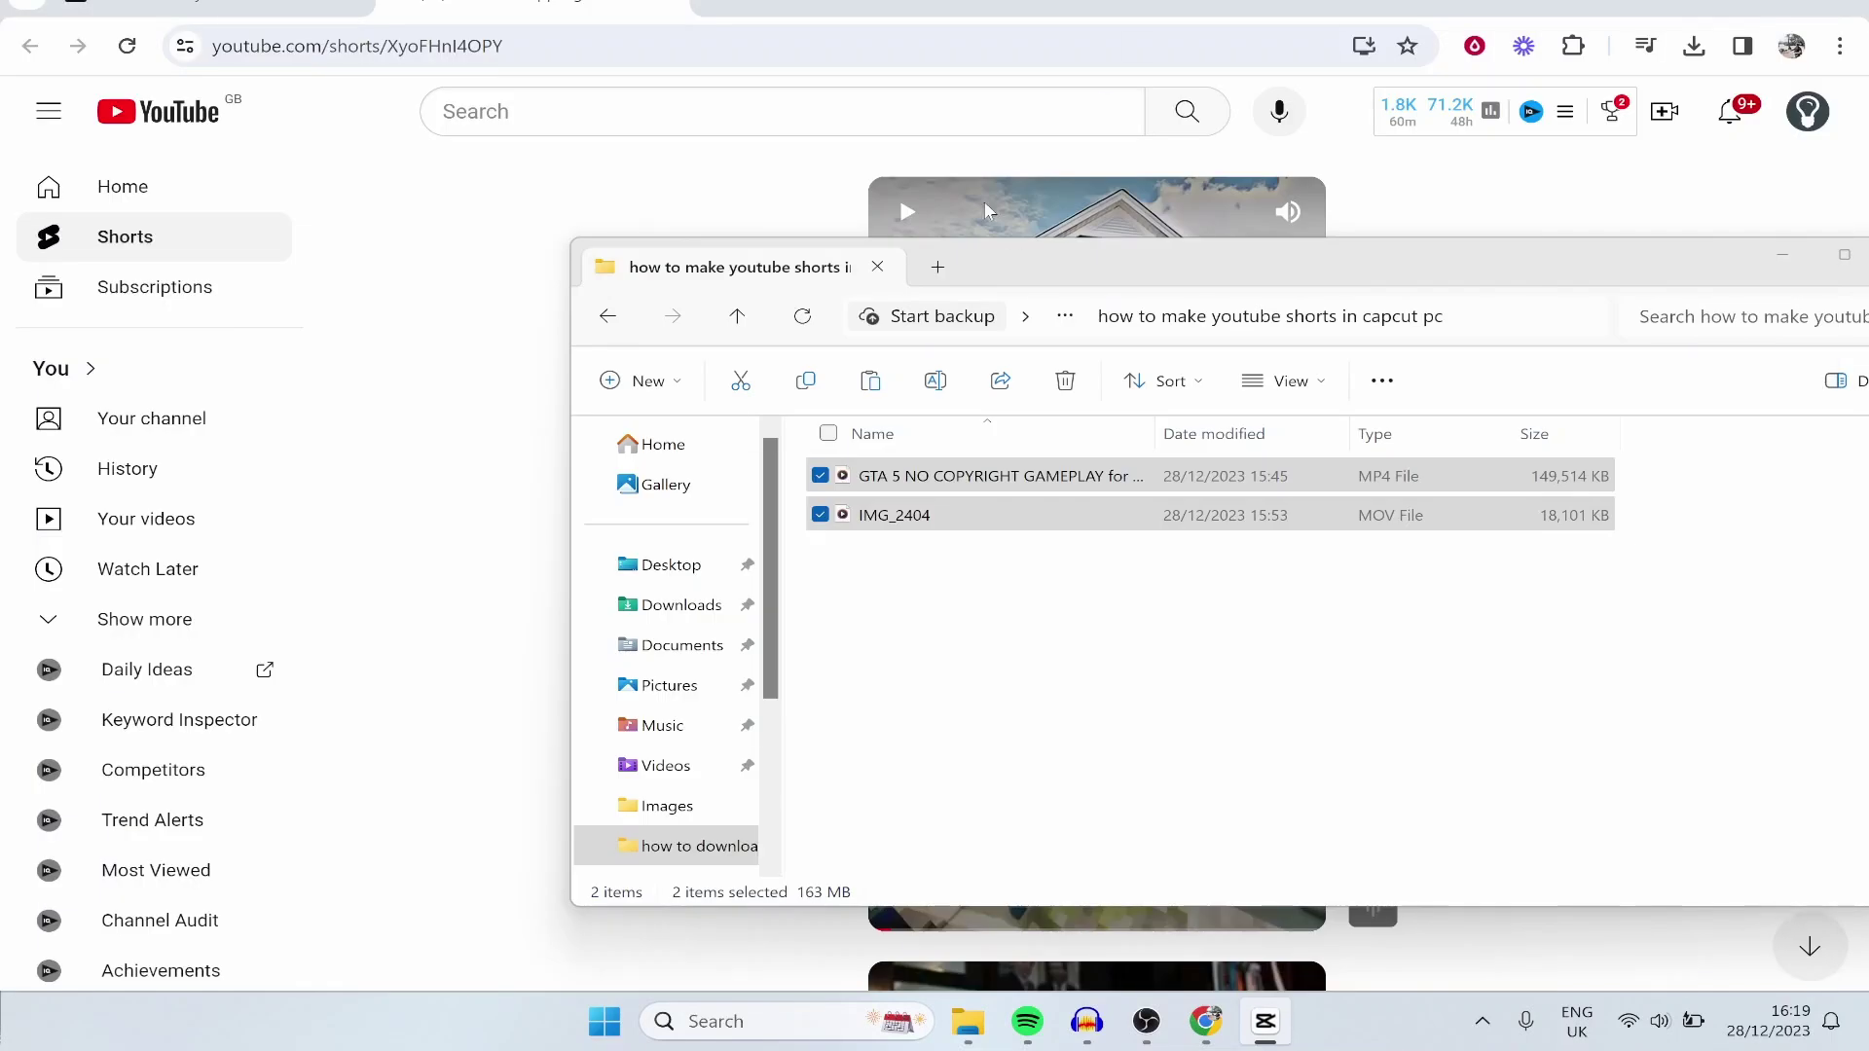
{"action": "left_click", "coordinate": [796, 176]}
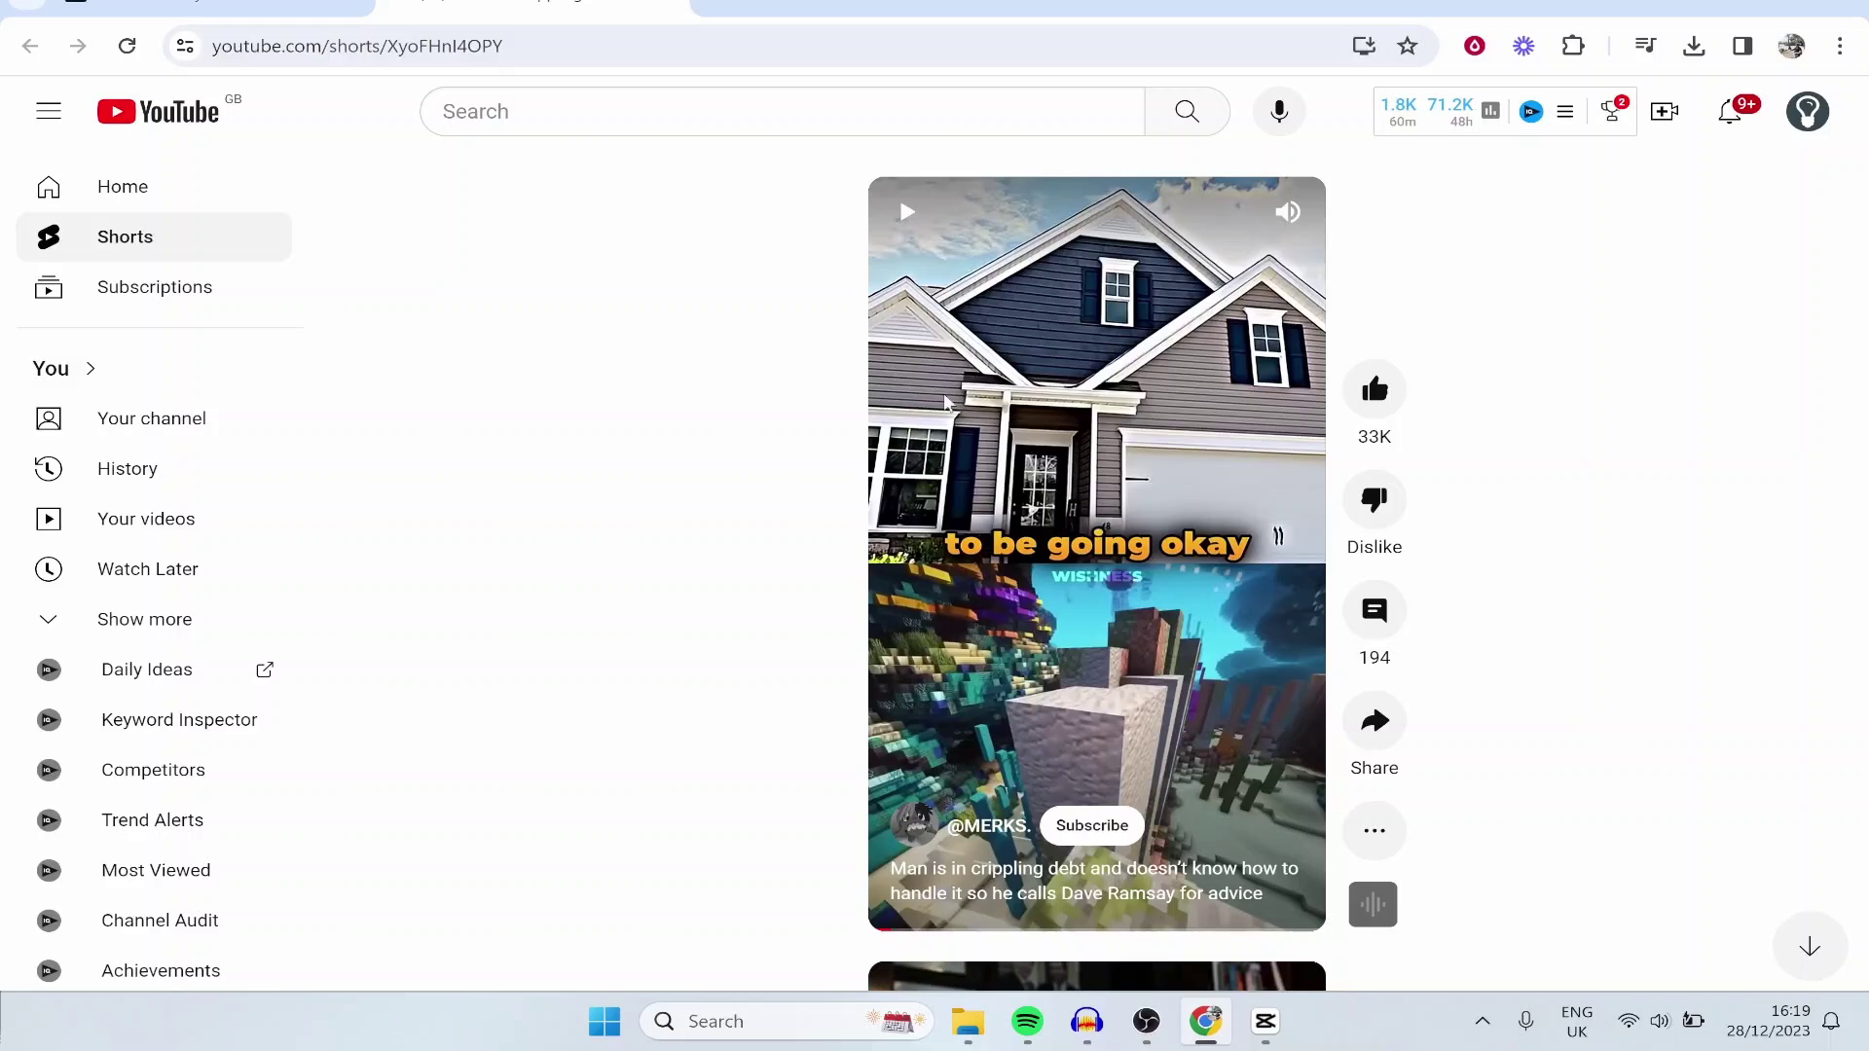
{"action": "left_click", "coordinate": [959, 808]}
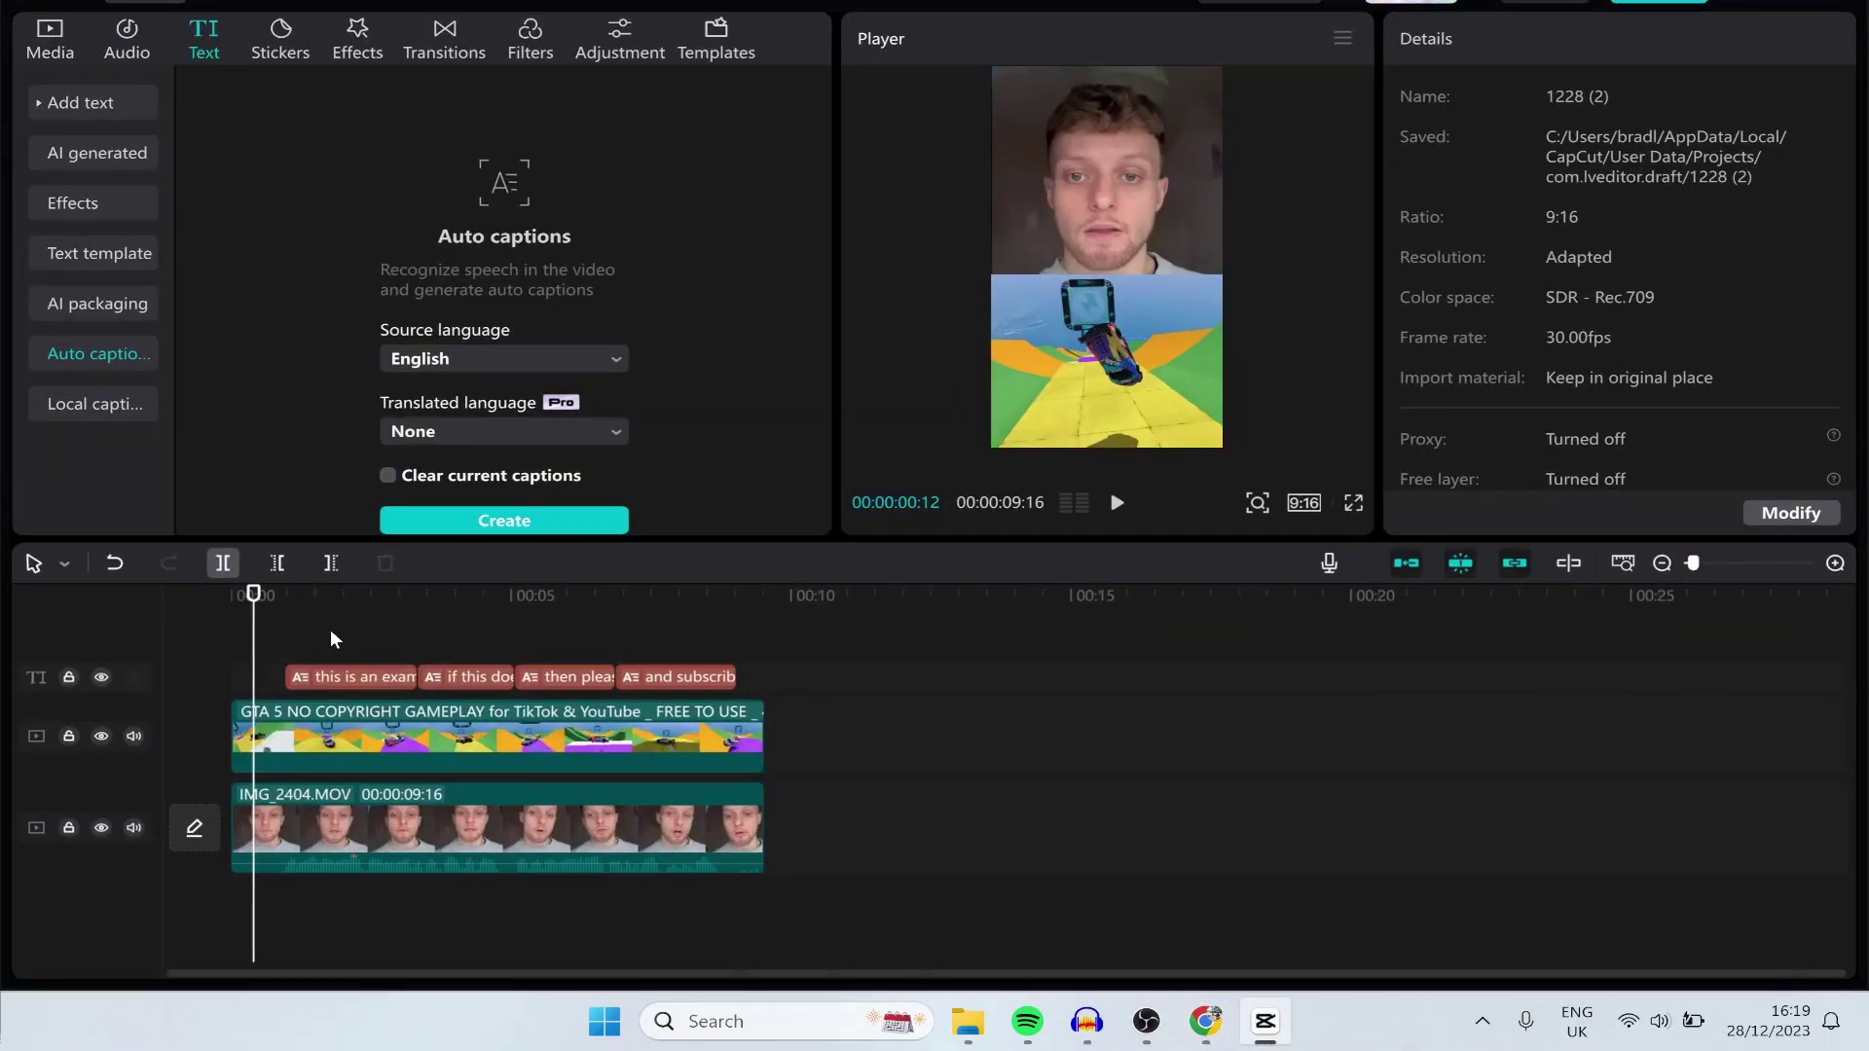
{"action": "key", "text": "alt+Tab"}
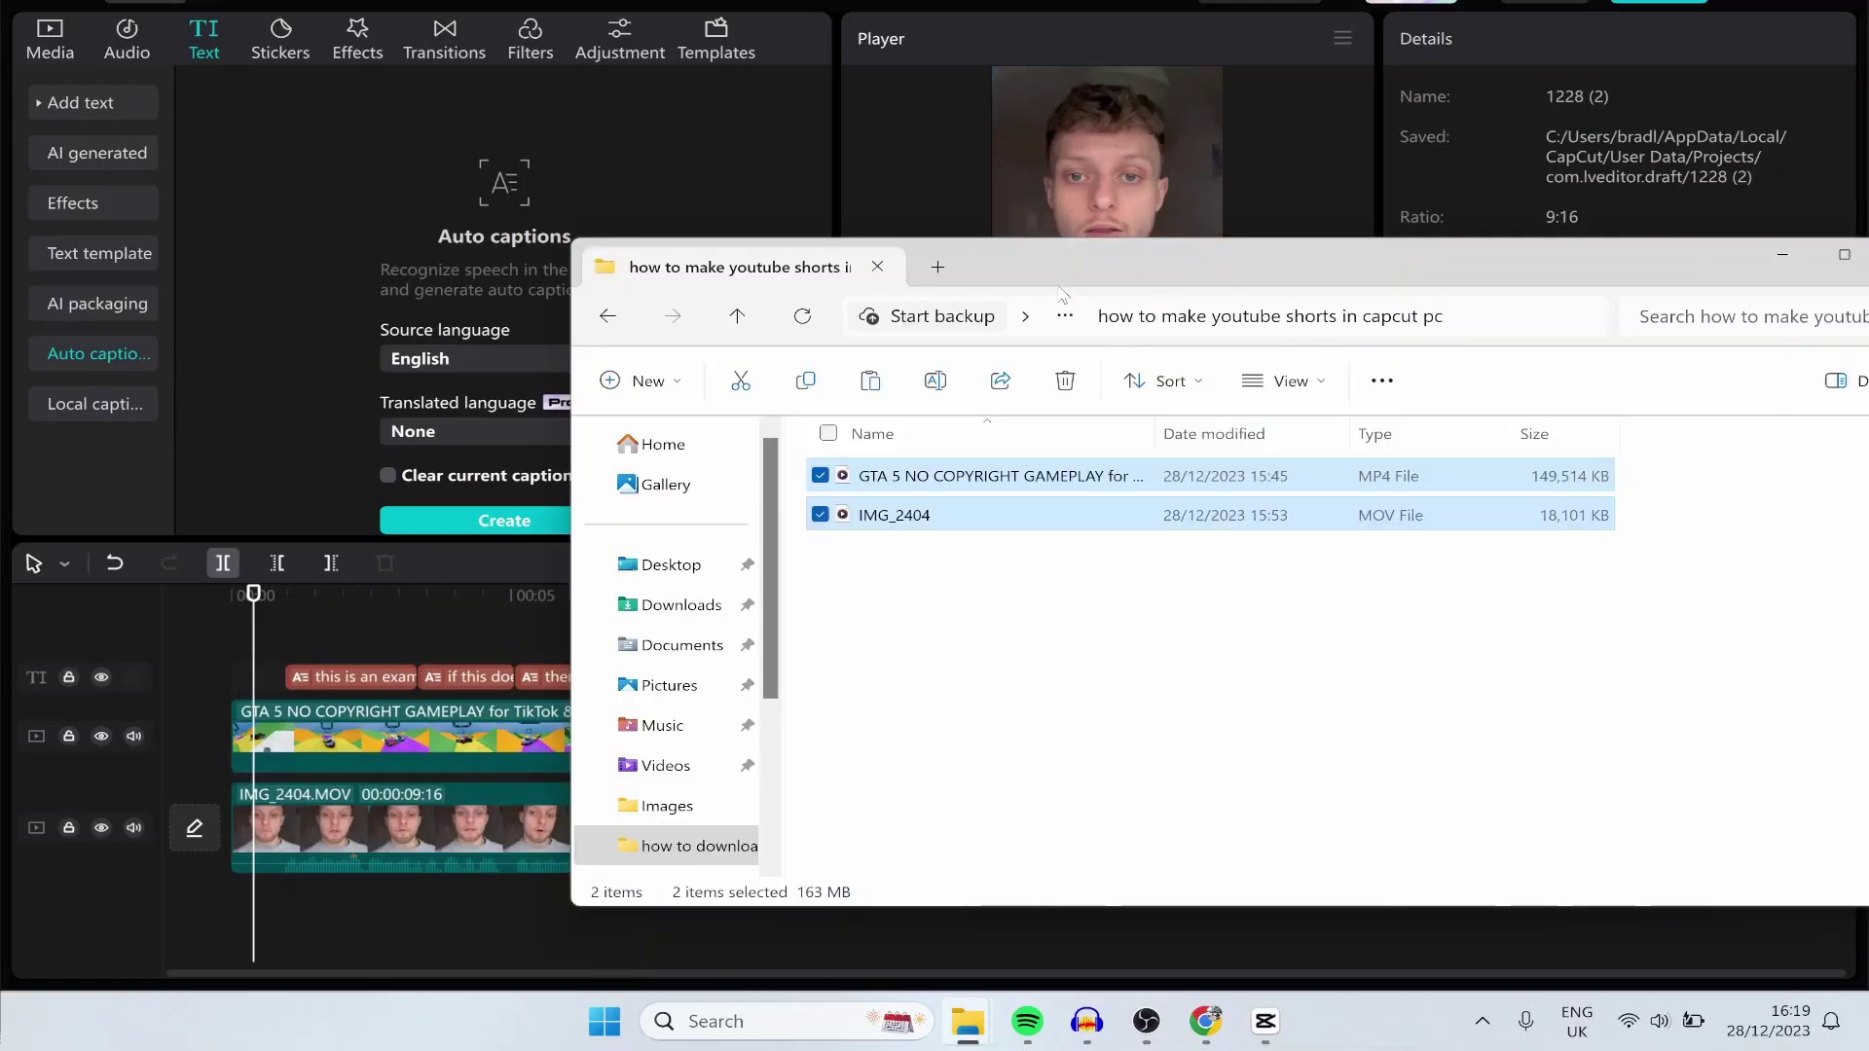
{"action": "left_click", "coordinate": [607, 316]}
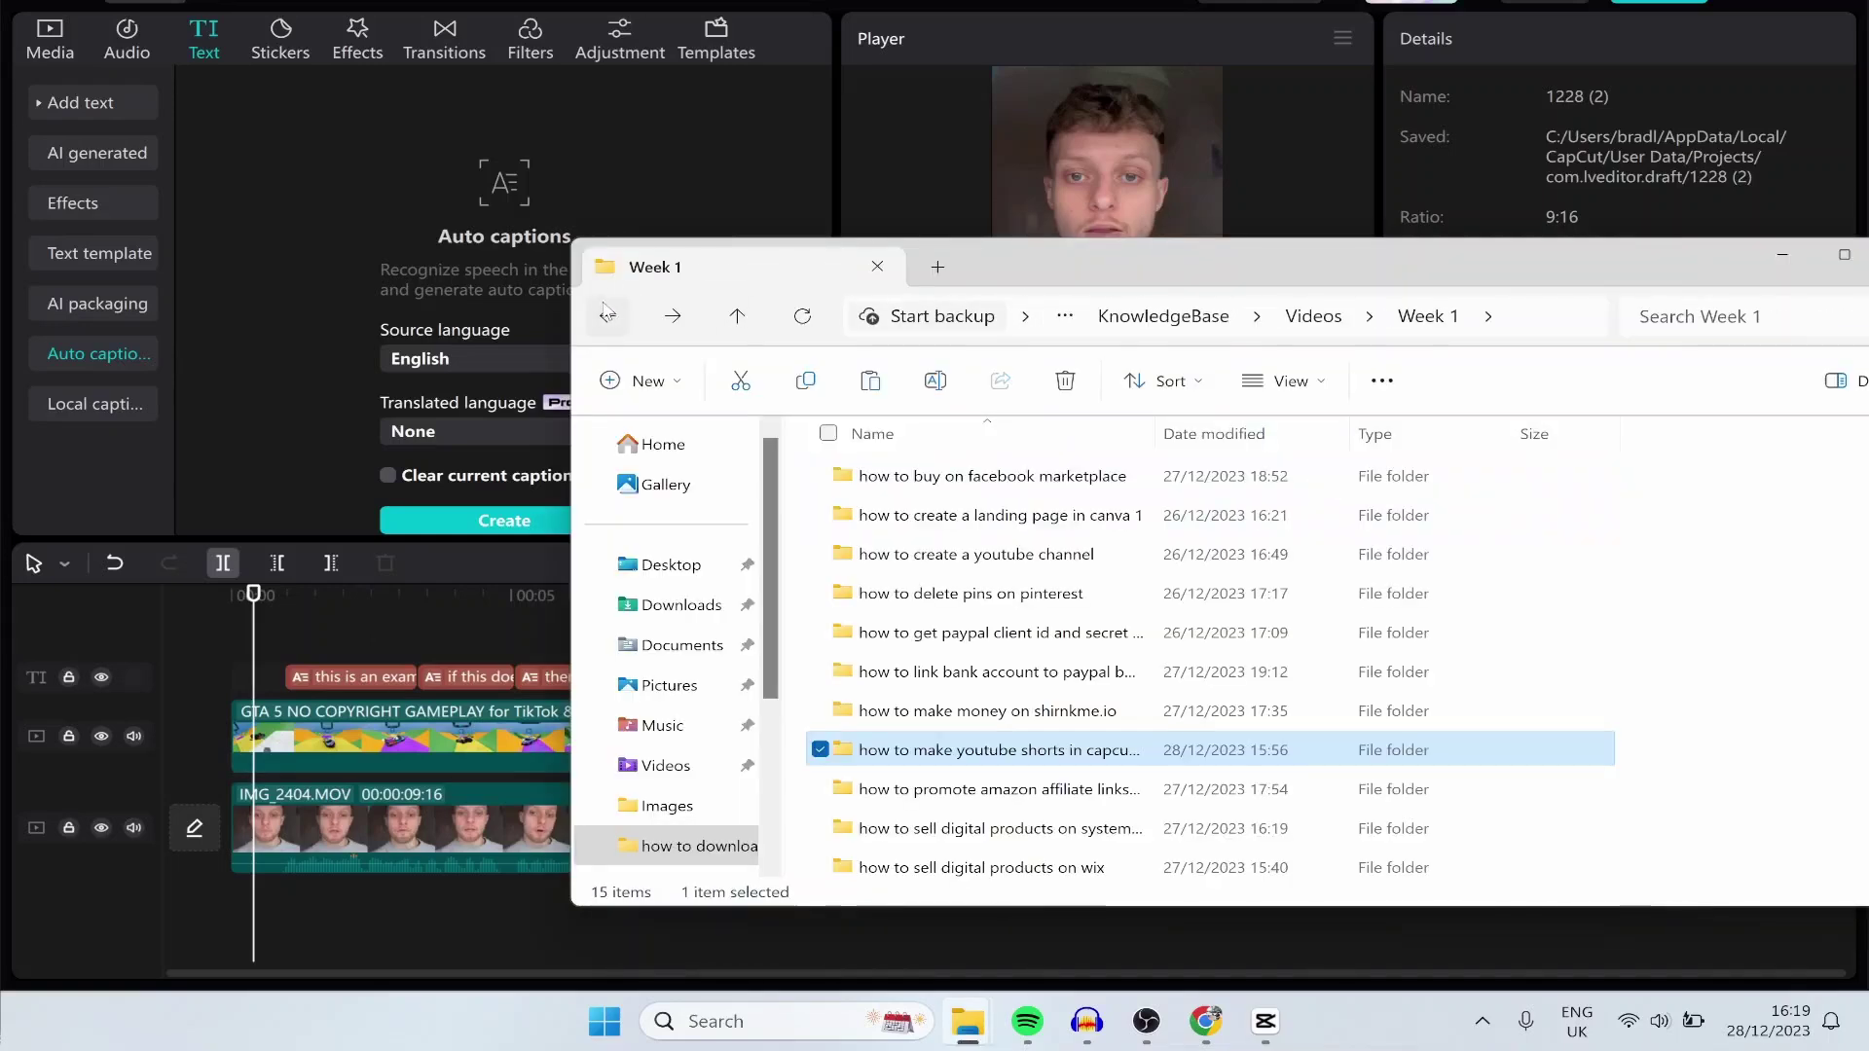
{"action": "left_click", "coordinate": [1164, 317]}
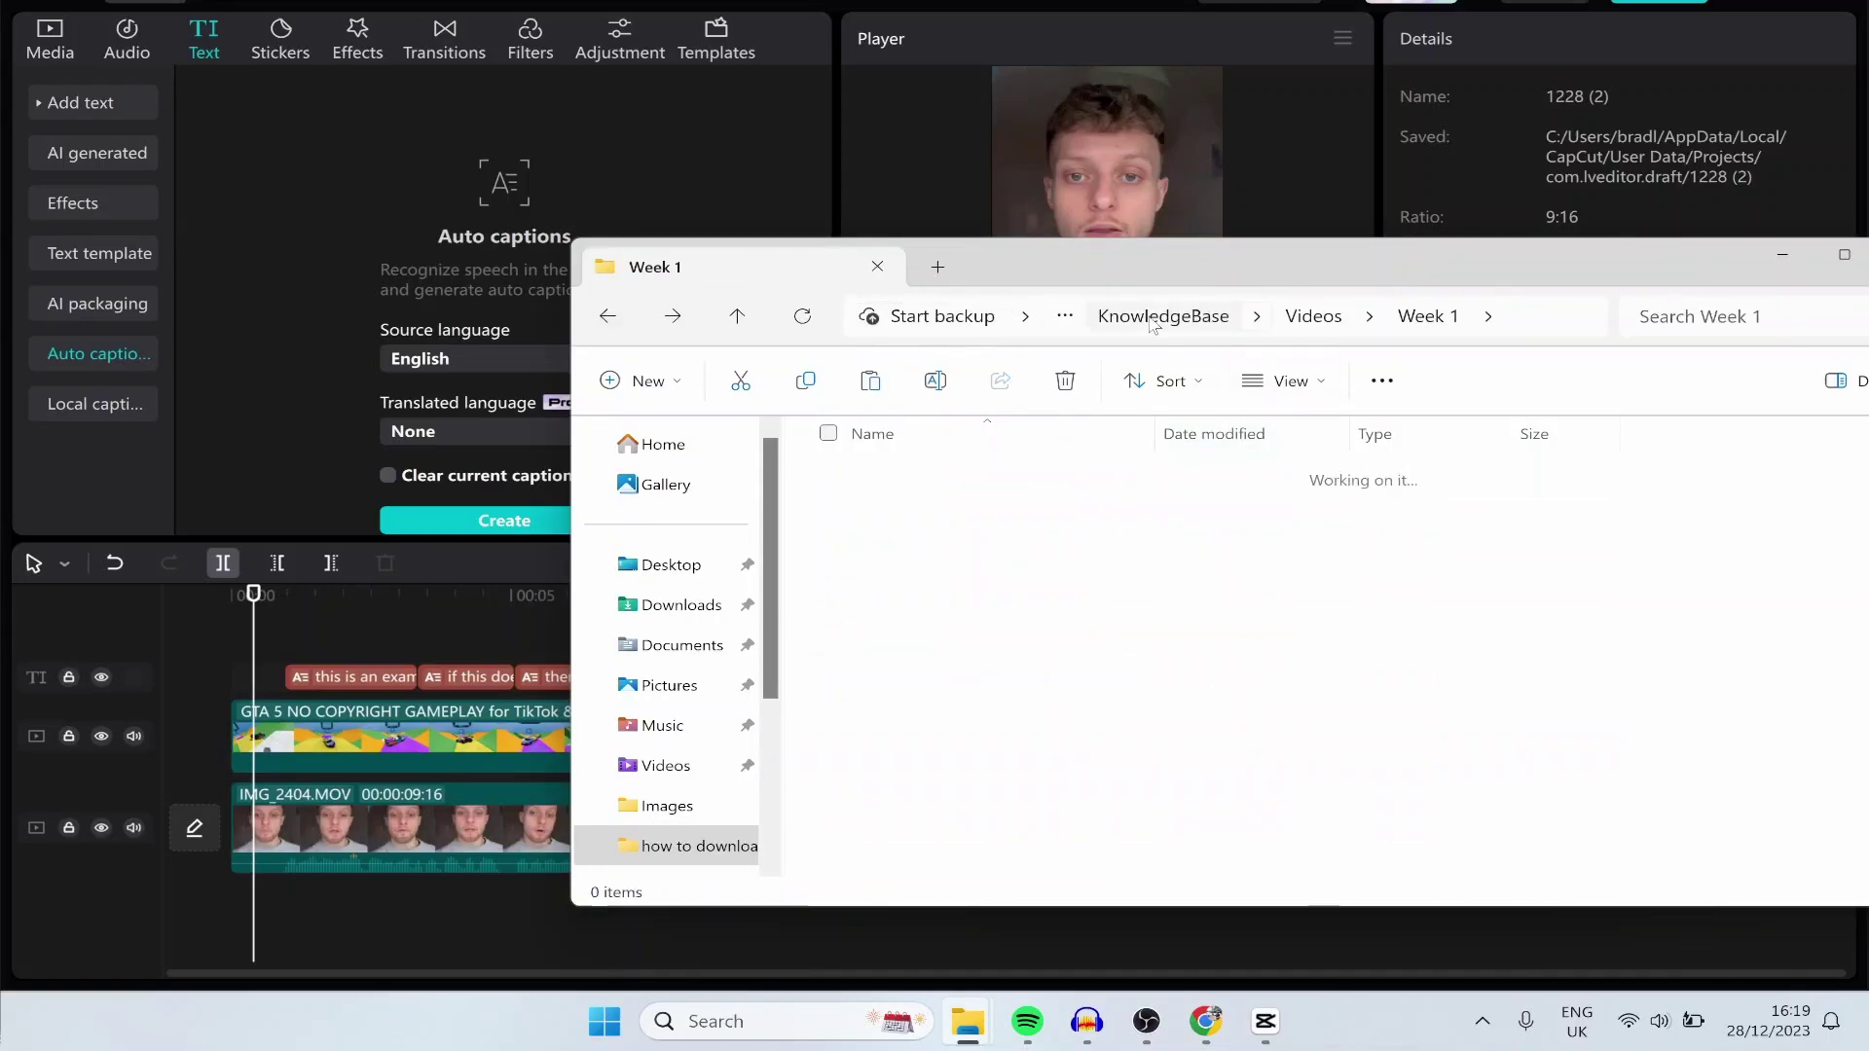
{"action": "key", "text": "alt+Tab"}
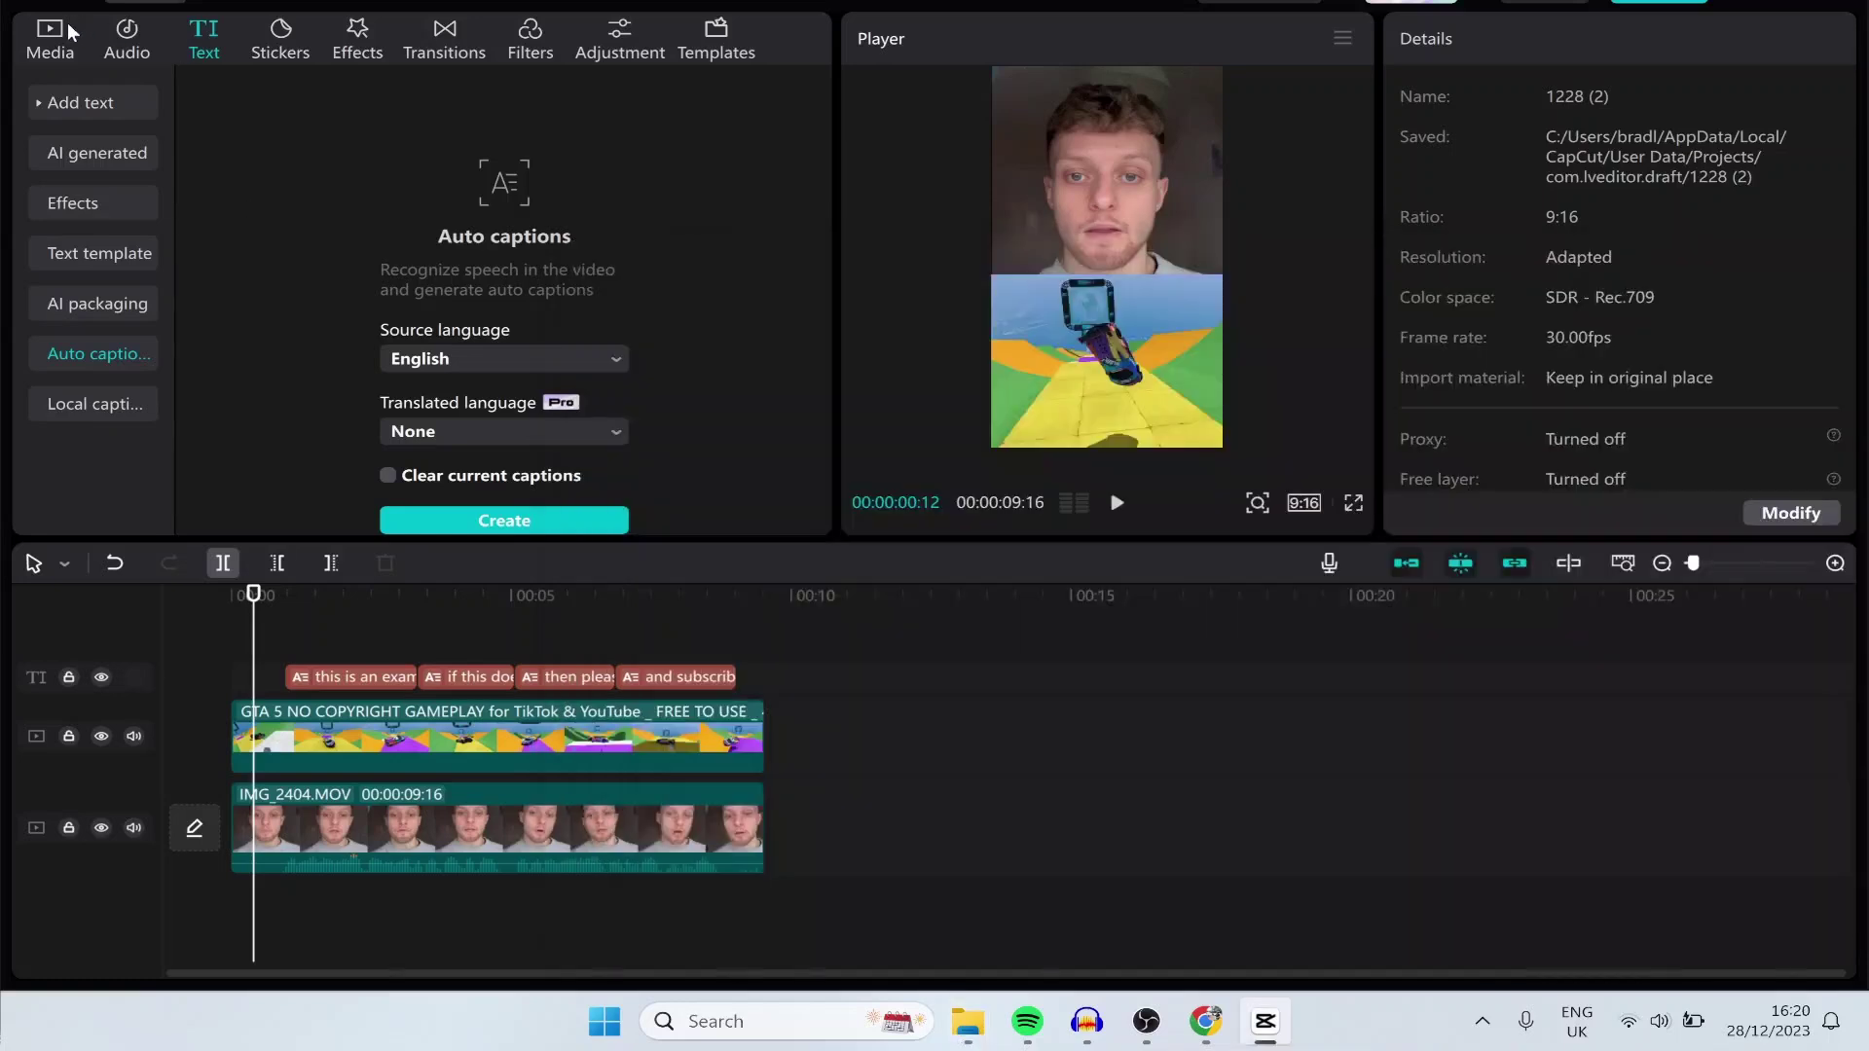
- Import the photo from the Images folder into Media and place it on a new track above the videos
{"action": "left_click", "coordinate": [59, 39]}
{"action": "mouse_move", "coordinate": [967, 1021]}
{"action": "left_click", "coordinate": [1110, 881]}
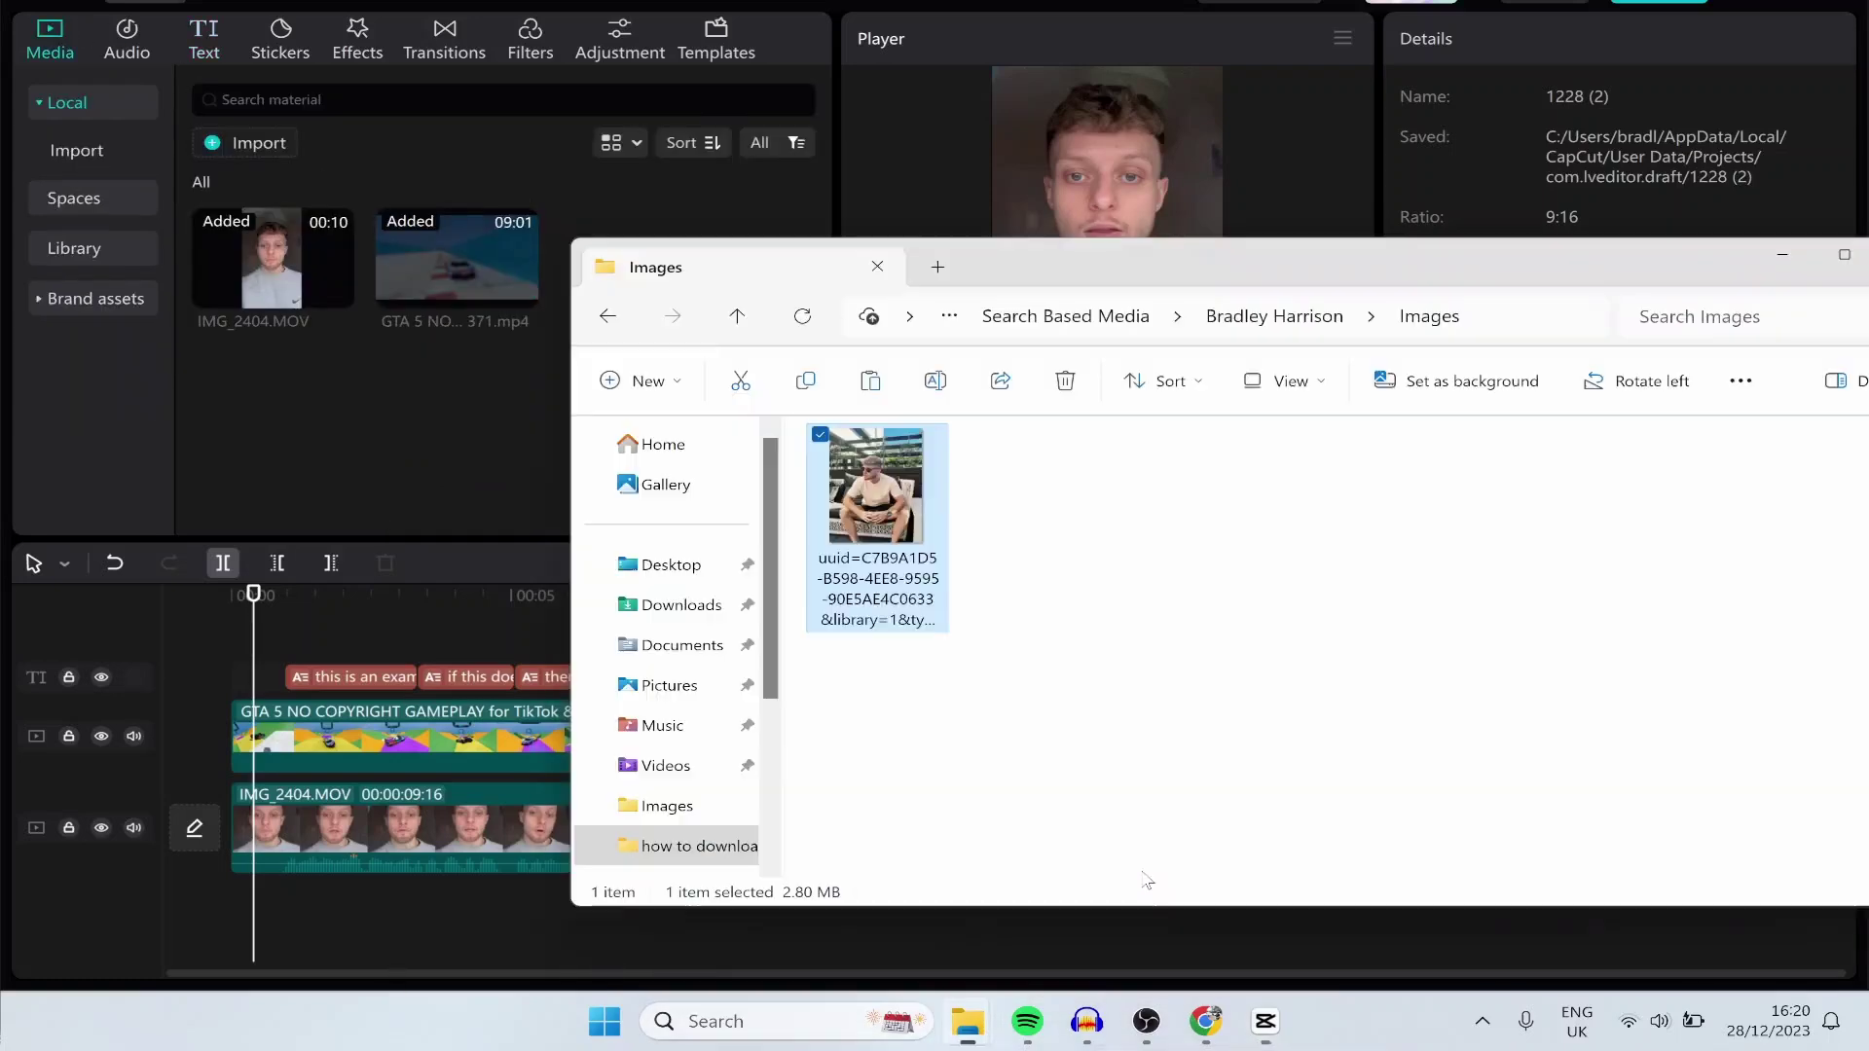
{"action": "left_click_drag", "start_coordinate": [876, 487], "coordinate": [359, 415]}
{"action": "left_click_drag", "start_coordinate": [644, 272], "coordinate": [277, 642]}
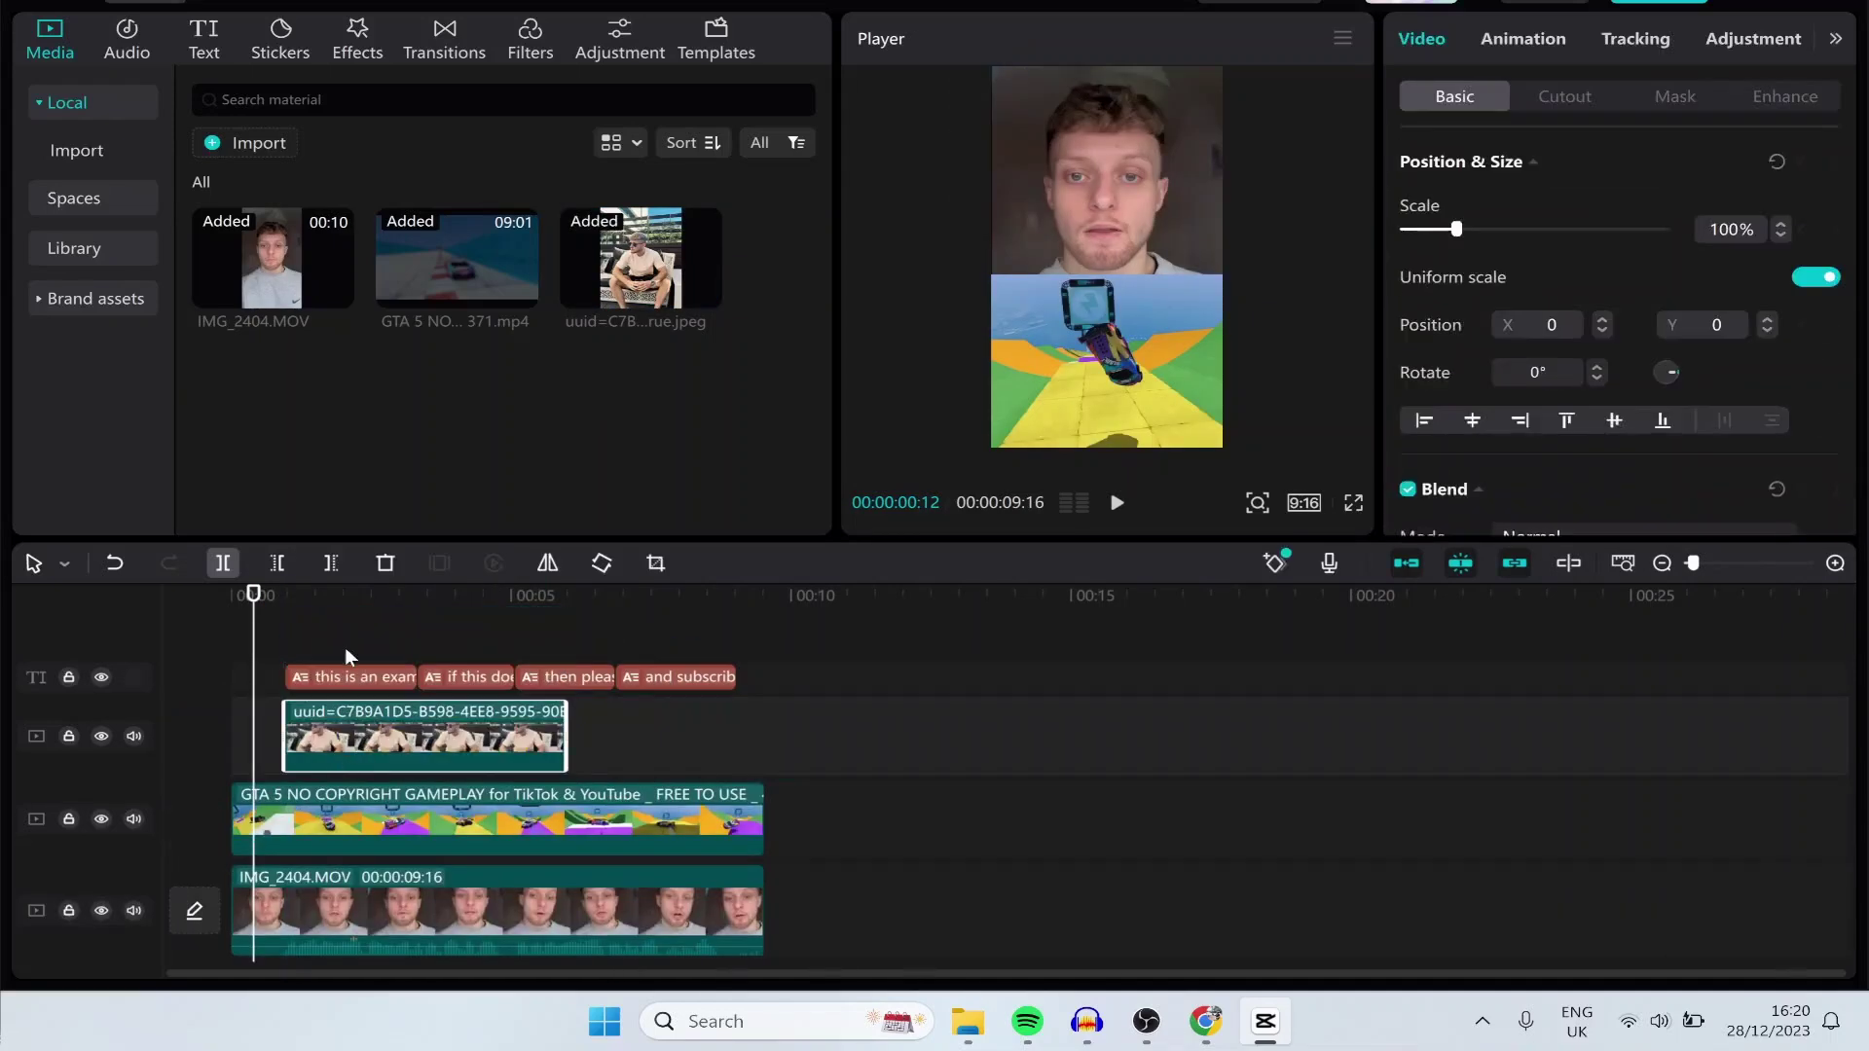
{"action": "left_click", "coordinate": [313, 633]}
- Scale the photo to 102% at Y 1129 over the face and trim it to a short stretch
{"action": "left_click_drag", "start_coordinate": [980, 272], "coordinate": [983, 226]}
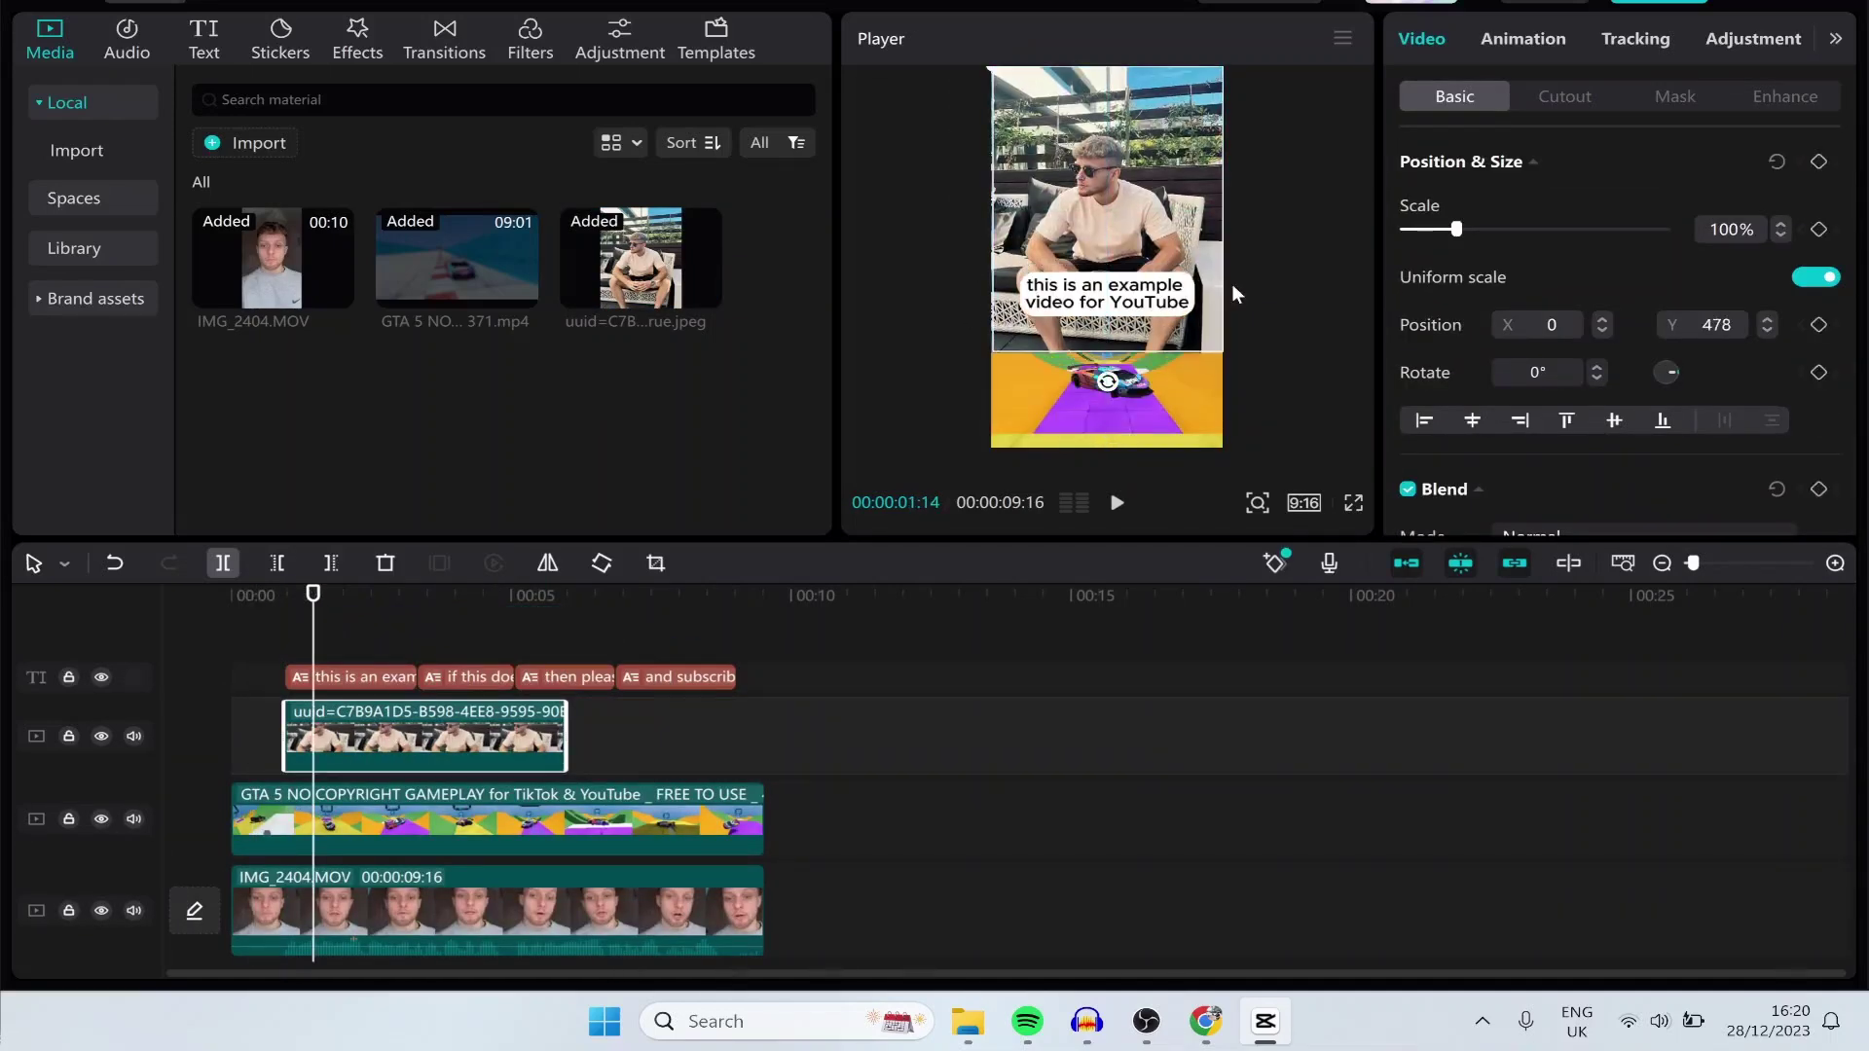
{"action": "key", "text": "ctrl+z"}
{"action": "left_click", "coordinate": [984, 137]}
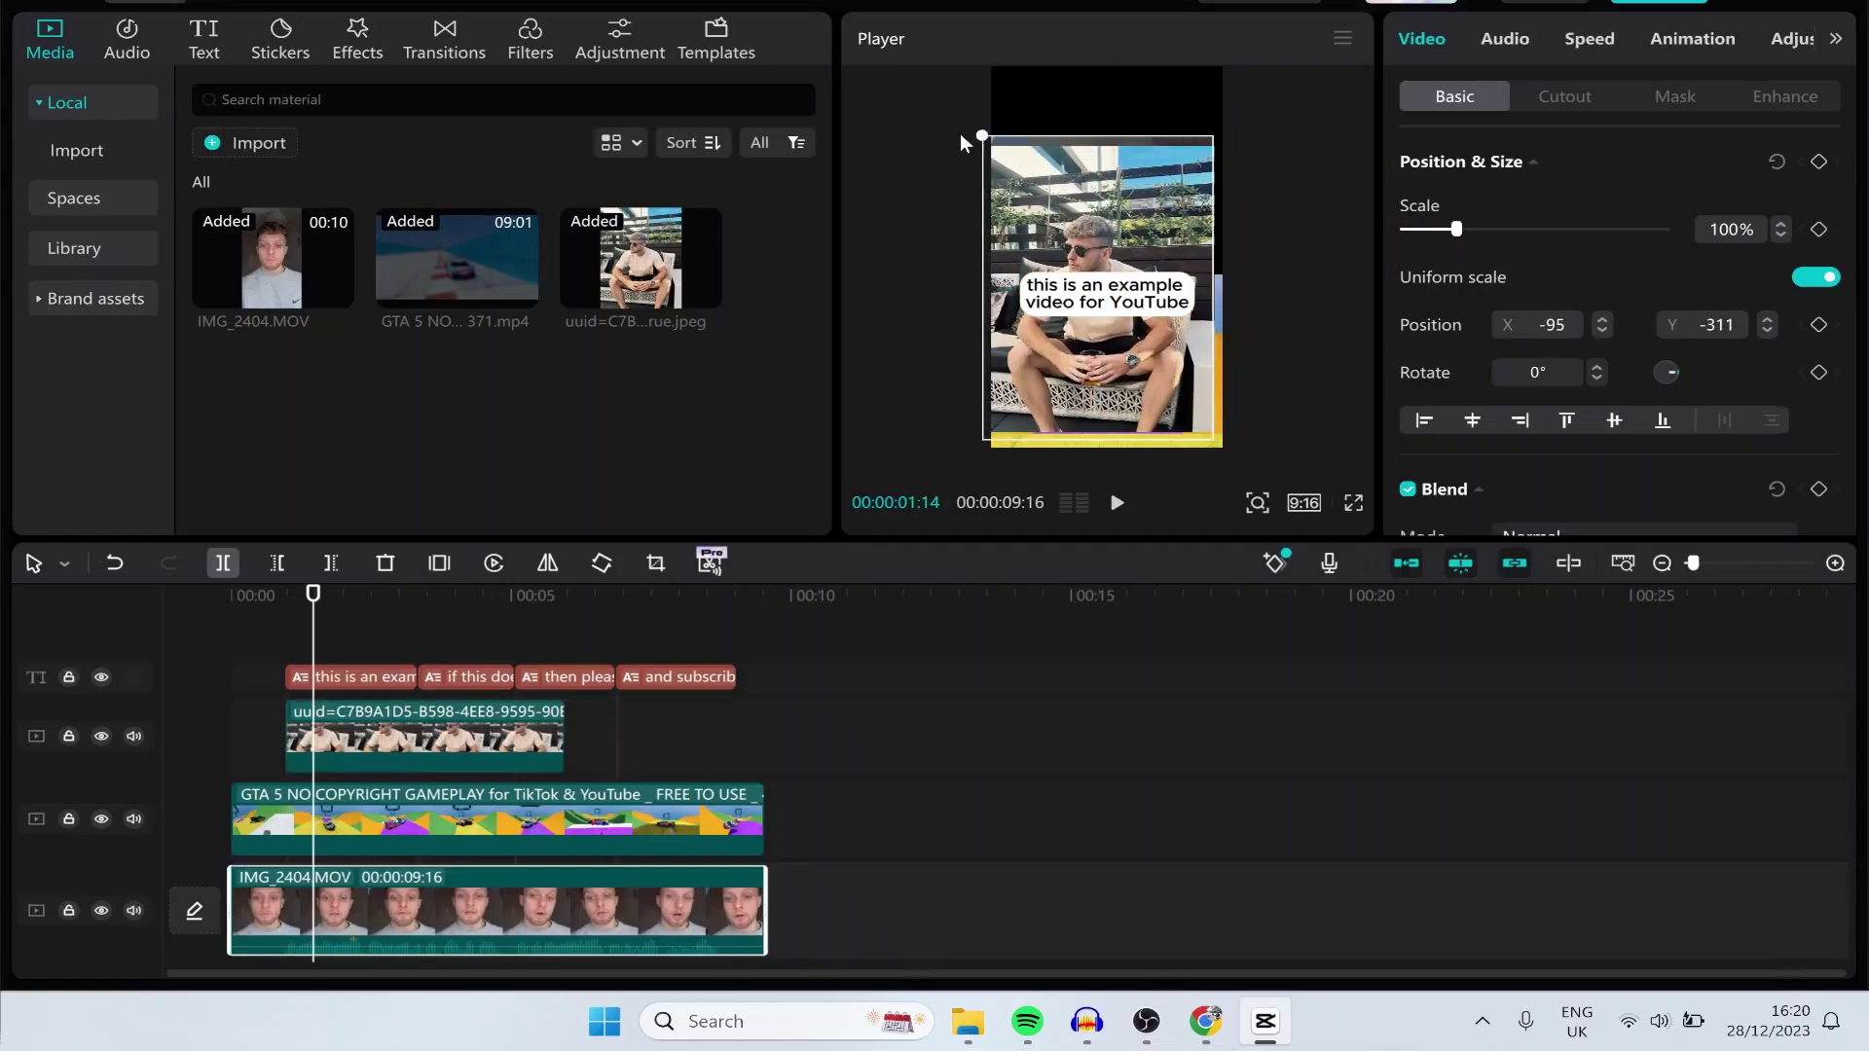
{"action": "key", "text": "ctrl+z"}
{"action": "left_click", "coordinate": [1040, 304]}
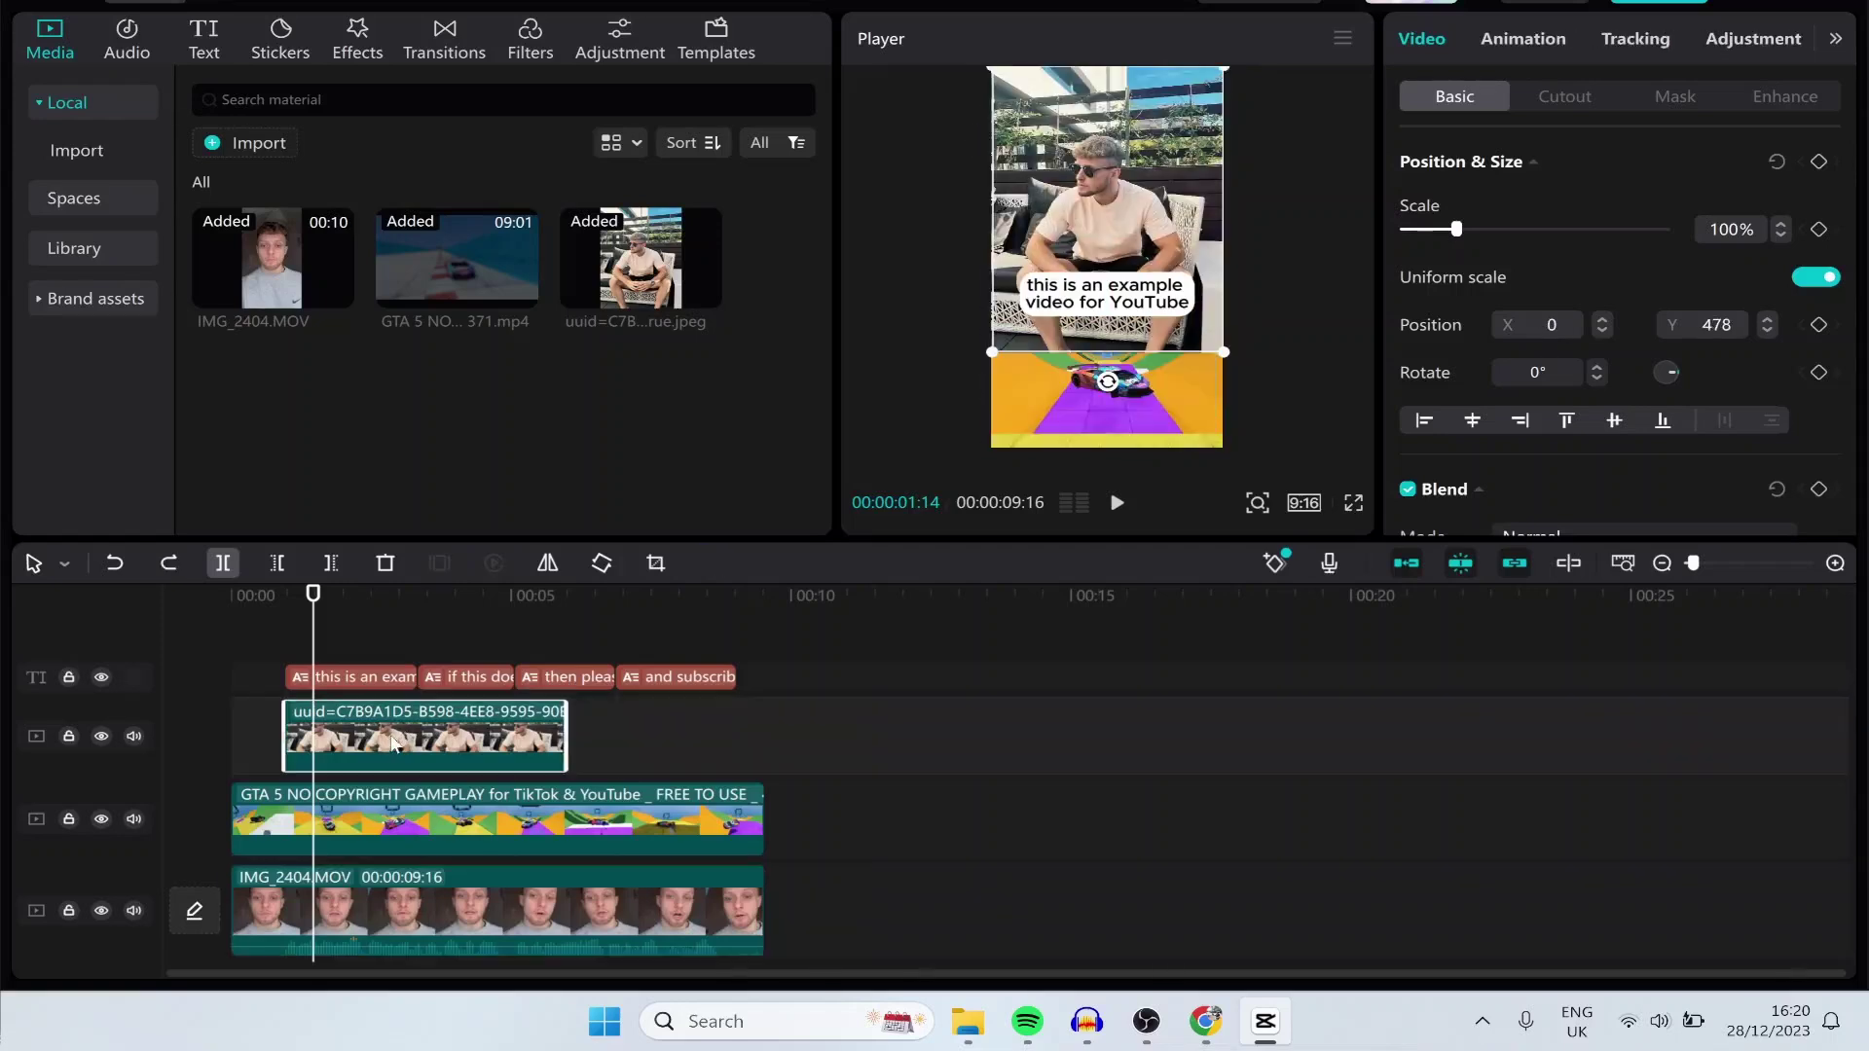
{"action": "left_click_drag", "start_coordinate": [997, 353], "coordinate": [1026, 309]}
{"action": "left_click_drag", "start_coordinate": [1166, 119], "coordinate": [1266, 37]}
{"action": "left_click_drag", "start_coordinate": [1091, 195], "coordinate": [1125, 168]}
{"action": "left_click_drag", "start_coordinate": [292, 725], "coordinate": [362, 725]}
{"action": "left_click_drag", "start_coordinate": [565, 733], "coordinate": [517, 746]}
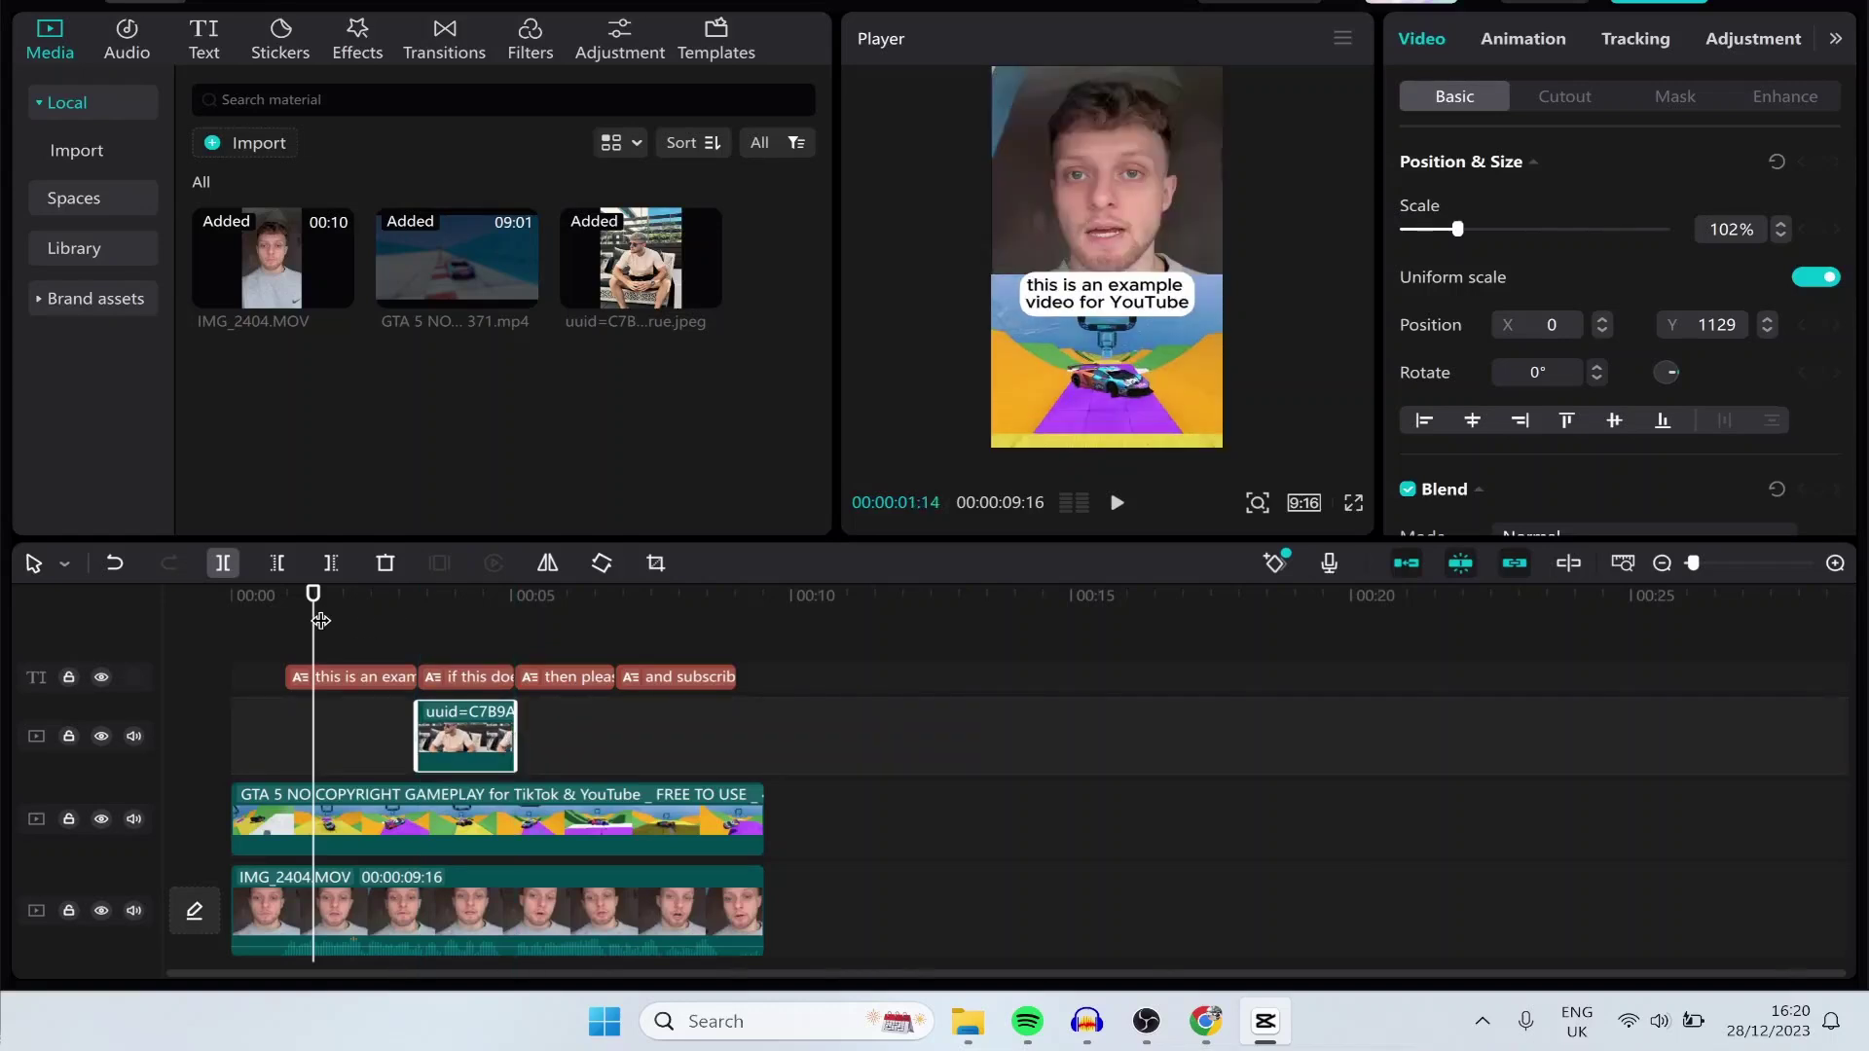
{"action": "key", "text": "space"}
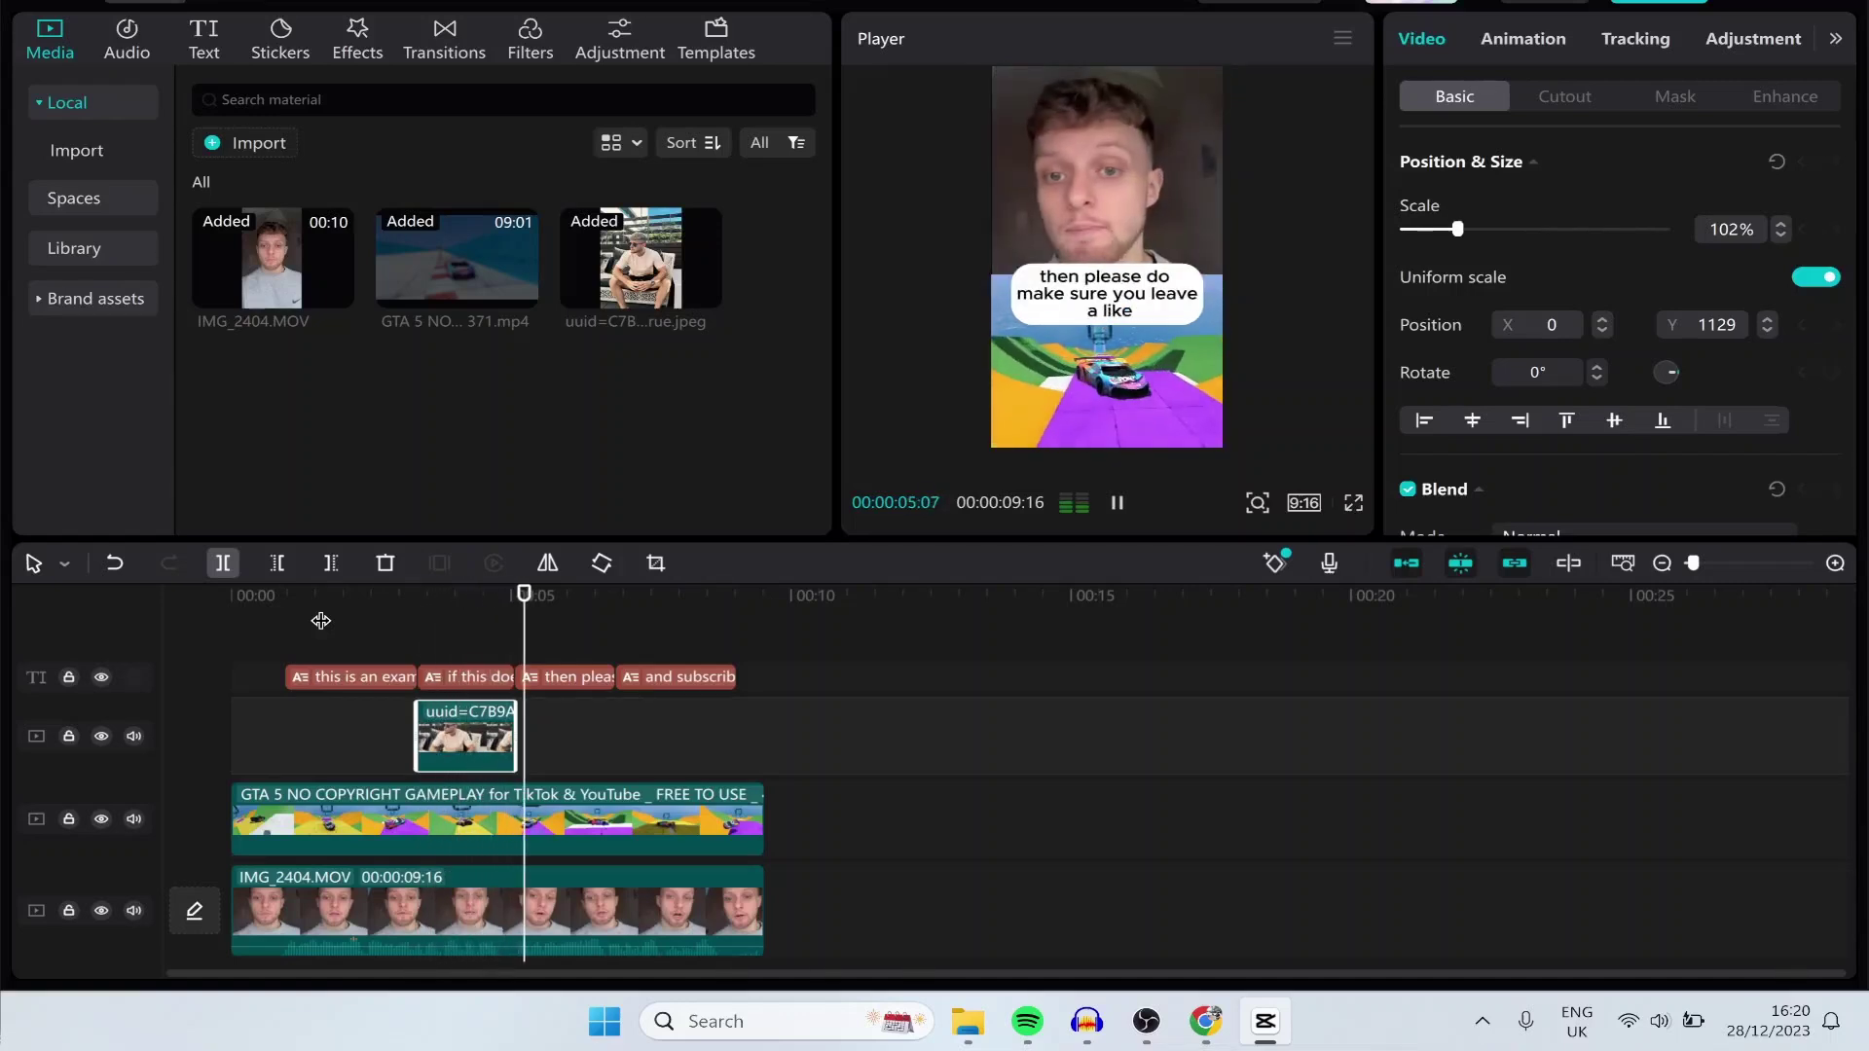
{"action": "key", "text": "space"}
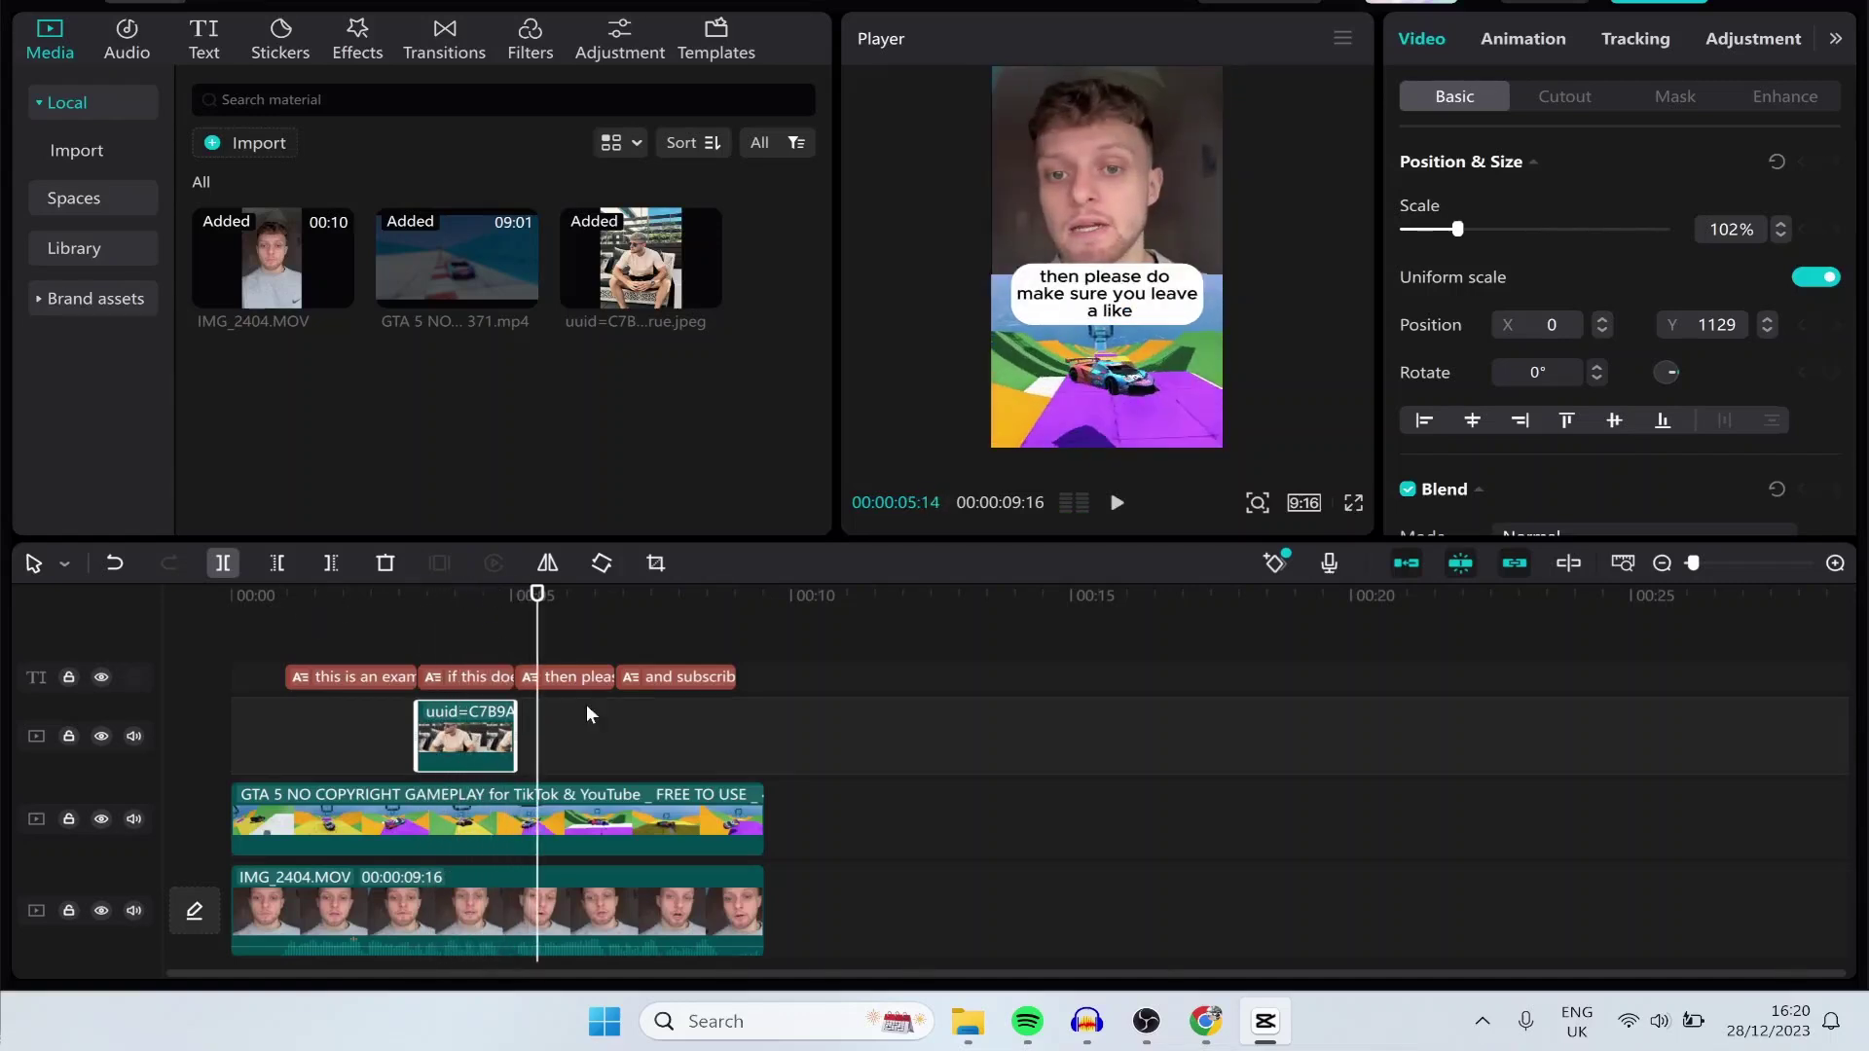